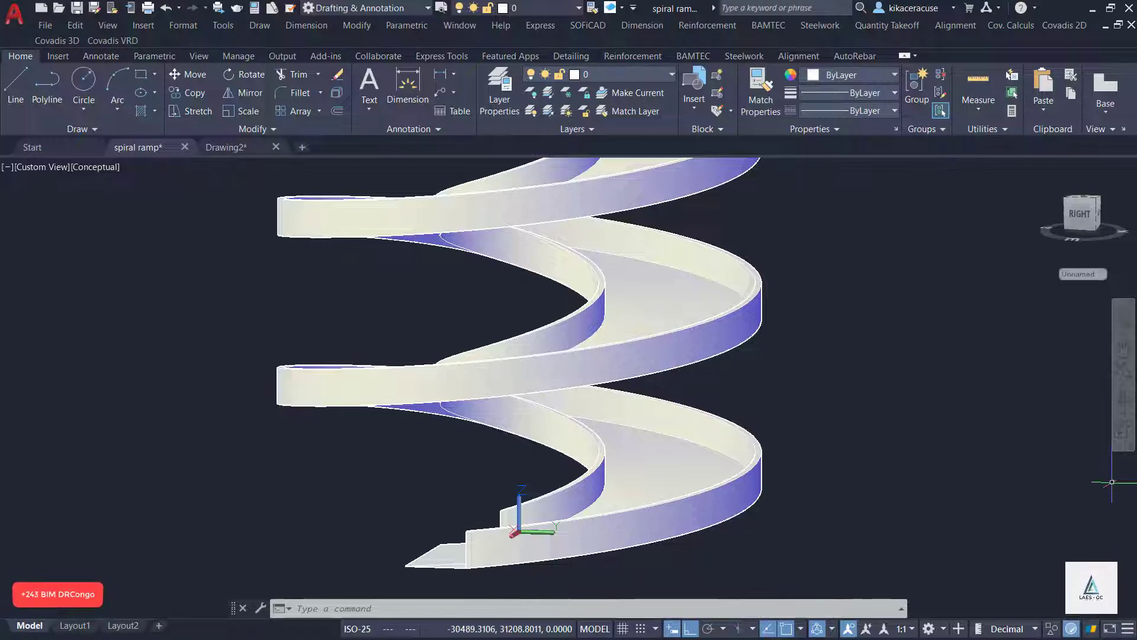
scroll(971, 285, "down", 4)
scroll(1016, 404, "up", 2)
scroll(1017, 404, "up", 1)
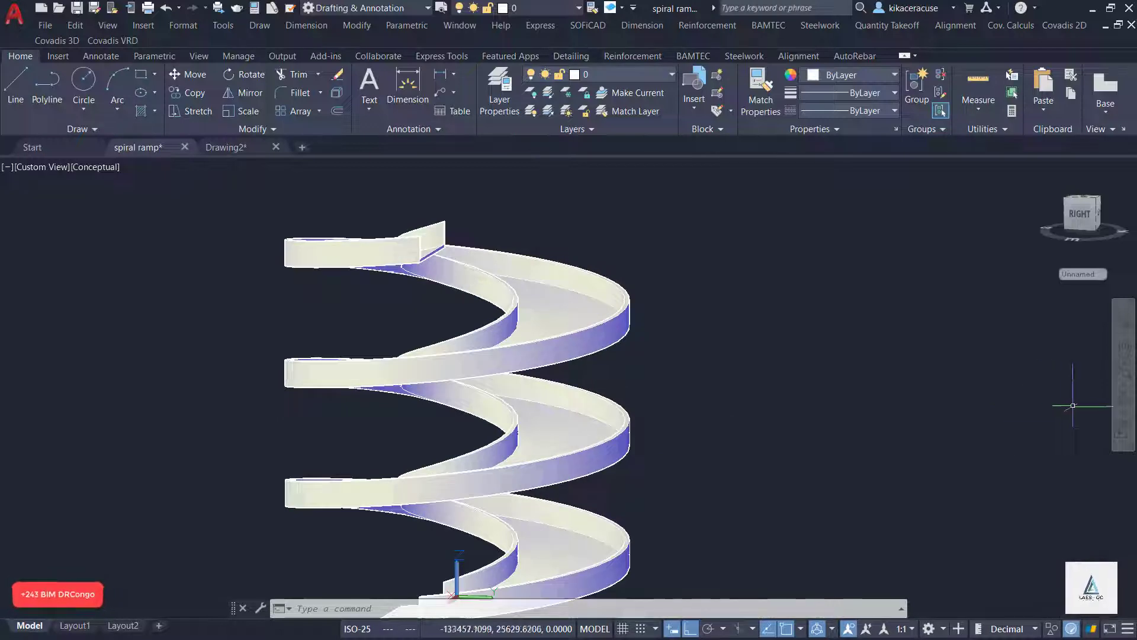
left_click(1120, 407)
mouse_move(394, 287)
left_mouse_down()
mouse_move(482, 306)
mouse_move(513, 376)
mouse_move(456, 310)
mouse_move(488, 257)
left_mouse_up()
scroll(473, 314, "up", 2)
scroll(484, 323, "up", 2)
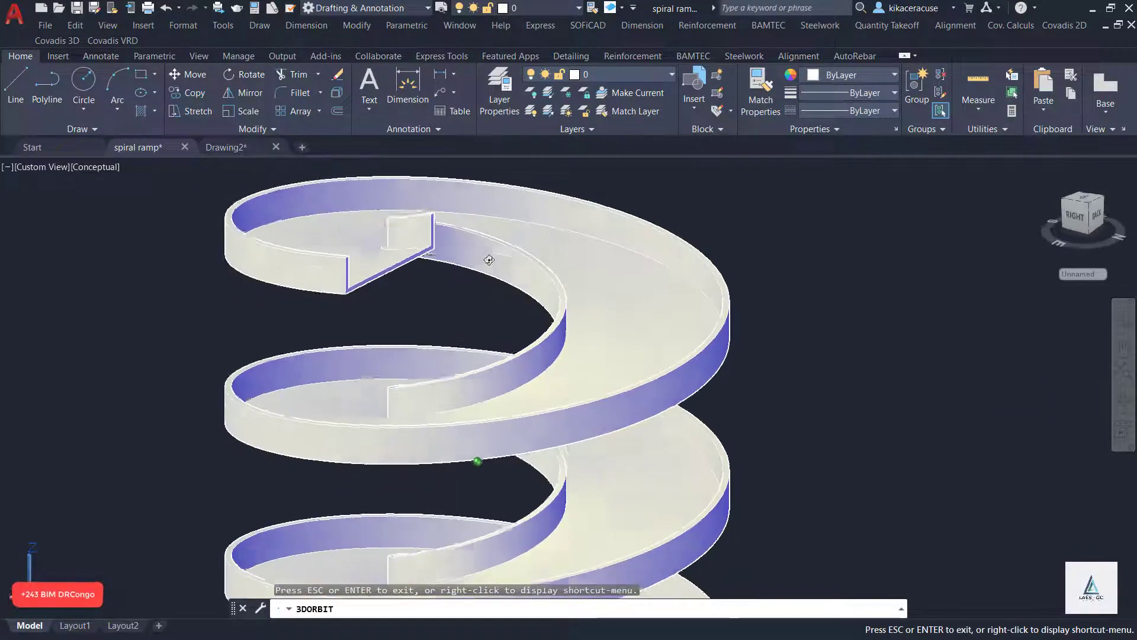
scroll(539, 257, "down", 2)
scroll(624, 229, "down", 2)
mouse_move(605, 399)
left_mouse_down()
mouse_move(703, 411)
mouse_move(541, 361)
left_mouse_up()
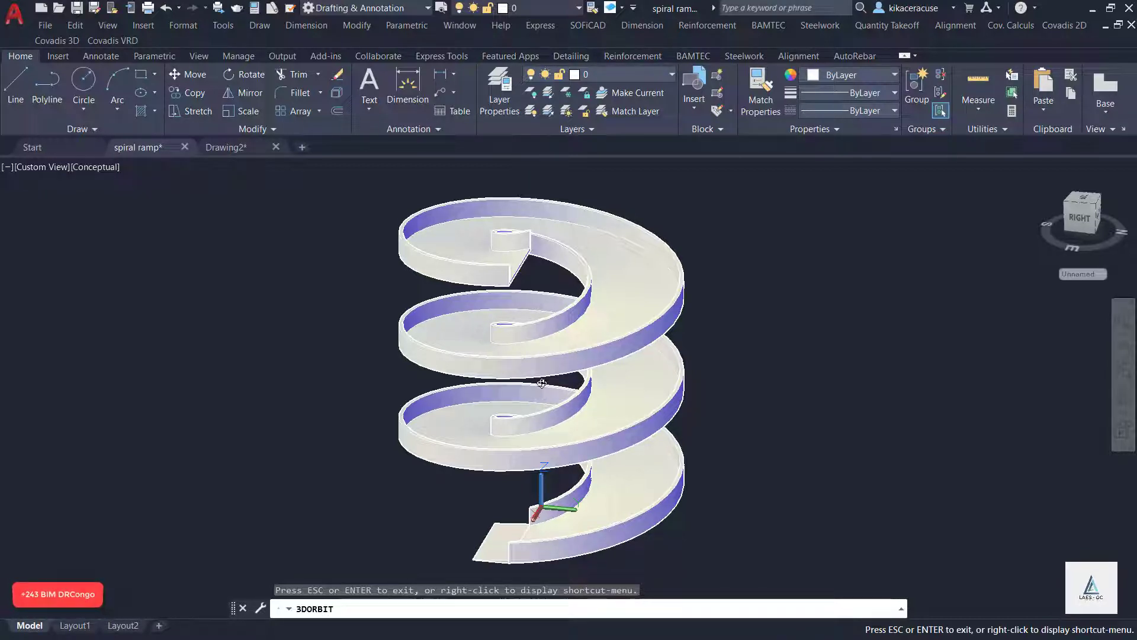
left_click_drag(485, 446, 541, 361)
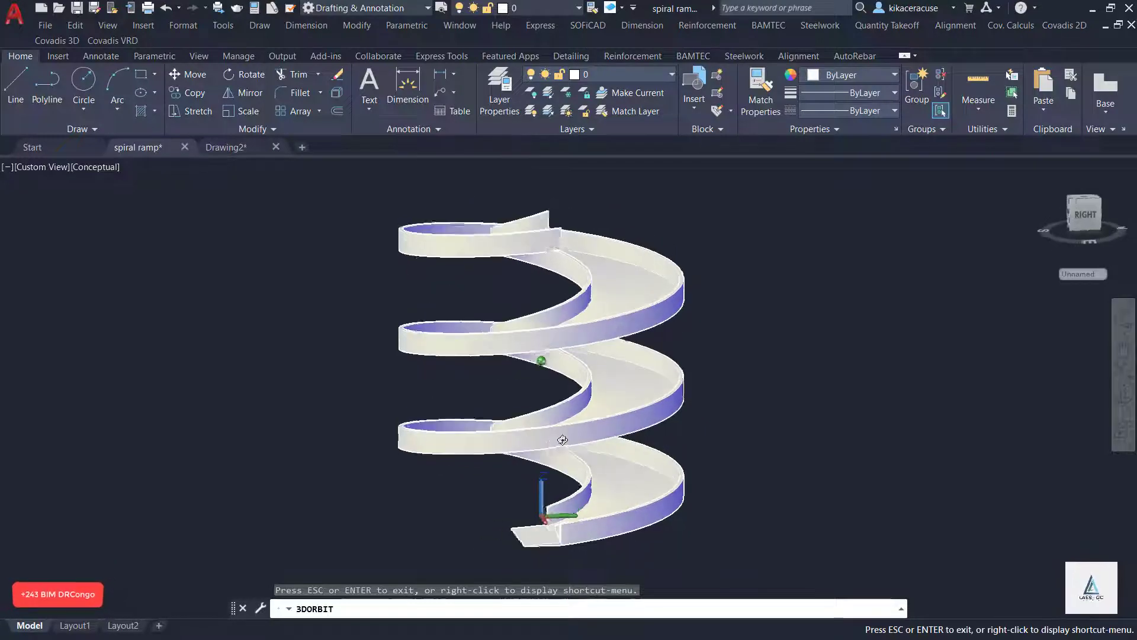
scroll(609, 555, "up", 2)
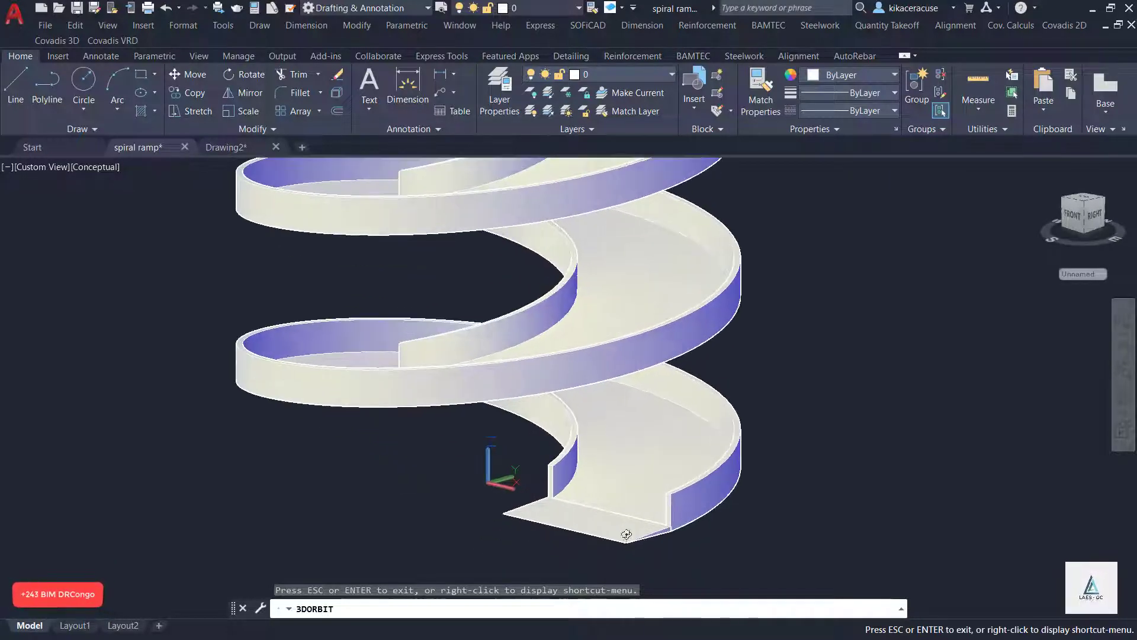
scroll(626, 534, "up", 1)
scroll(650, 526, "up", 3)
scroll(770, 453, "down", 3)
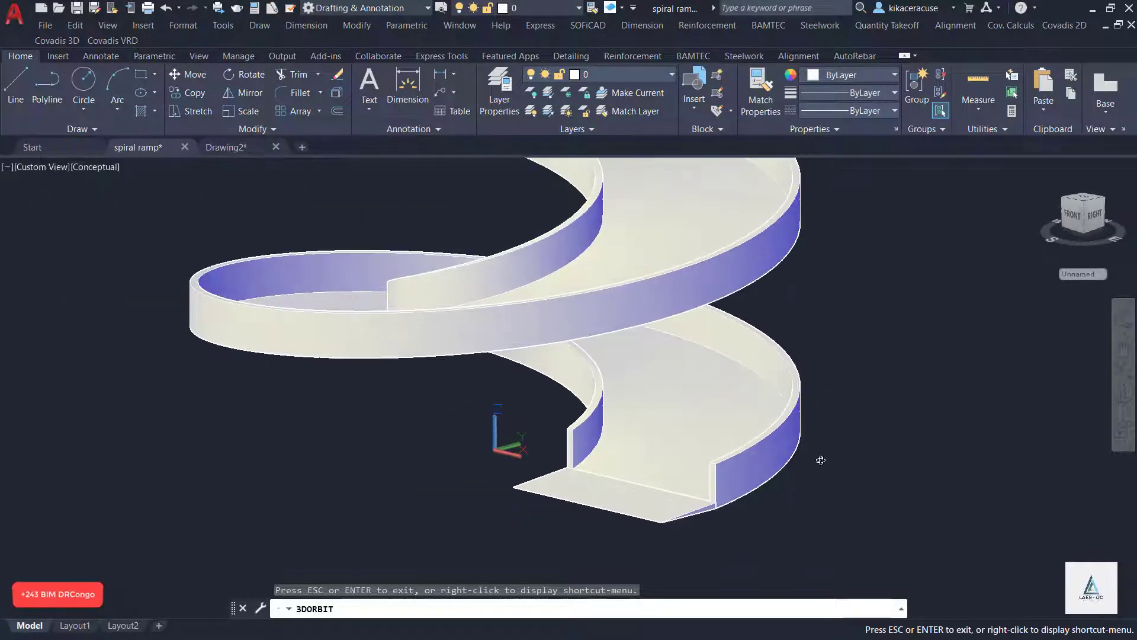
mouse_move(817, 460)
left_mouse_down()
mouse_move(735, 417)
mouse_move(510, 482)
left_mouse_up()
scroll(732, 415, "up", 4)
scroll(731, 416, "down", 3)
scroll(731, 416, "down", 2)
scroll(837, 380, "up", 3)
scroll(836, 380, "down", 3)
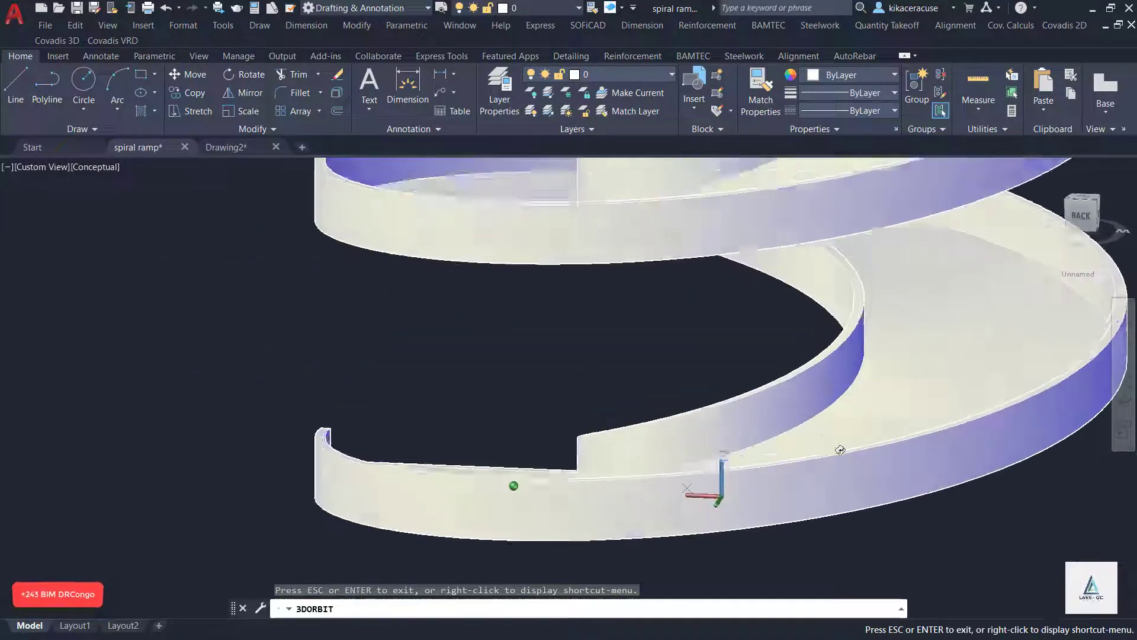
mouse_move(837, 380)
left_mouse_down()
mouse_move(576, 503)
mouse_move(278, 385)
left_mouse_up()
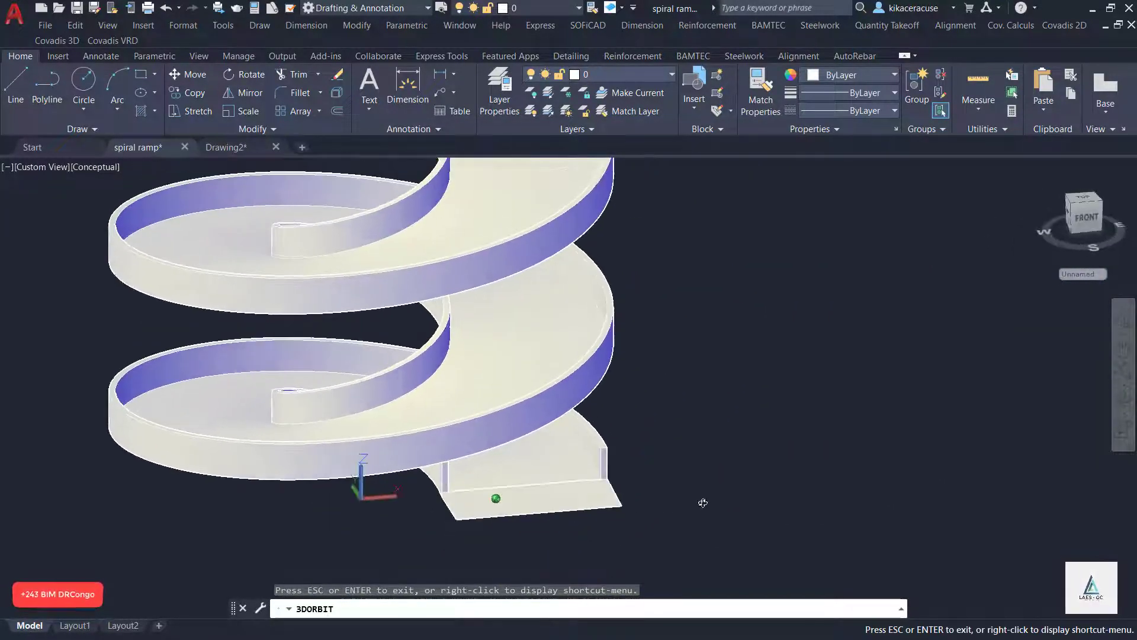
scroll(278, 385, "up", 2)
scroll(389, 399, "up", 2)
scroll(434, 416, "down", 3)
scroll(434, 415, "down", 2)
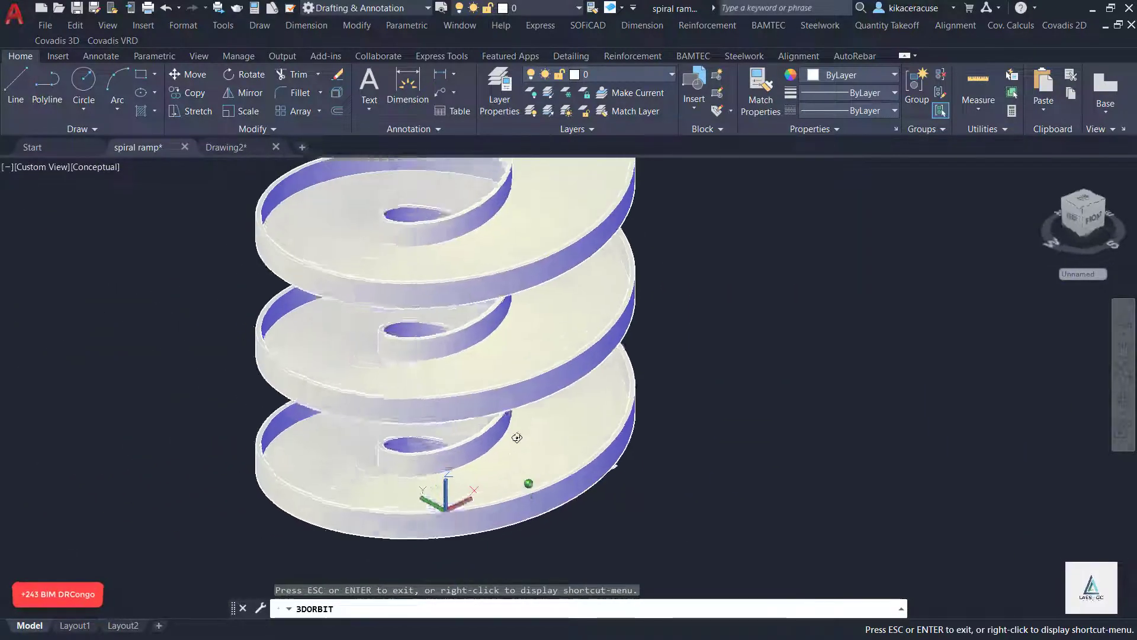
left_click_drag(521, 438, 625, 482)
scroll(625, 482, "down", 3)
left_click_drag(524, 478, 621, 303)
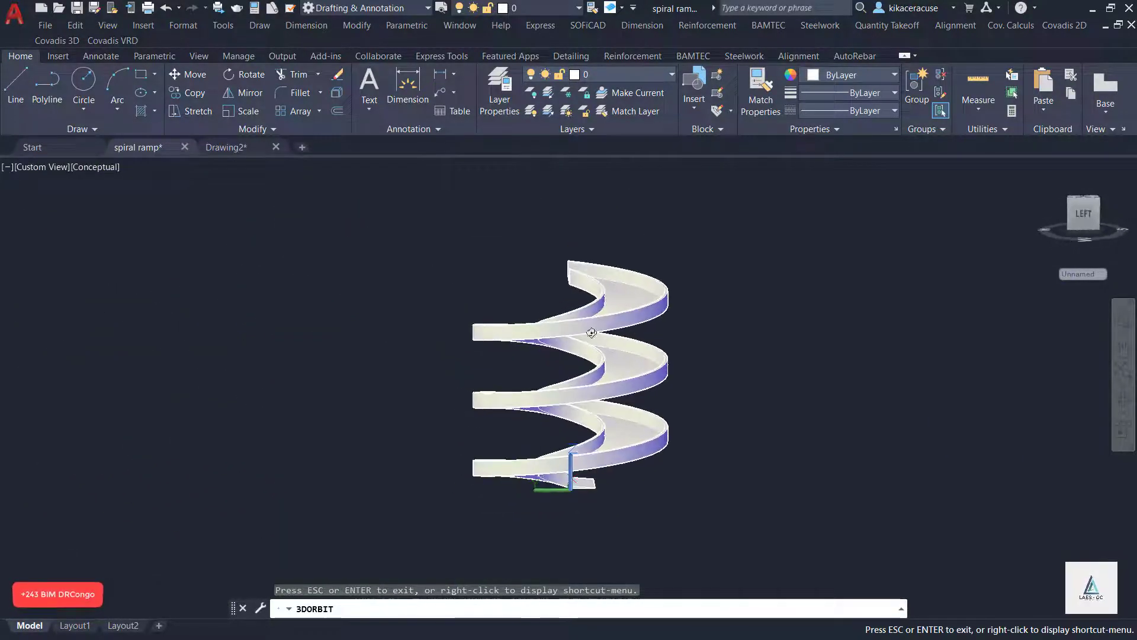
scroll(548, 457, "up", 3)
mouse_move(559, 462)
left_mouse_down()
mouse_move(592, 450)
mouse_move(565, 472)
left_mouse_up()
scroll(593, 450, "down", 2)
scroll(456, 541, "down", 2)
scroll(604, 477, "up", 1)
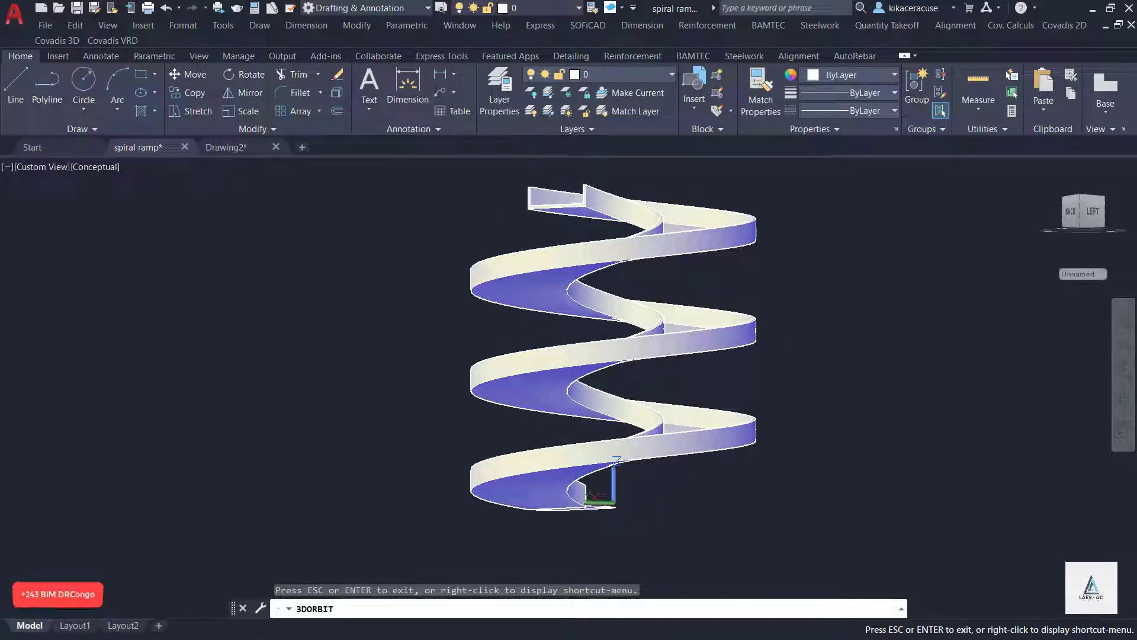
key("Escape")
Switch the viewport to the Realistic visual style and orbit toward a right-side view.
left_click(102, 171)
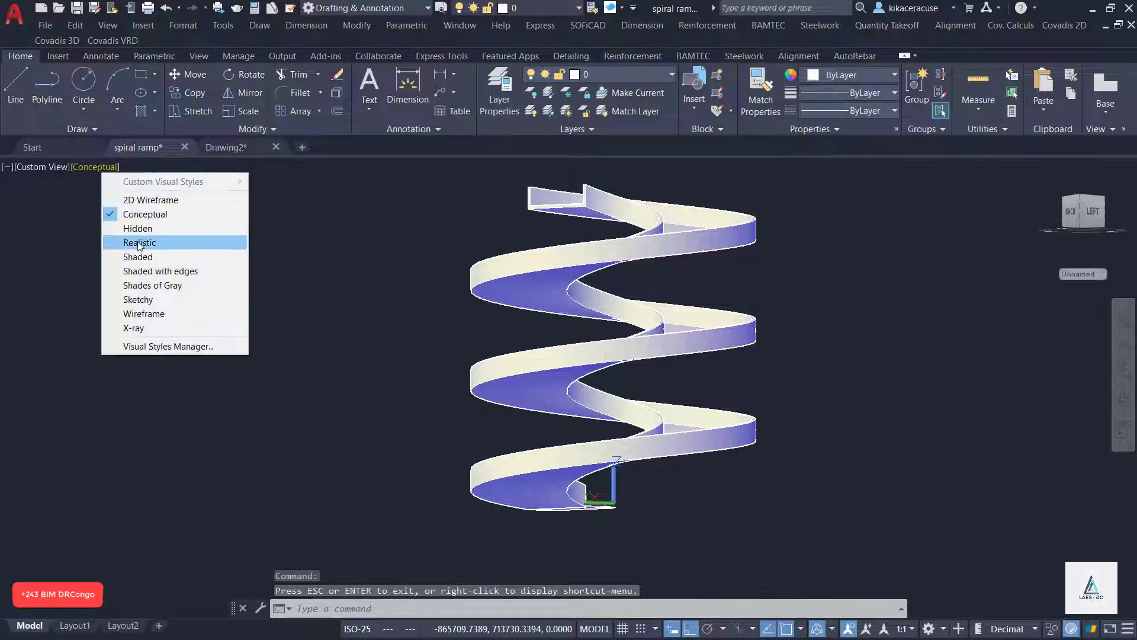
left_click(139, 243)
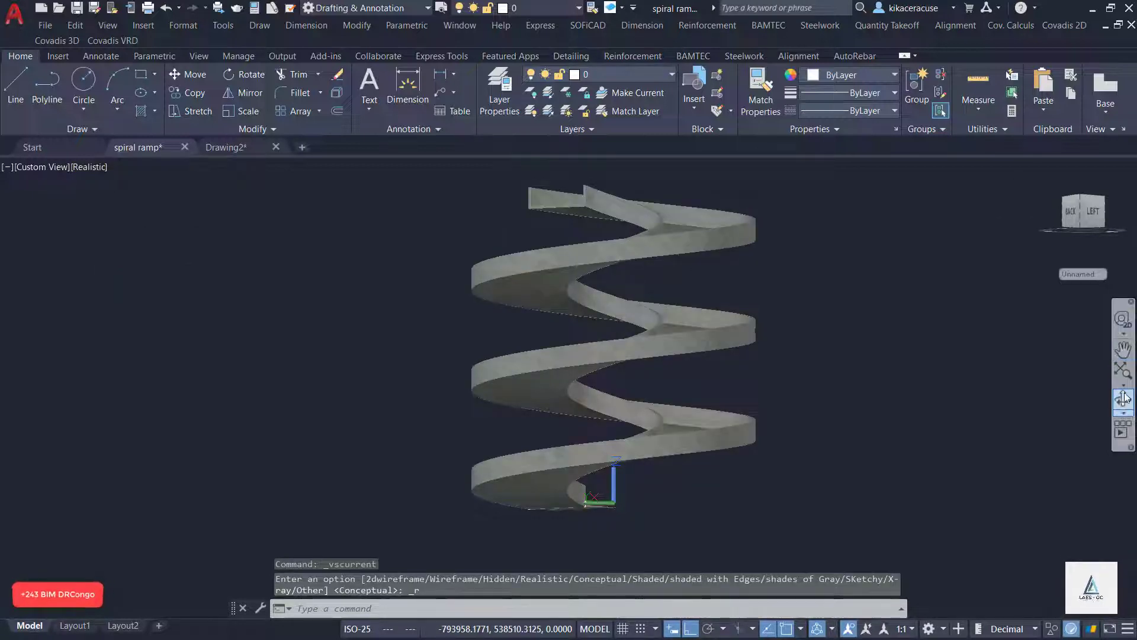
left_click(1124, 398)
mouse_move(622, 368)
left_mouse_down()
mouse_move(288, 392)
mouse_move(769, 507)
mouse_move(553, 419)
left_mouse_up()
Orbit and zoom around the concrete ramp to inspect another side, then exit orbit.
scroll(768, 506, "up", 2)
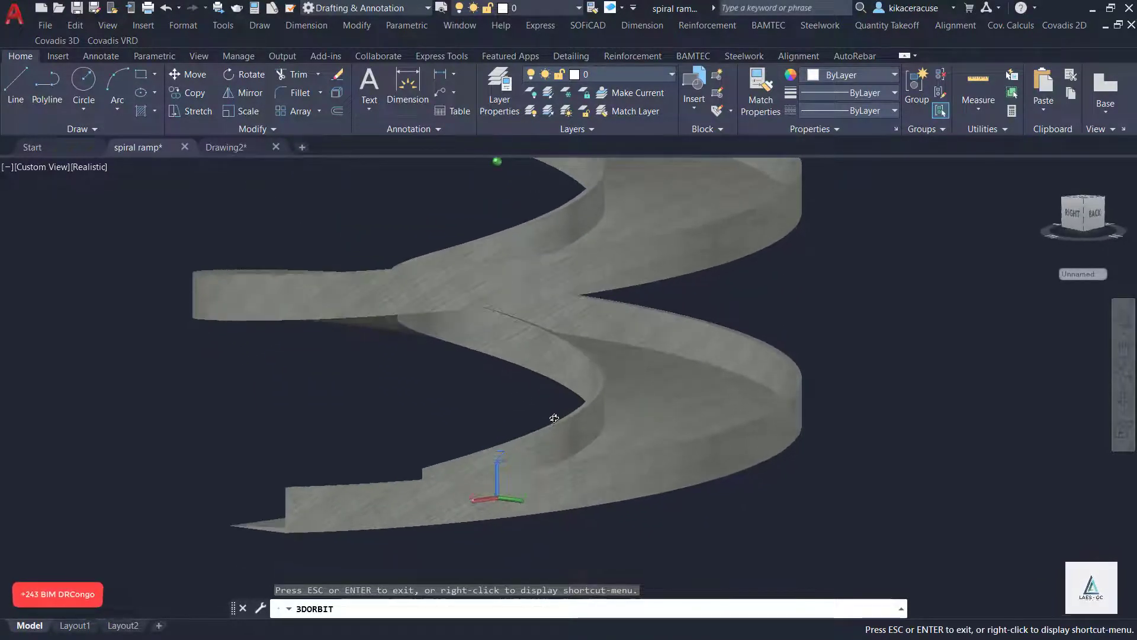
scroll(554, 418, "up", 2)
scroll(630, 307, "up", 2)
scroll(662, 350, "down", 2)
scroll(629, 348, "down", 2)
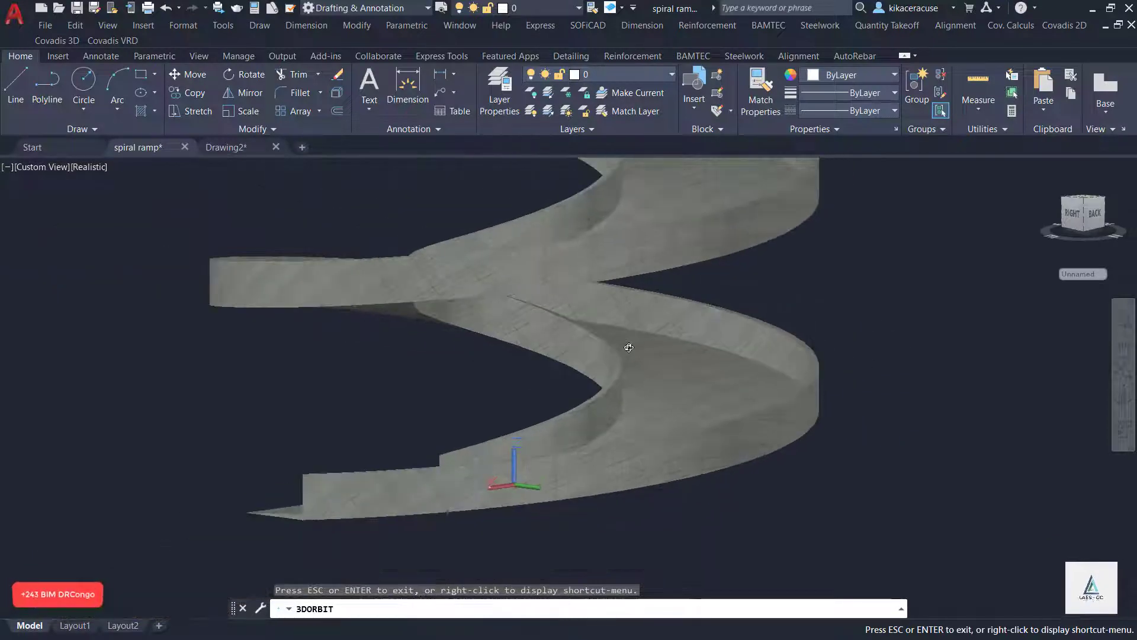
mouse_move(630, 348)
left_mouse_down()
mouse_move(376, 343)
mouse_move(684, 459)
left_mouse_up()
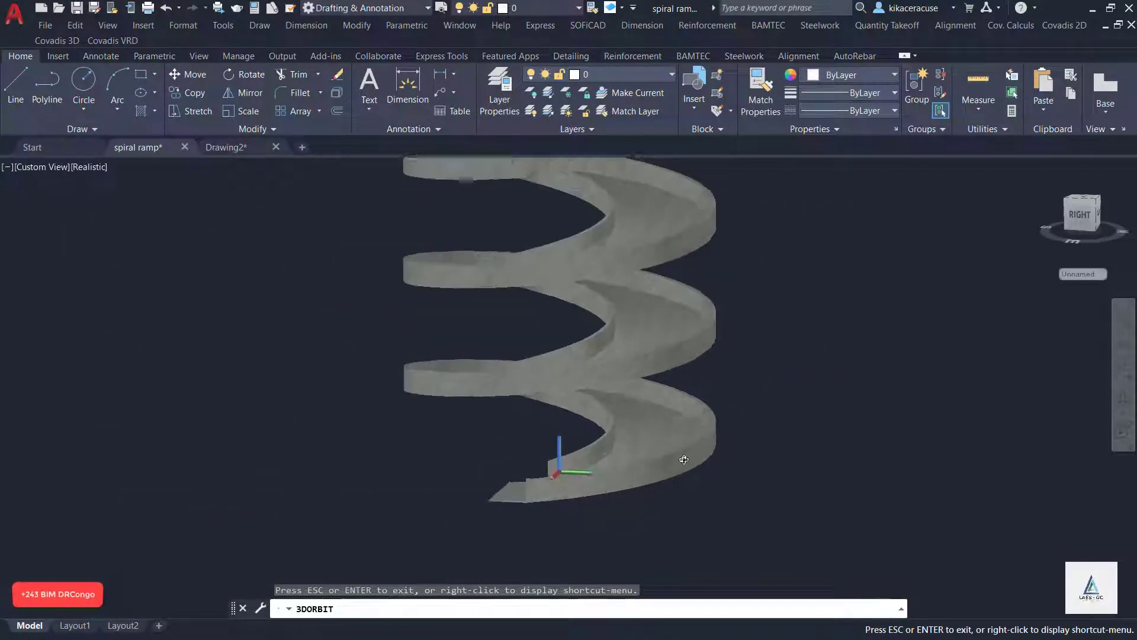
scroll(684, 460, "down", 1)
scroll(618, 281, "up", 3)
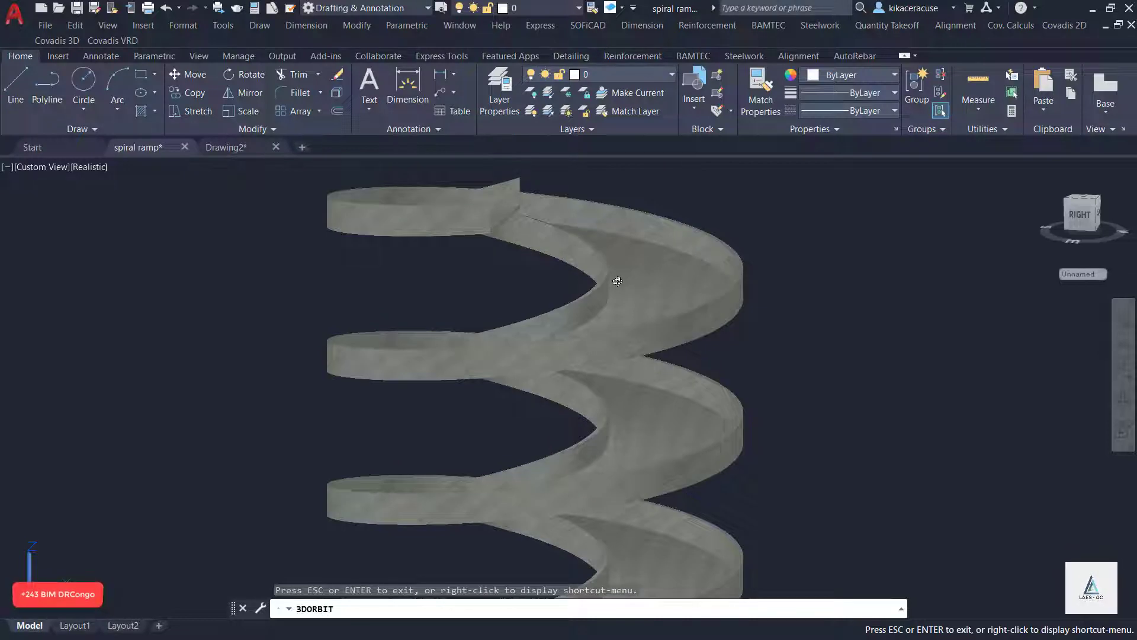
scroll(617, 281, "down", 2)
key("Escape")
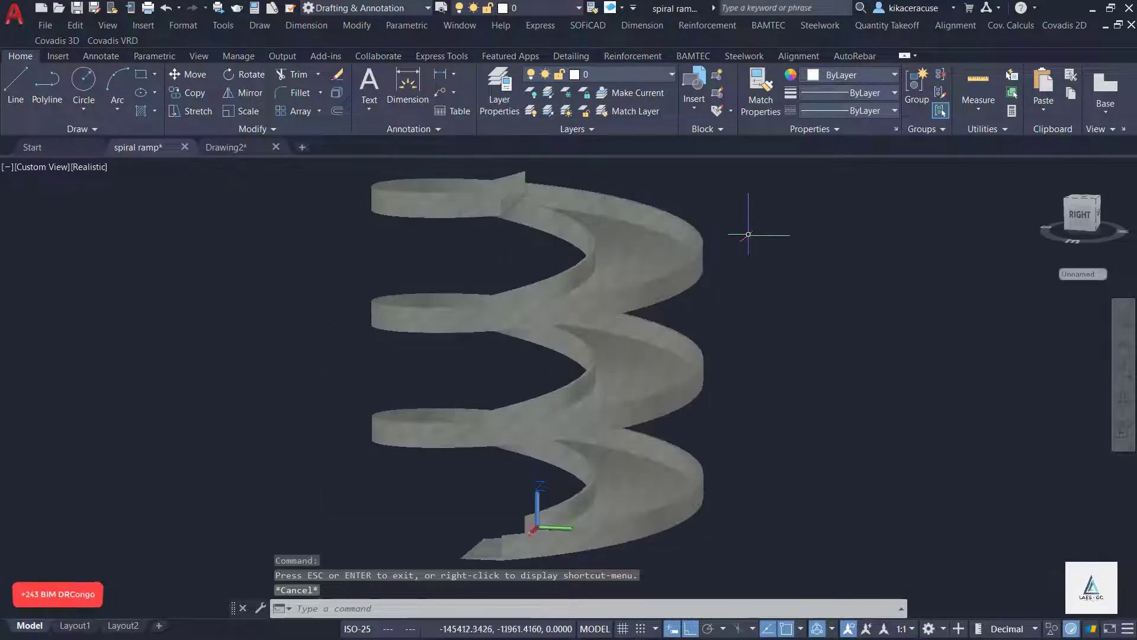
scroll(748, 234, "down", 1)
scroll(462, 207, "up", 3)
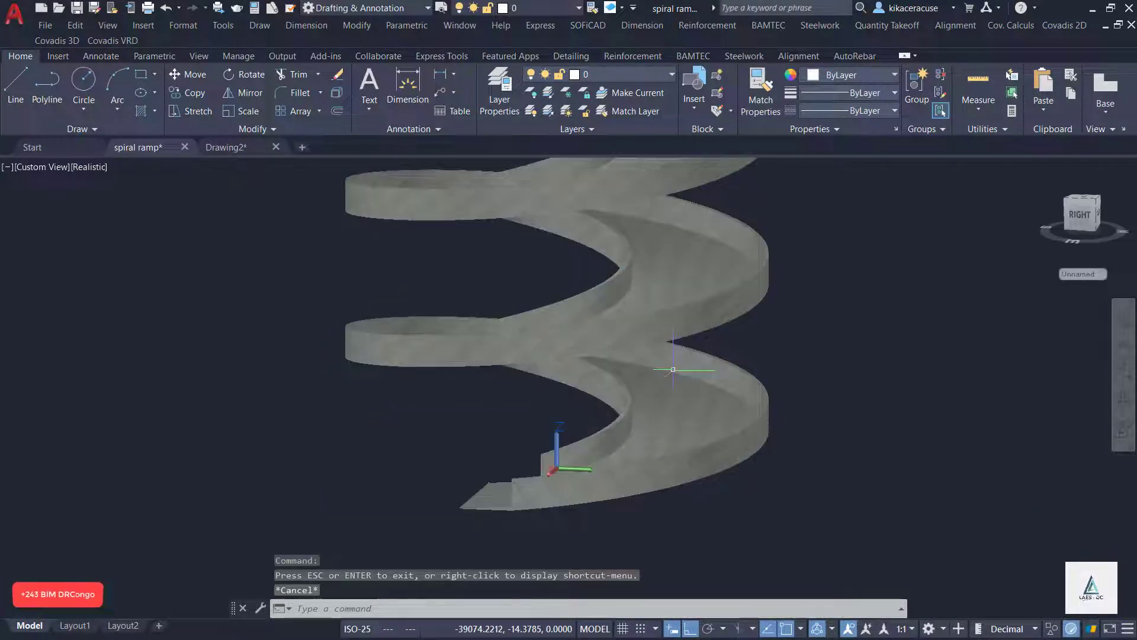
Switch to the empty Drawing2 document.
left_click(222, 146)
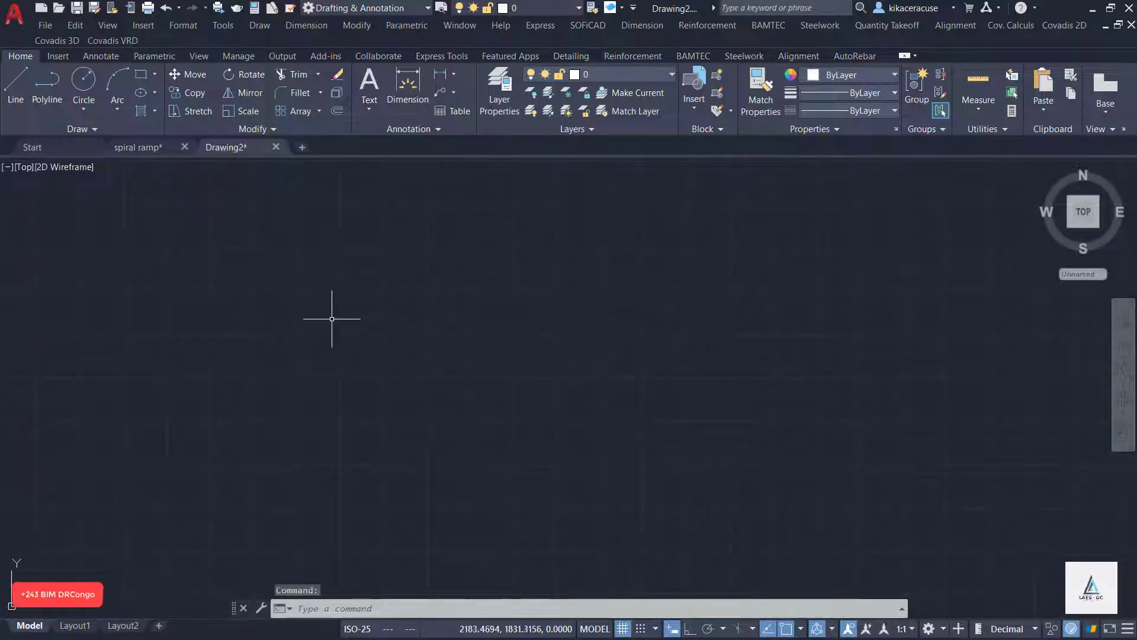
scroll(364, 348, "down", 3)
scroll(391, 415, "down", 3)
scroll(409, 473, "down", 3)
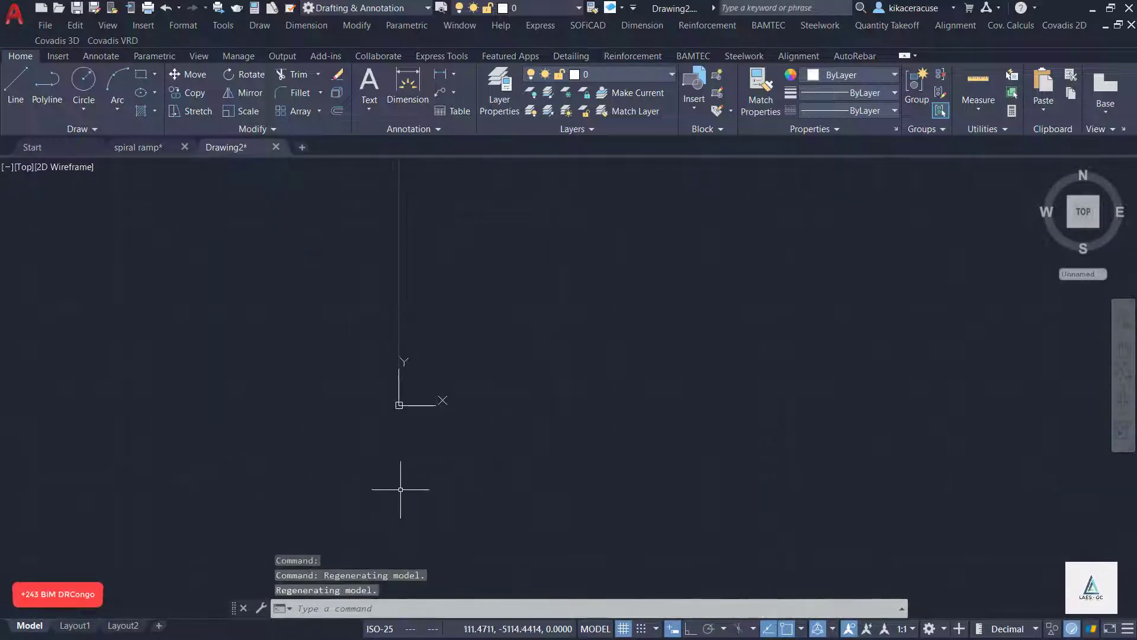
scroll(414, 355, "up", 4)
scroll(391, 291, "up", 4)
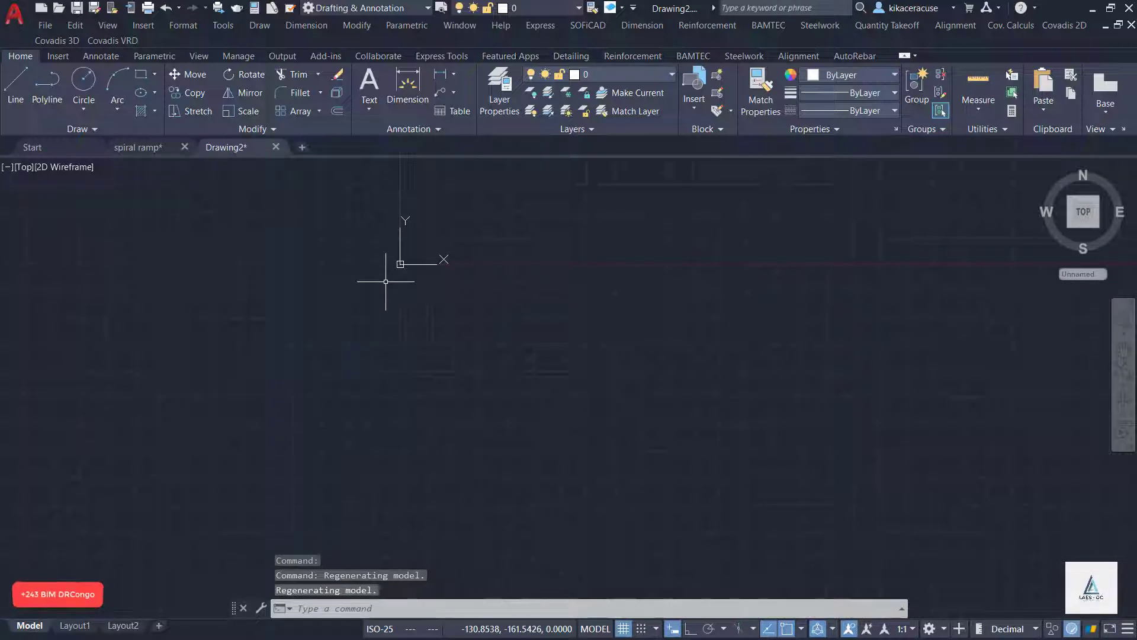
Change Drawing2's insertion scale units from Meters to Millimeters in Drawing Units.
type("UN")
key("Return")
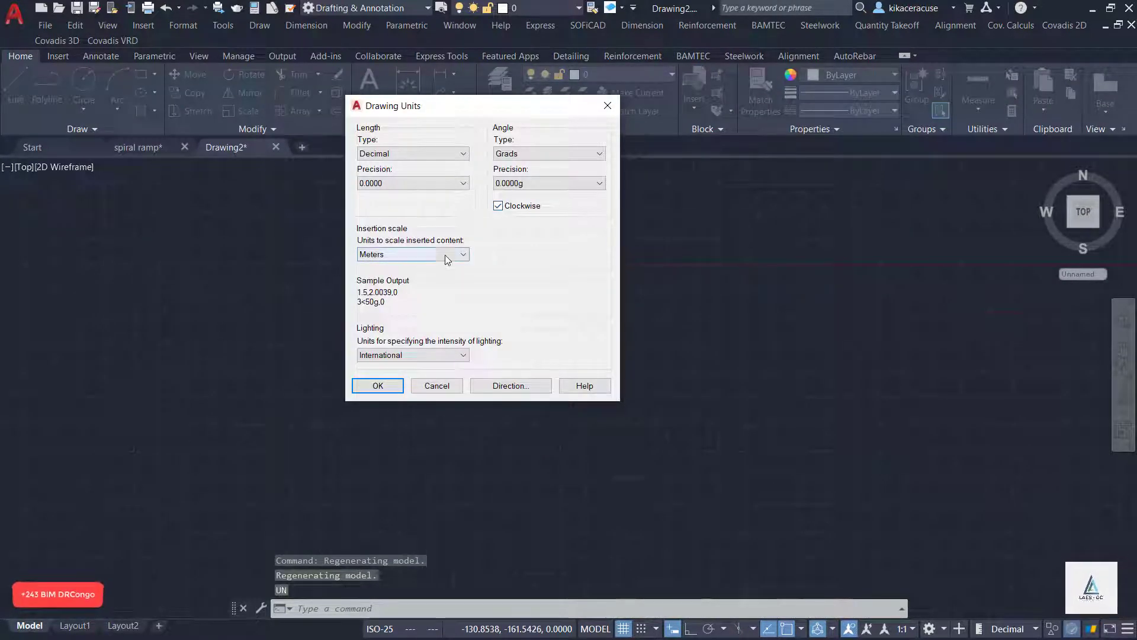
left_click(441, 255)
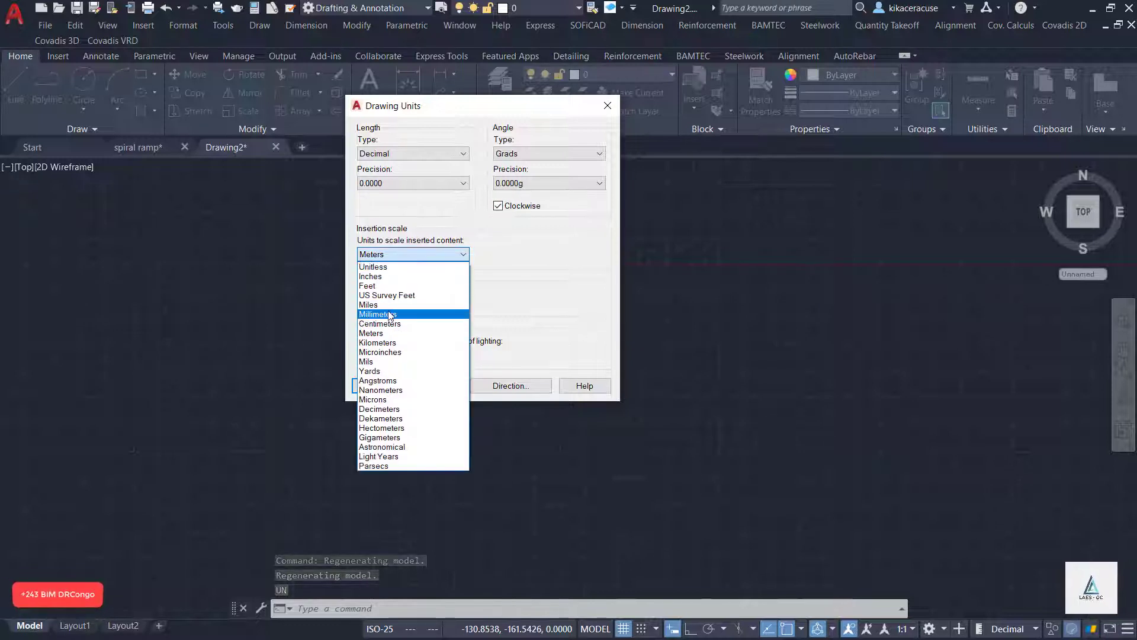
left_click(386, 310)
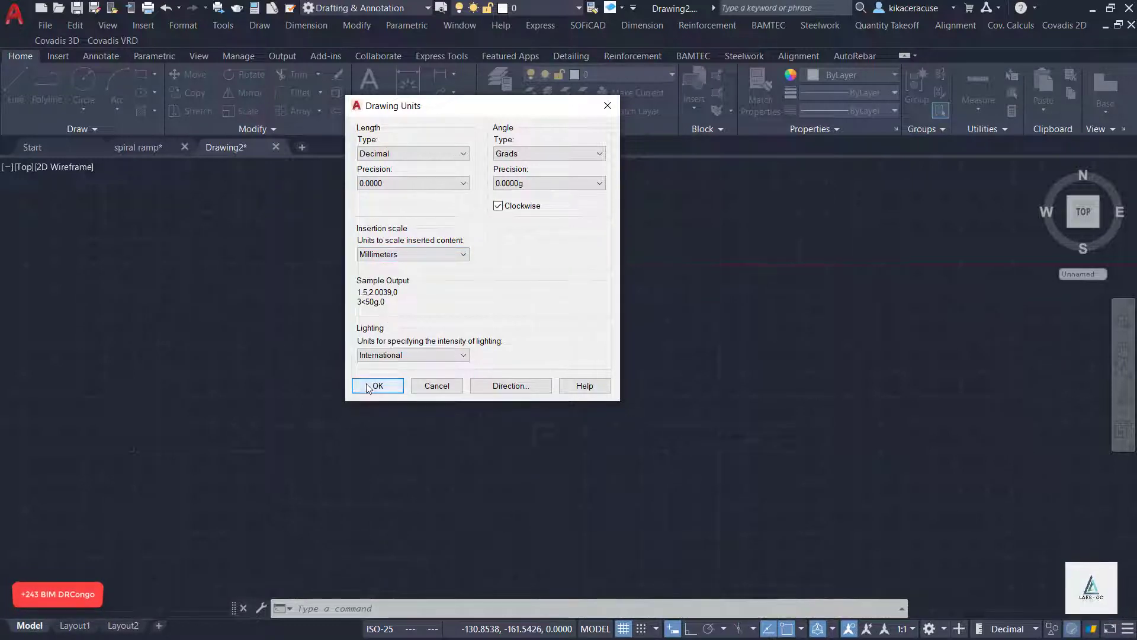
left_click(368, 386)
scroll(421, 223, "up", 5)
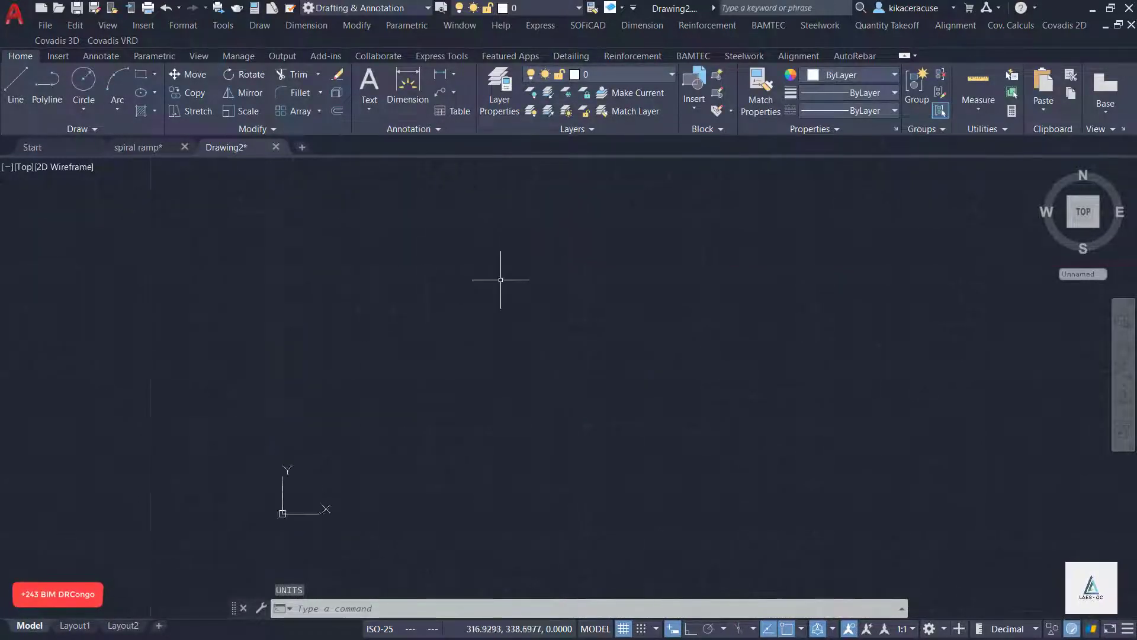
Start a circle with its centre placed at the drawing origin.
scroll(431, 382, "down", 3)
type("l")
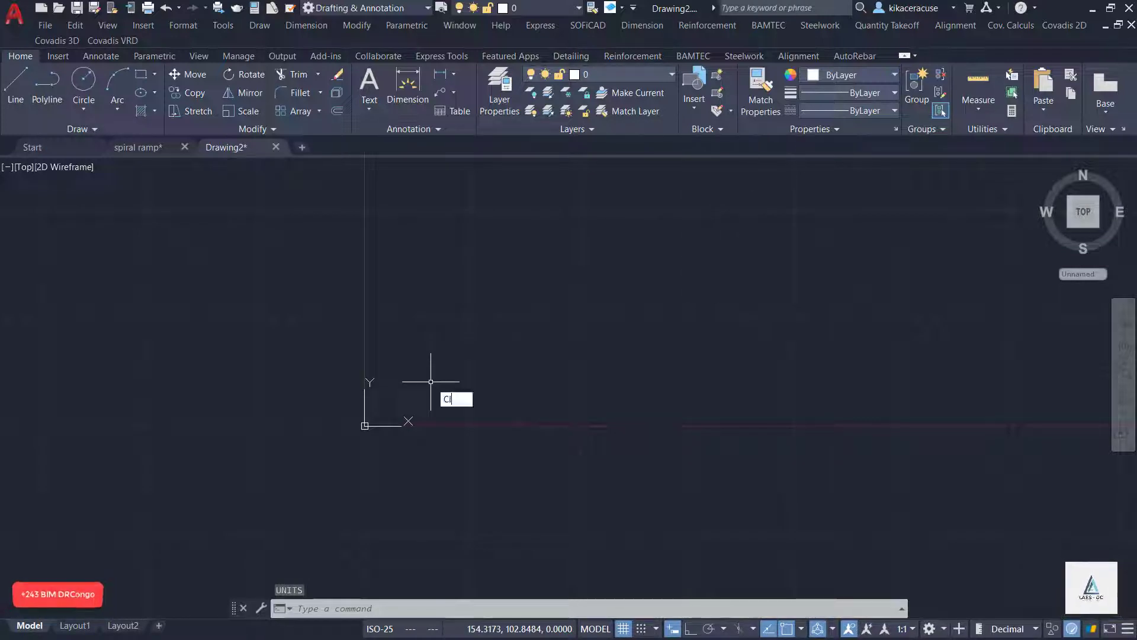
key("Return")
type("c")
key("Return")
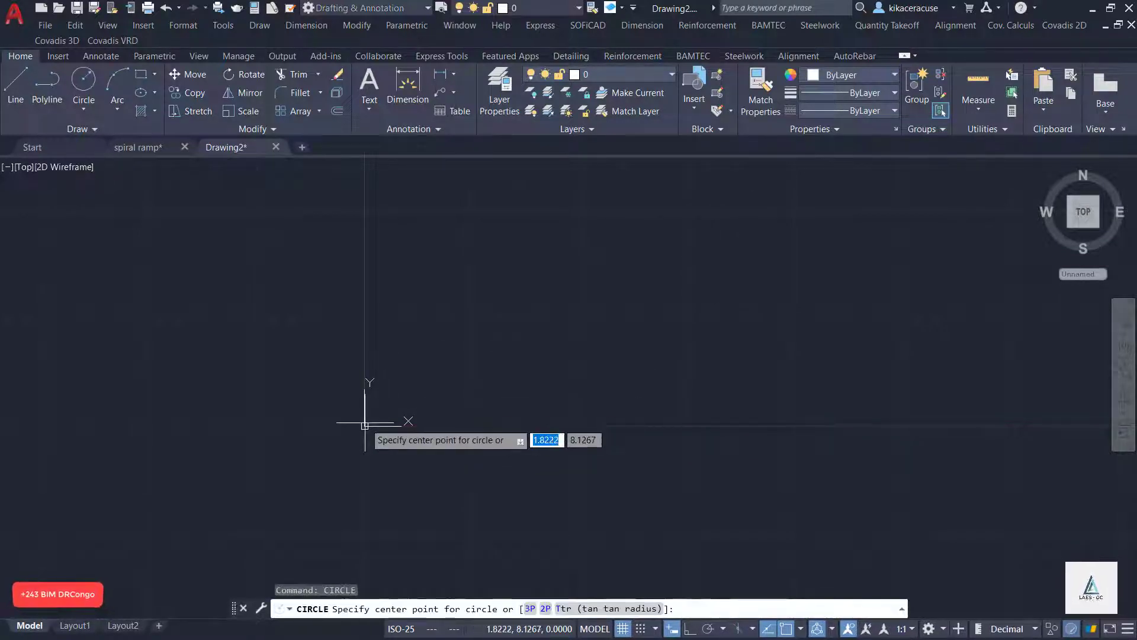
left_click(364, 425)
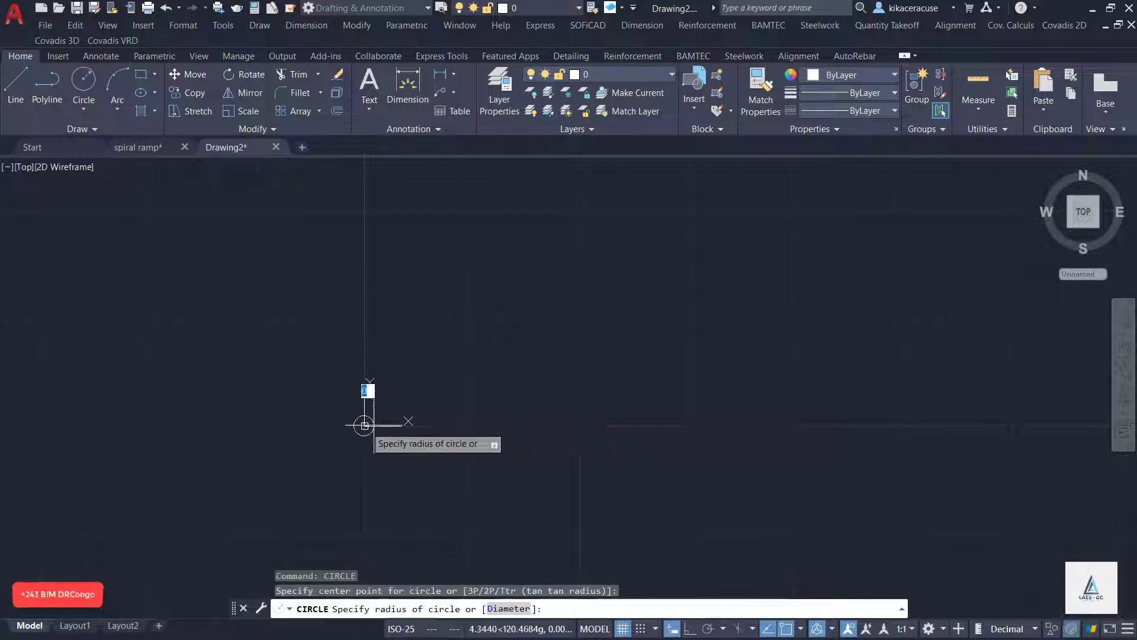
Give the circle a radius of 5000.
scroll(610, 330, "down", 2)
scroll(546, 339, "down", 2)
scroll(546, 339, "up", 3)
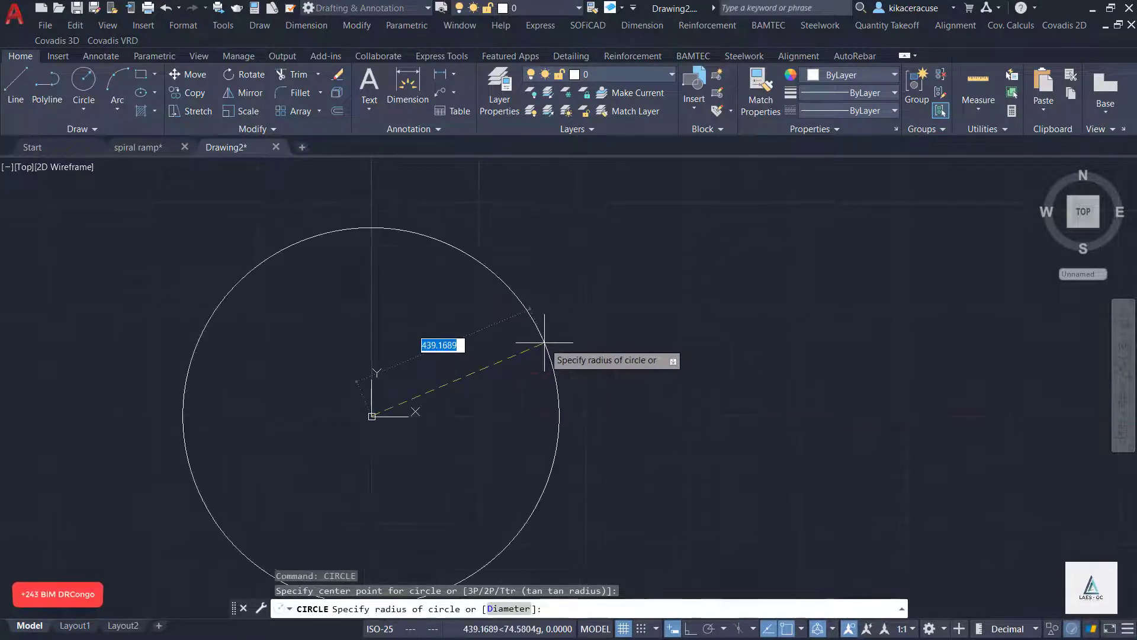
type("5000")
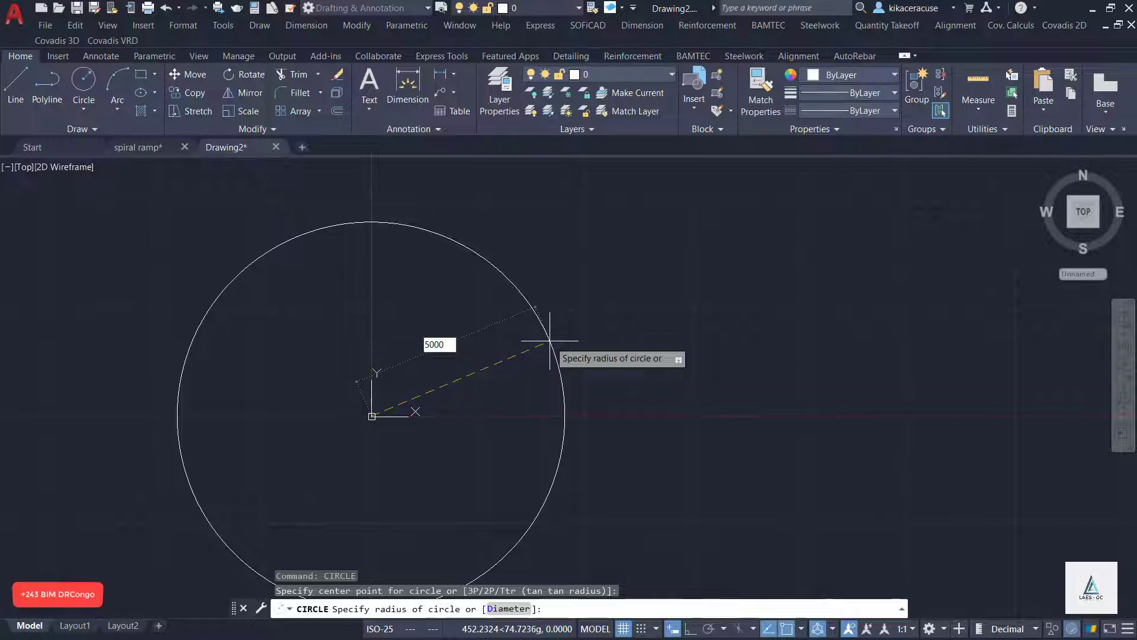
key("Return")
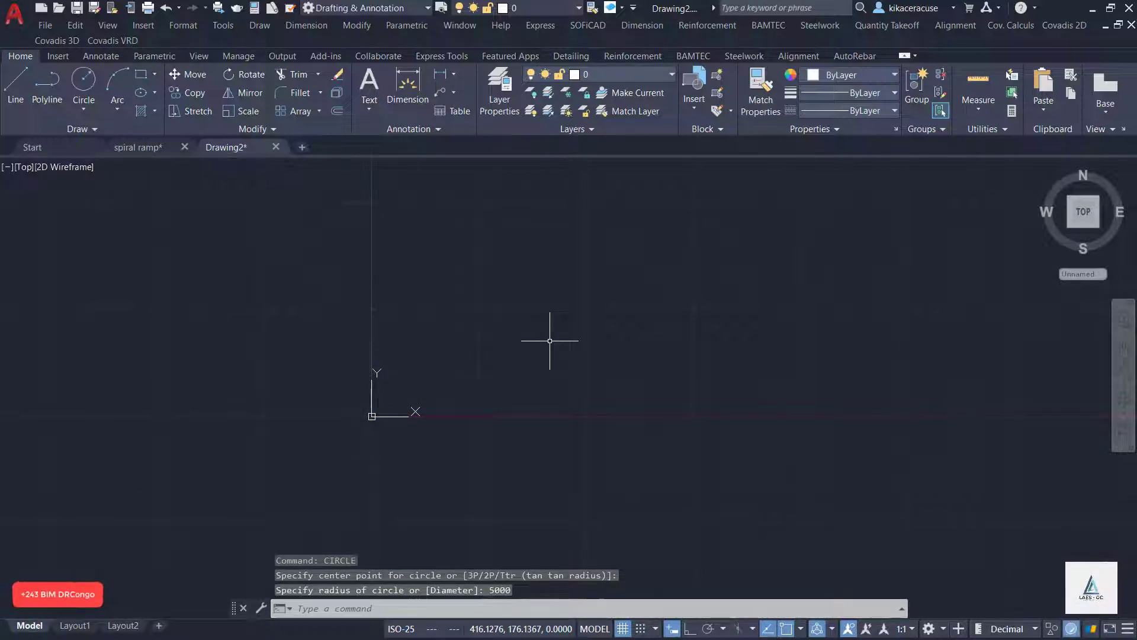
scroll(550, 341, "down", 5)
scroll(543, 352, "down", 3)
scroll(584, 335, "up", 3)
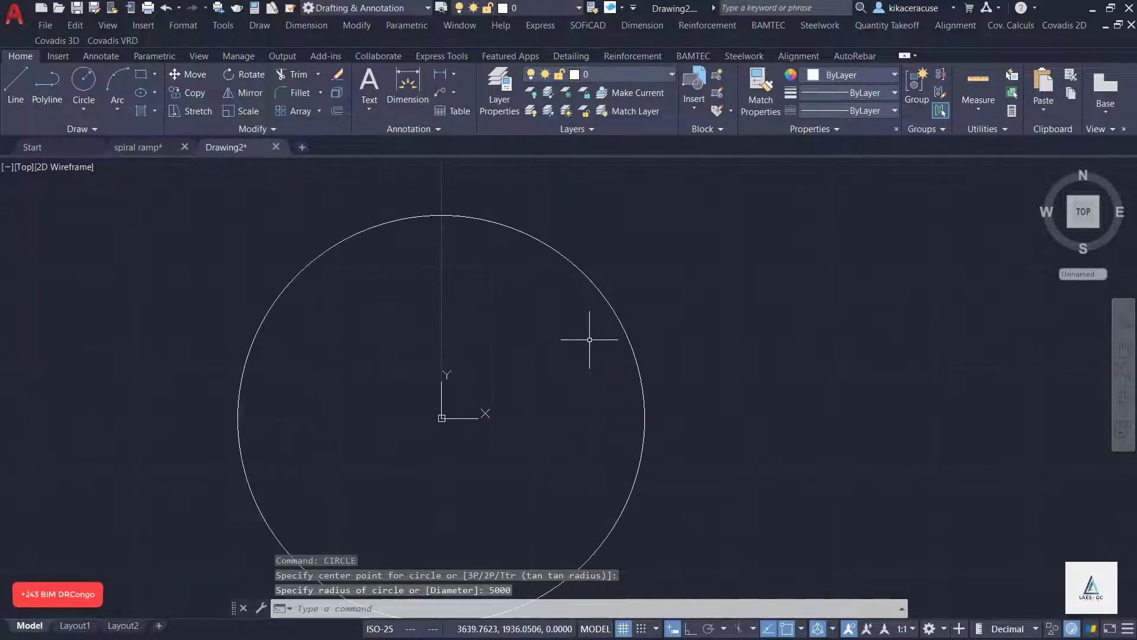
scroll(444, 325, "down", 2)
scroll(445, 350, "up", 2)
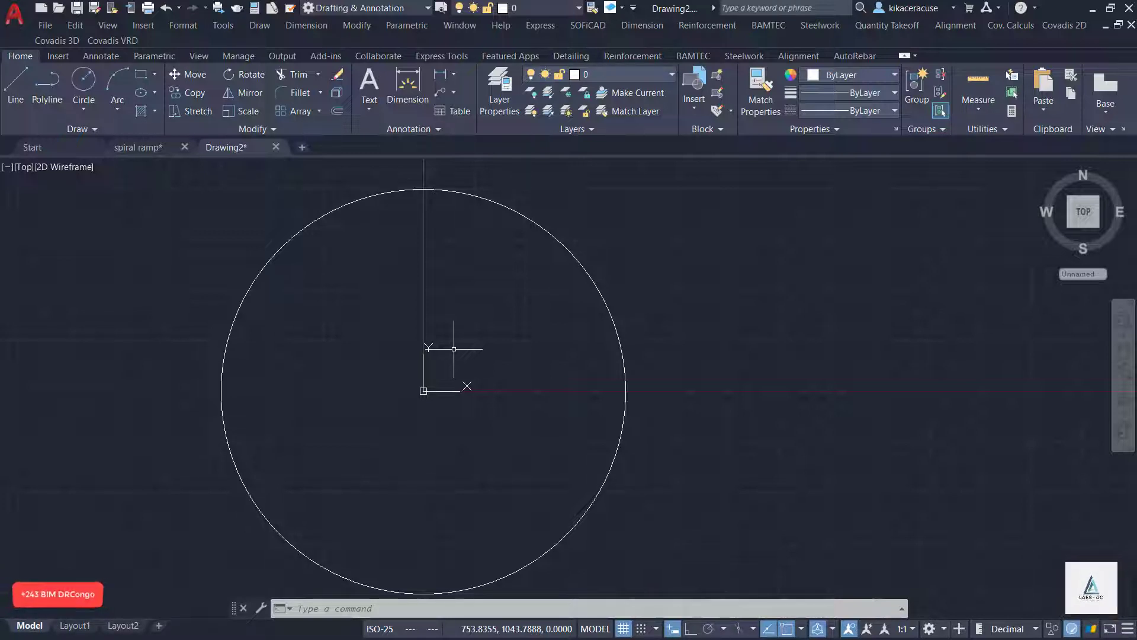
Make SE Isometric the current preset view through View Manager.
type("V")
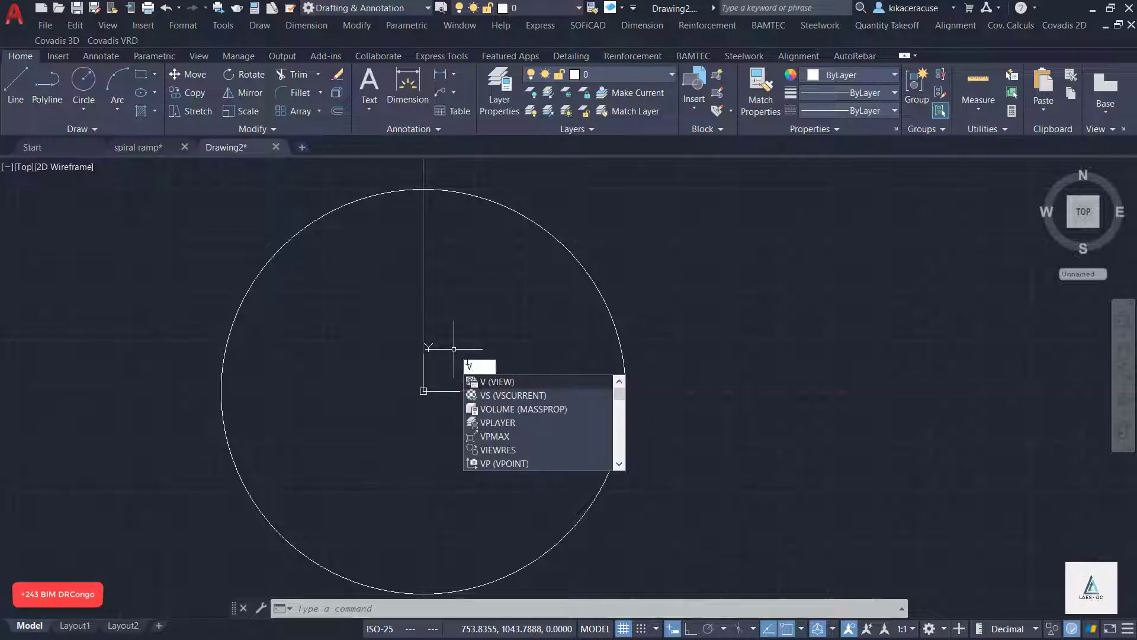
key("Return")
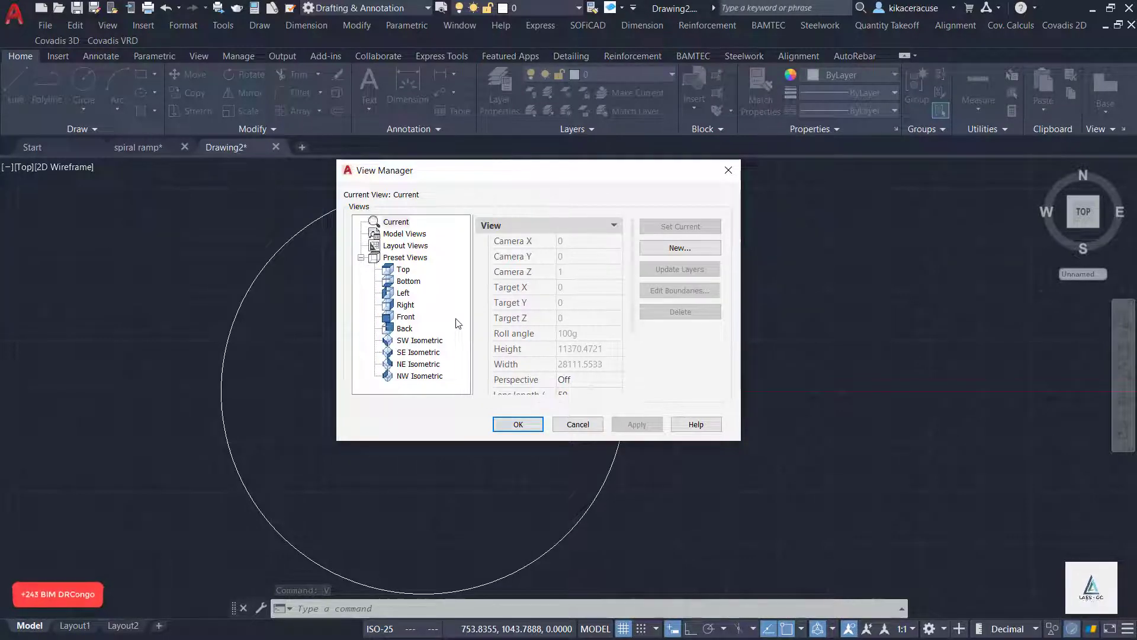
left_click(413, 352)
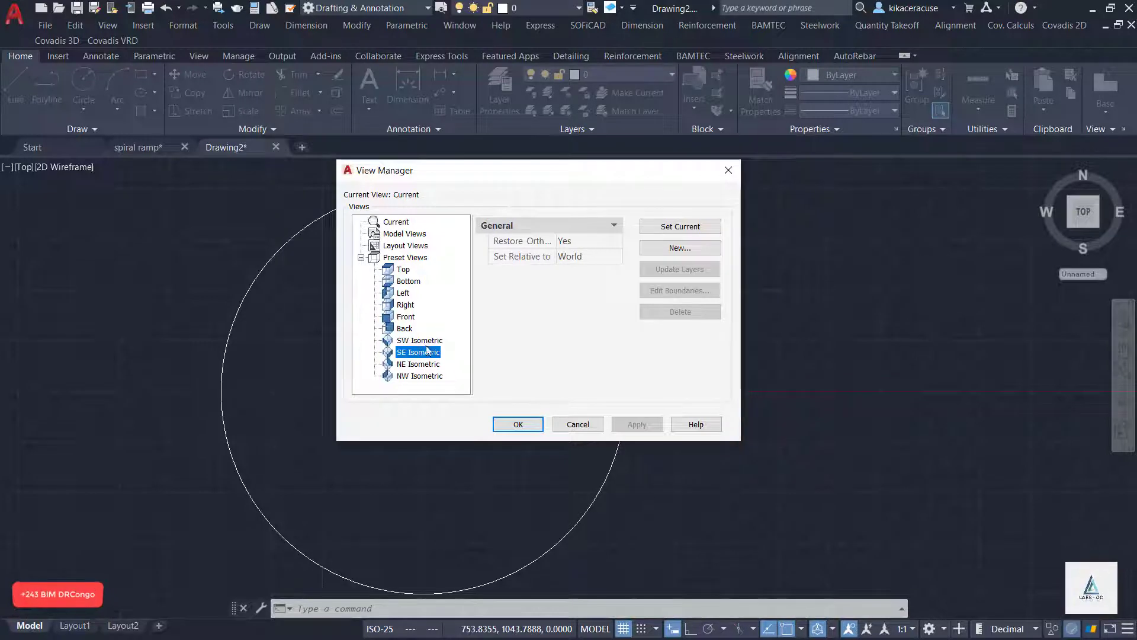
left_click(680, 227)
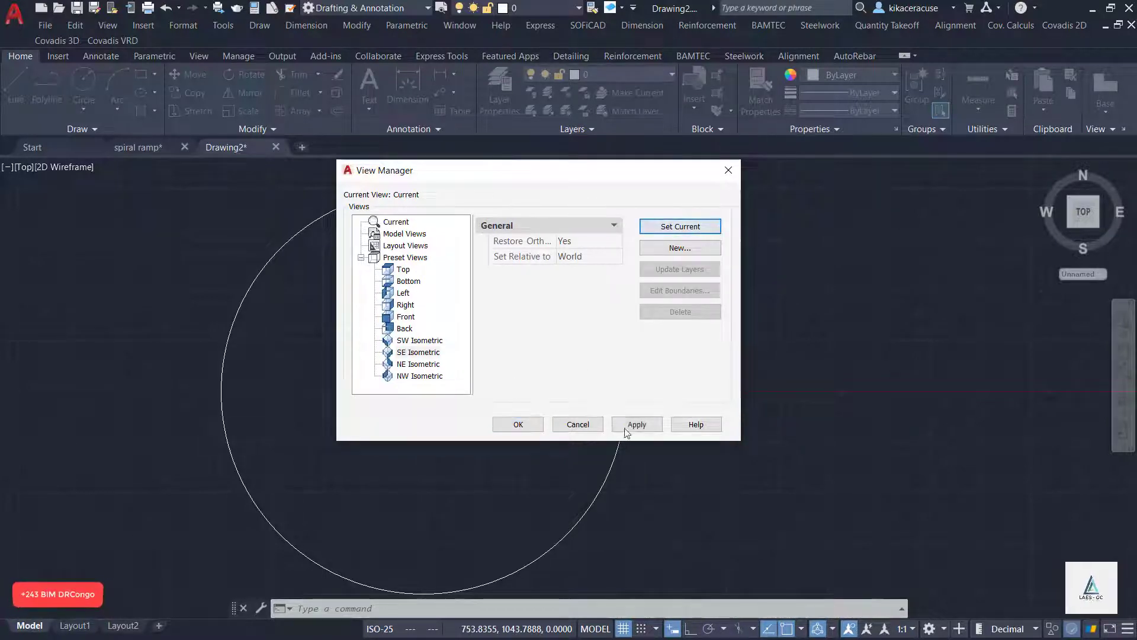
left_click(615, 424)
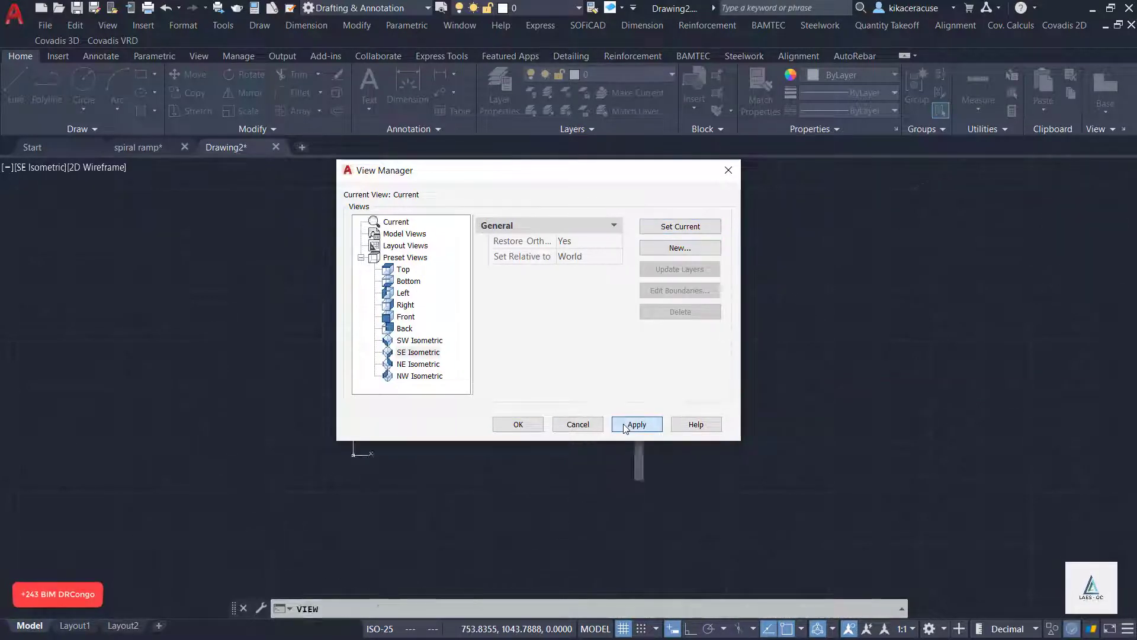
left_click(519, 424)
scroll(448, 452, "down", 4)
scroll(509, 439, "up", 7)
scroll(470, 363, "up", 2)
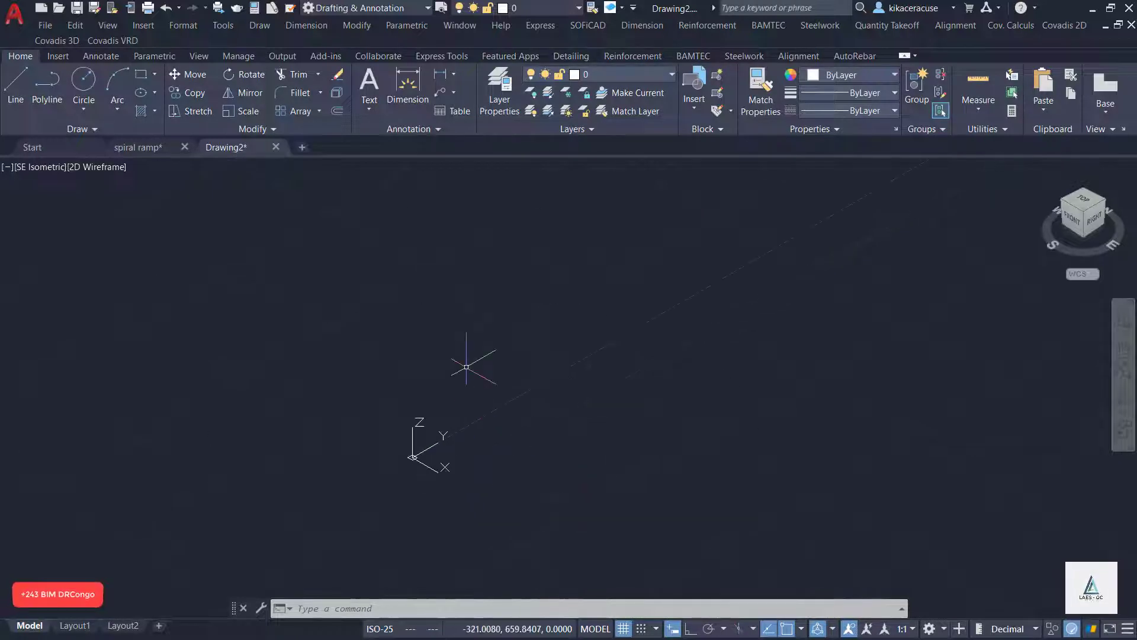
scroll(531, 339, "down", 5)
scroll(522, 349, "up", 2)
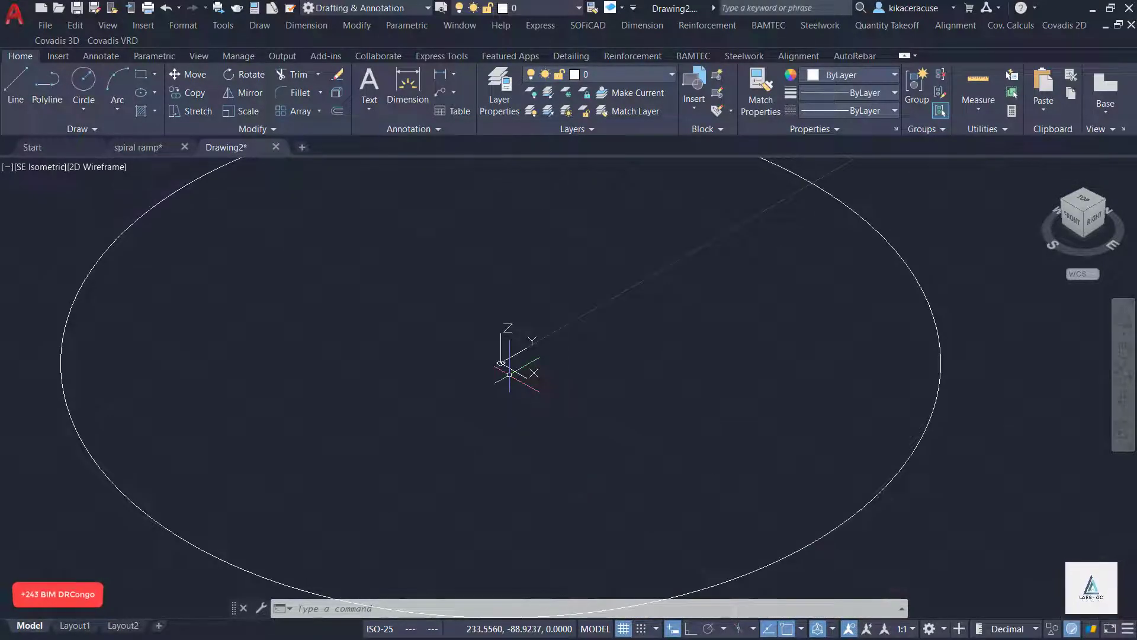
Start a helix at the origin with base and top radii snapped to the circle.
type("HE")
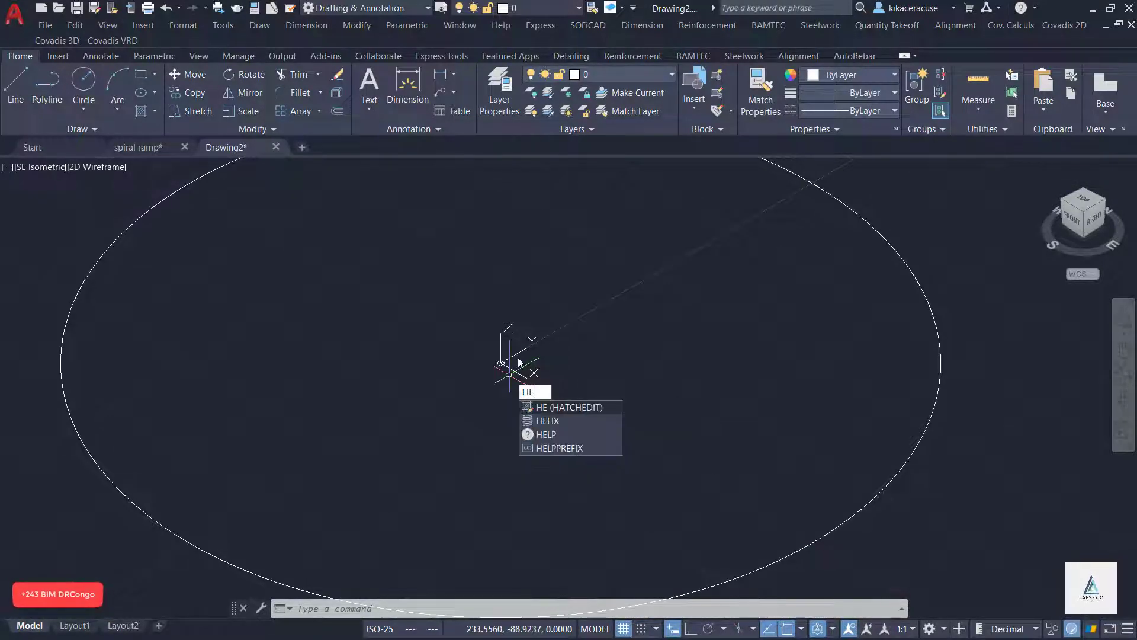
left_click(550, 421)
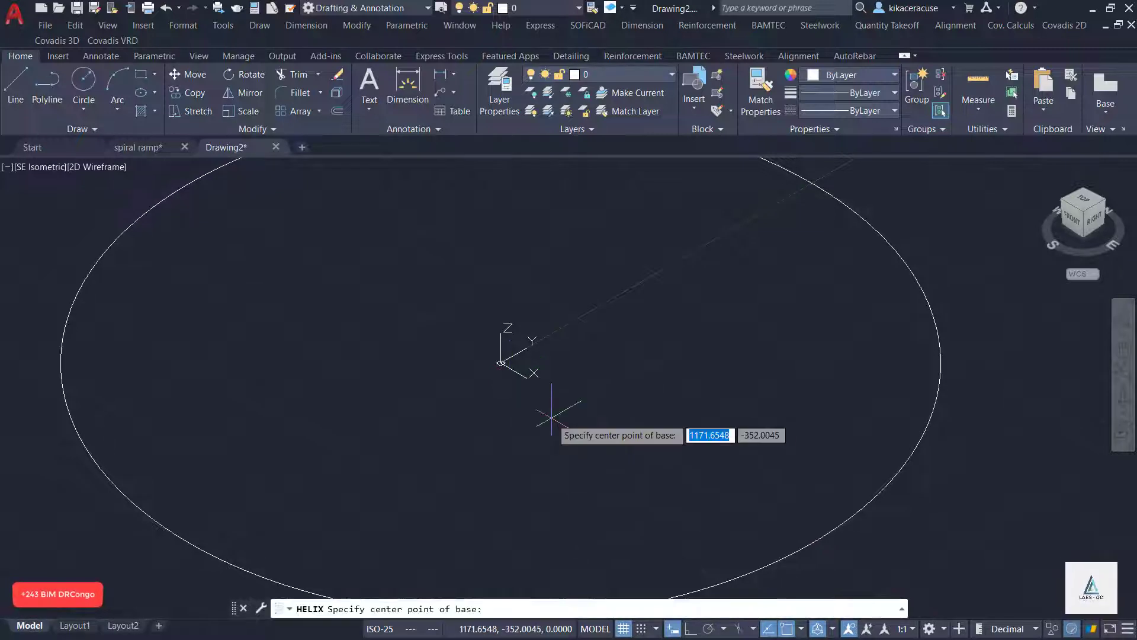
left_click(501, 362)
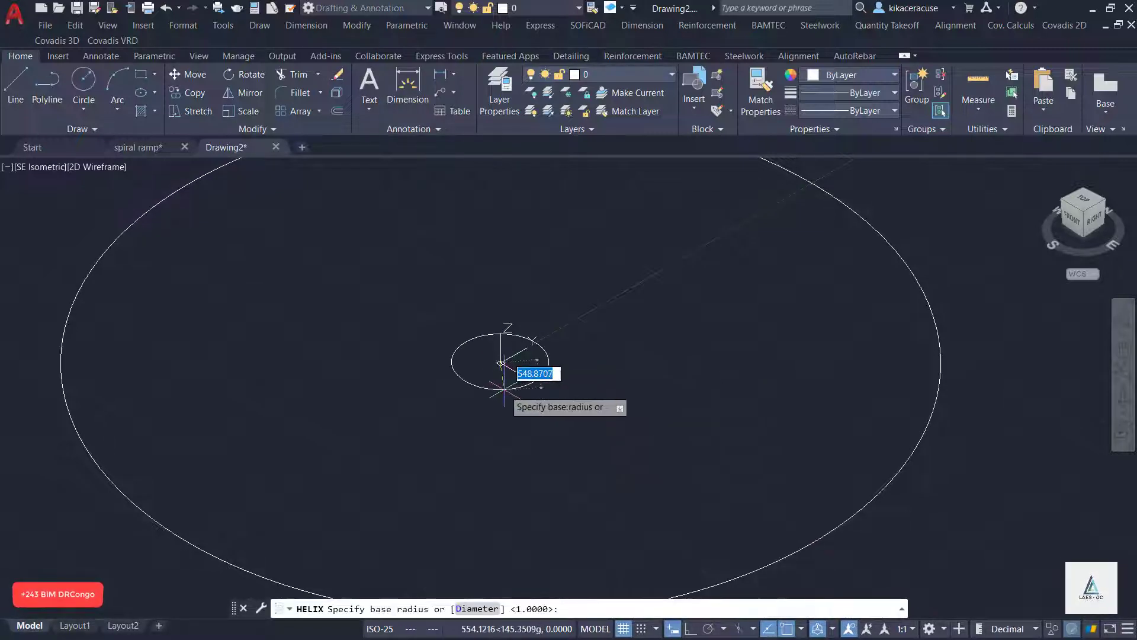
scroll(504, 391, "down", 4)
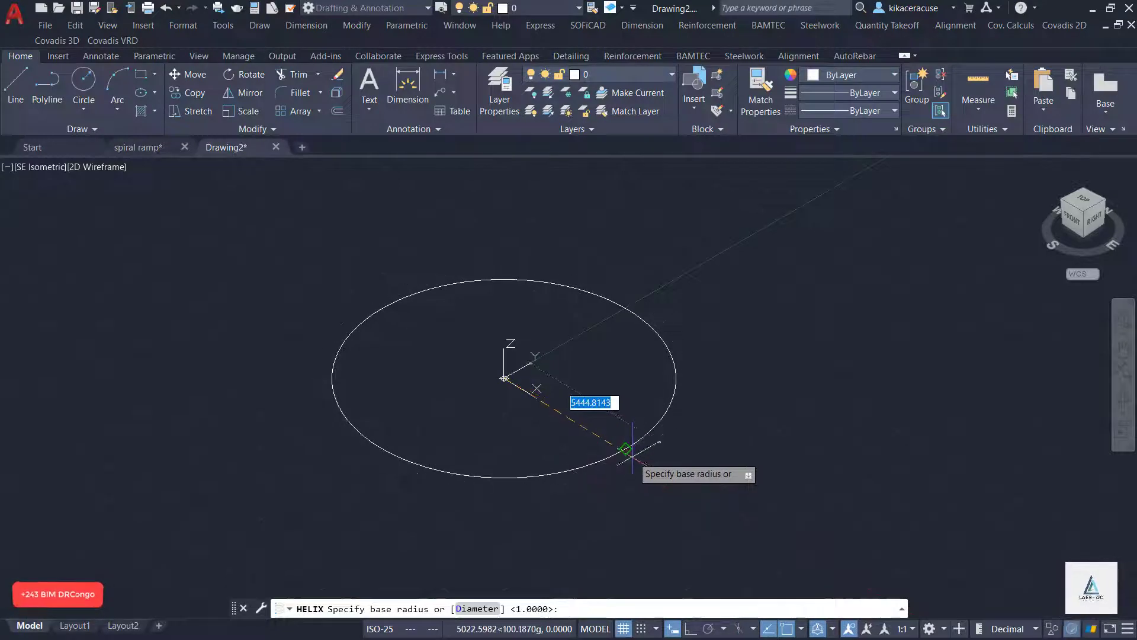
left_click(627, 449)
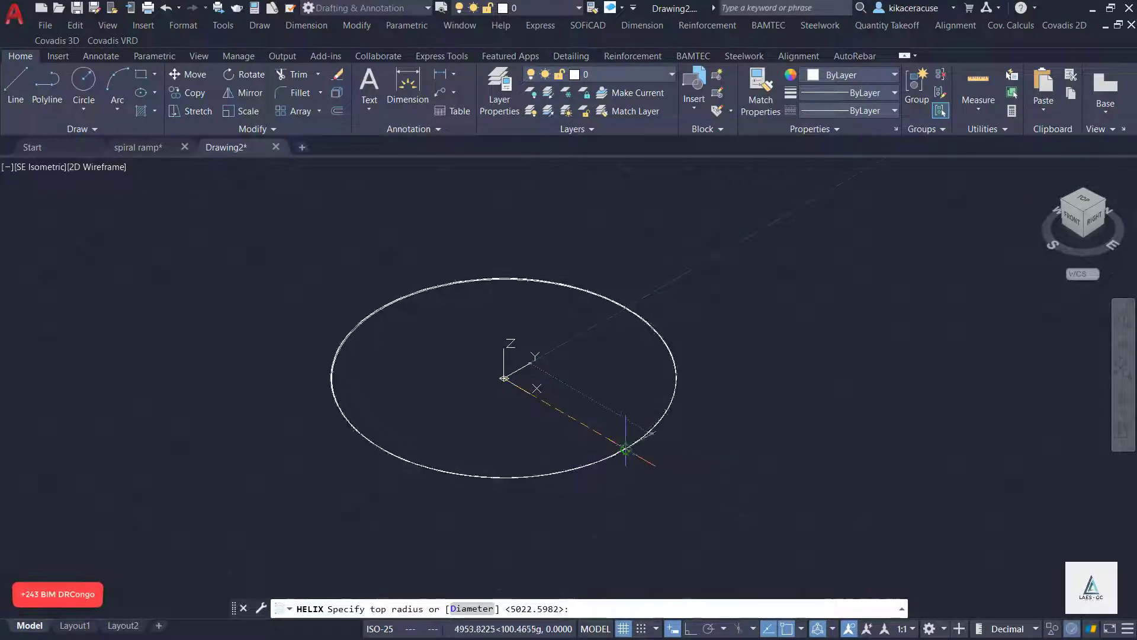
left_click(626, 308)
Set the helix height to 11000.
scroll(625, 474, "down", 3)
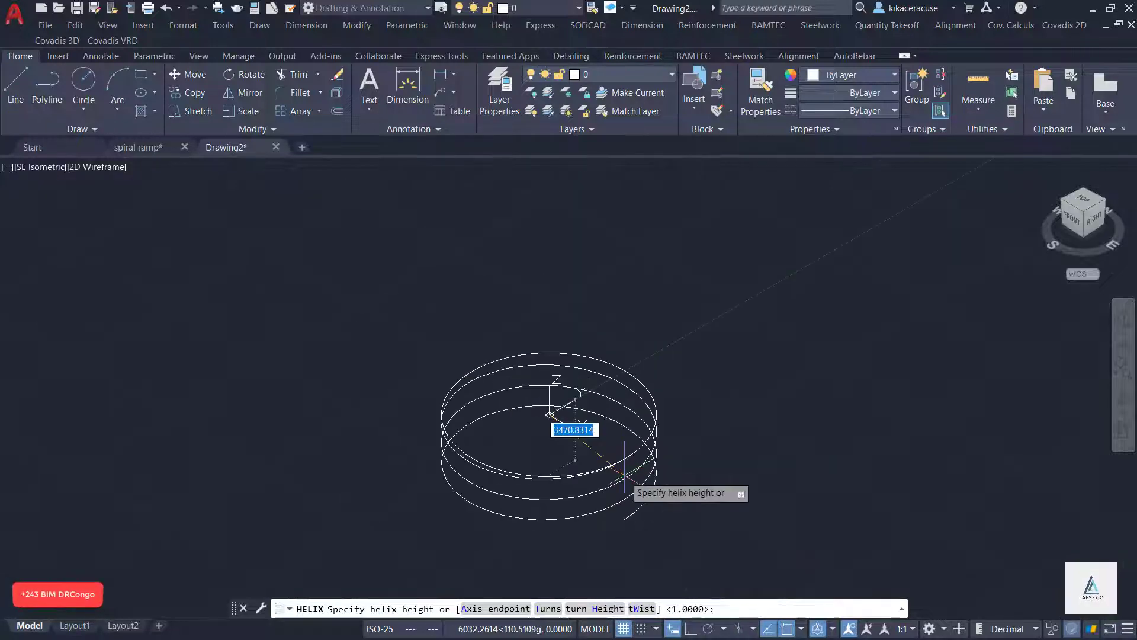
scroll(588, 584, "down", 2)
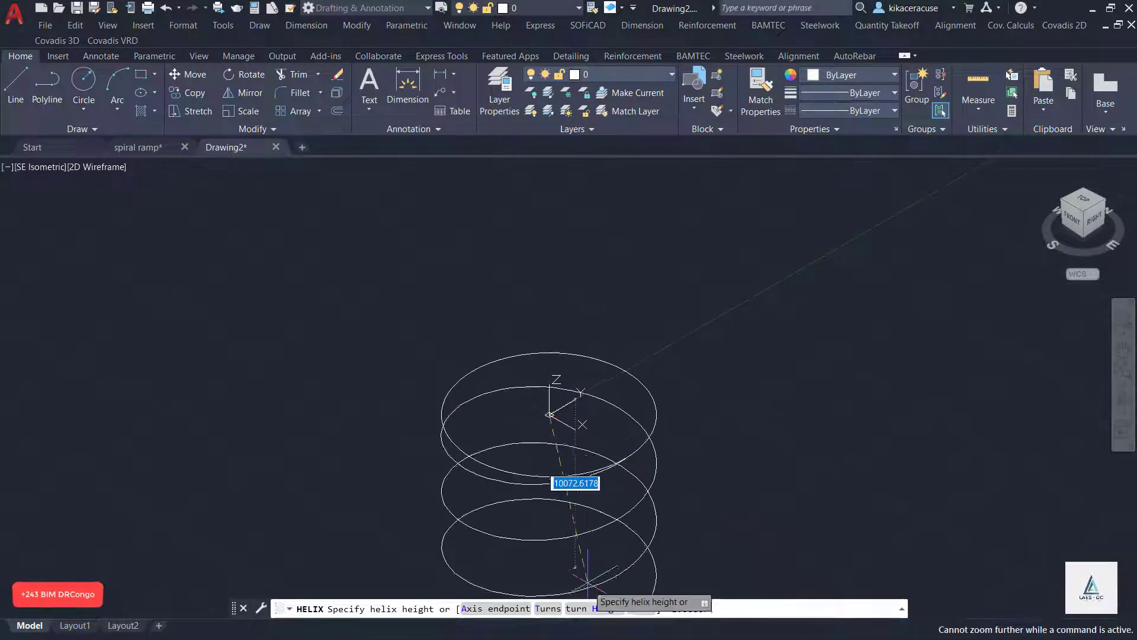
scroll(569, 442, "down", 2)
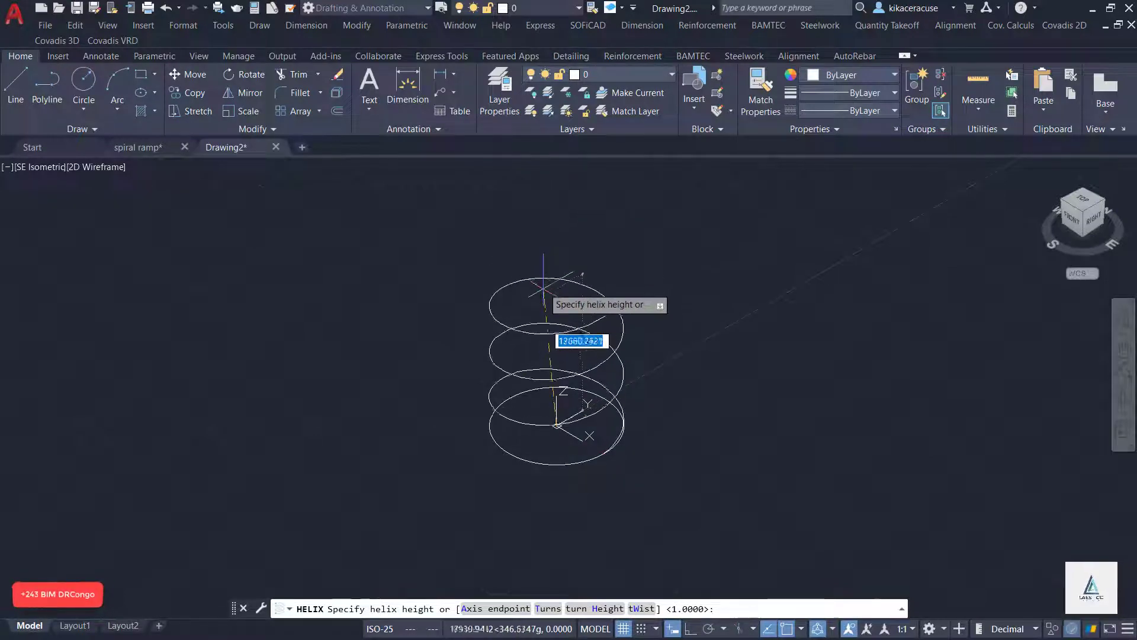
scroll(561, 326, "up", 3)
scroll(556, 320, "down", 1)
scroll(548, 311, "down", 1)
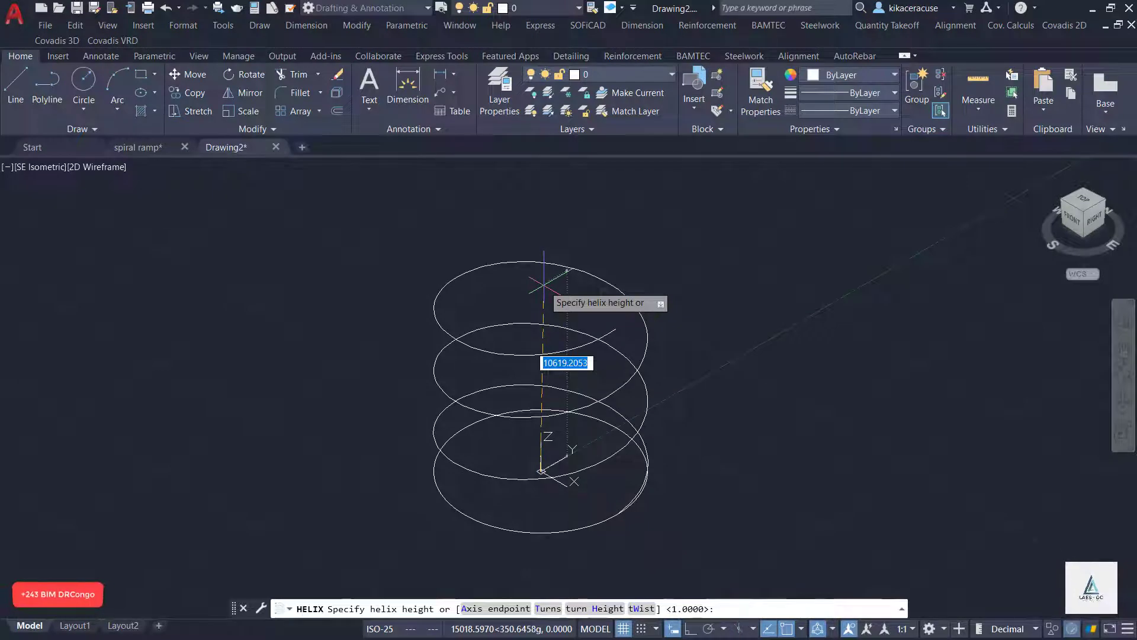
type("11000")
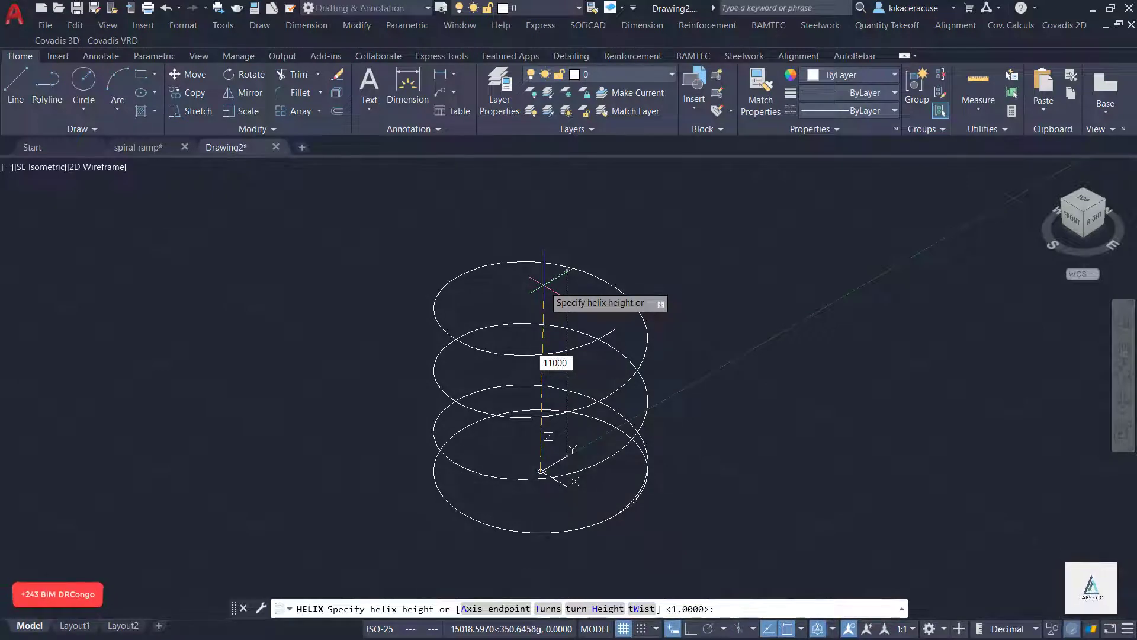
key("Return")
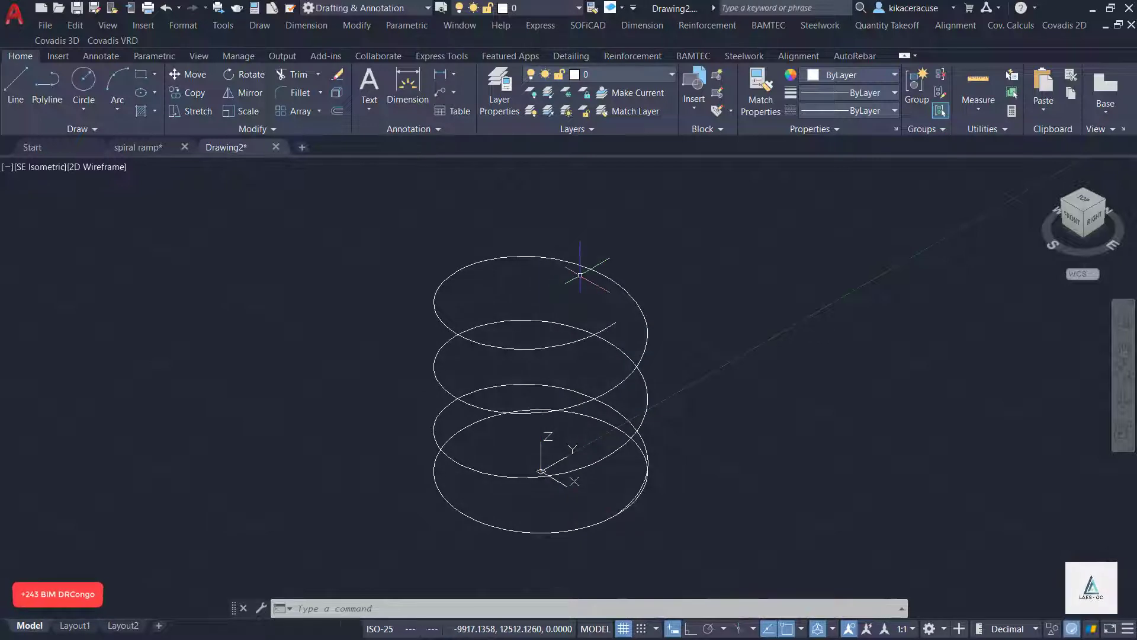
Orbit the helix to a lower, side-on viewing angle.
scroll(582, 269, "down", 2)
left_click(1130, 401)
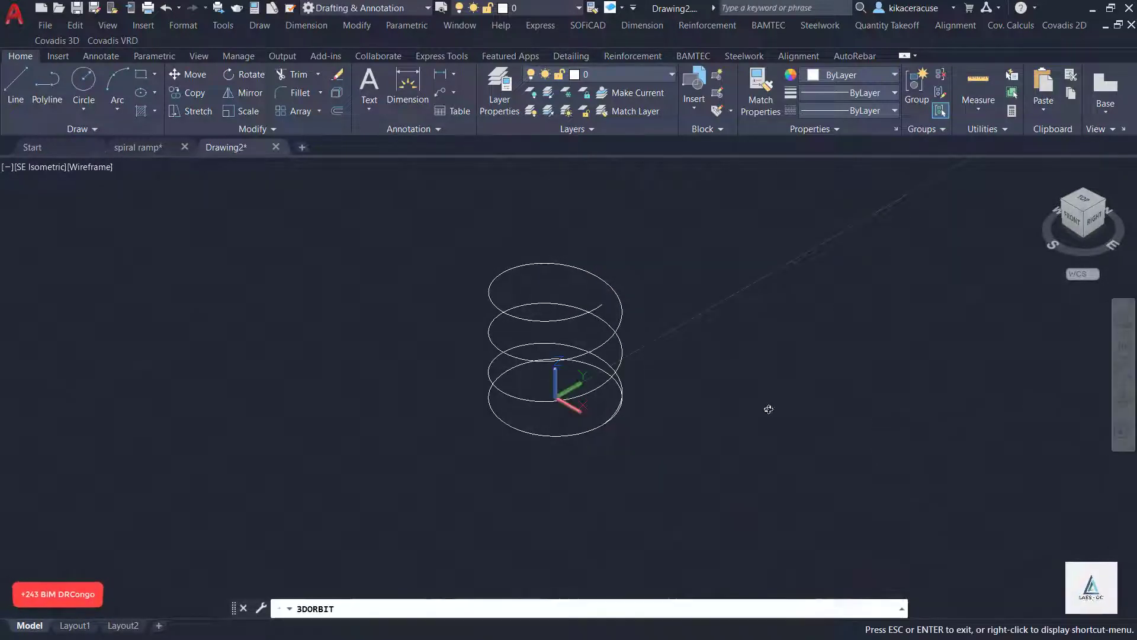
mouse_move(767, 406)
left_mouse_down()
mouse_move(539, 342)
mouse_move(665, 433)
left_mouse_up()
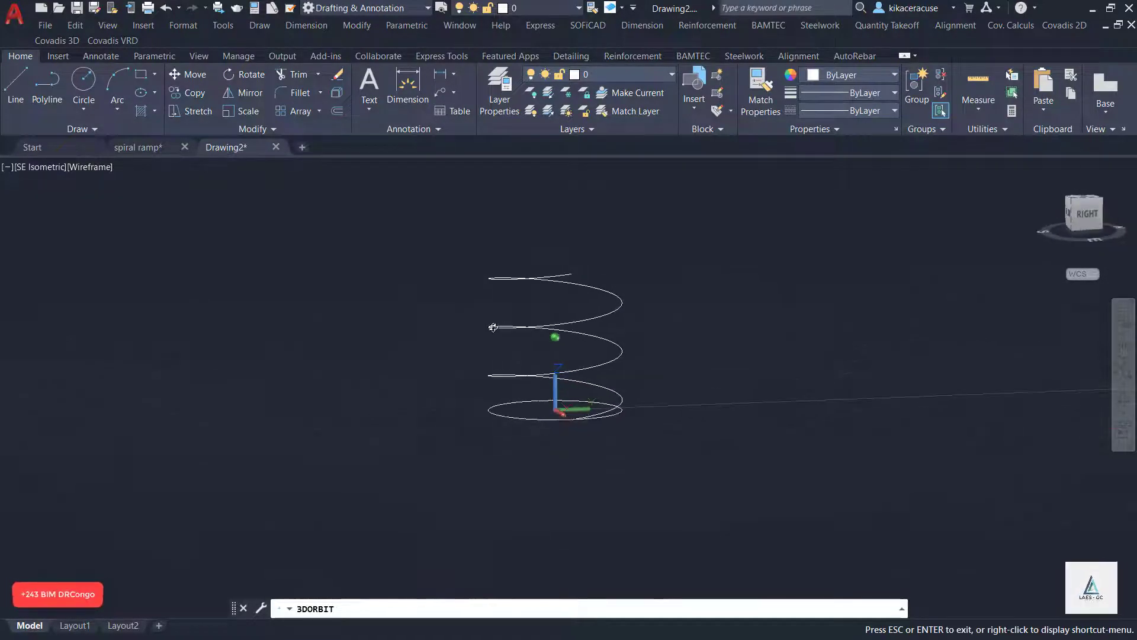
scroll(561, 418, "up", 2)
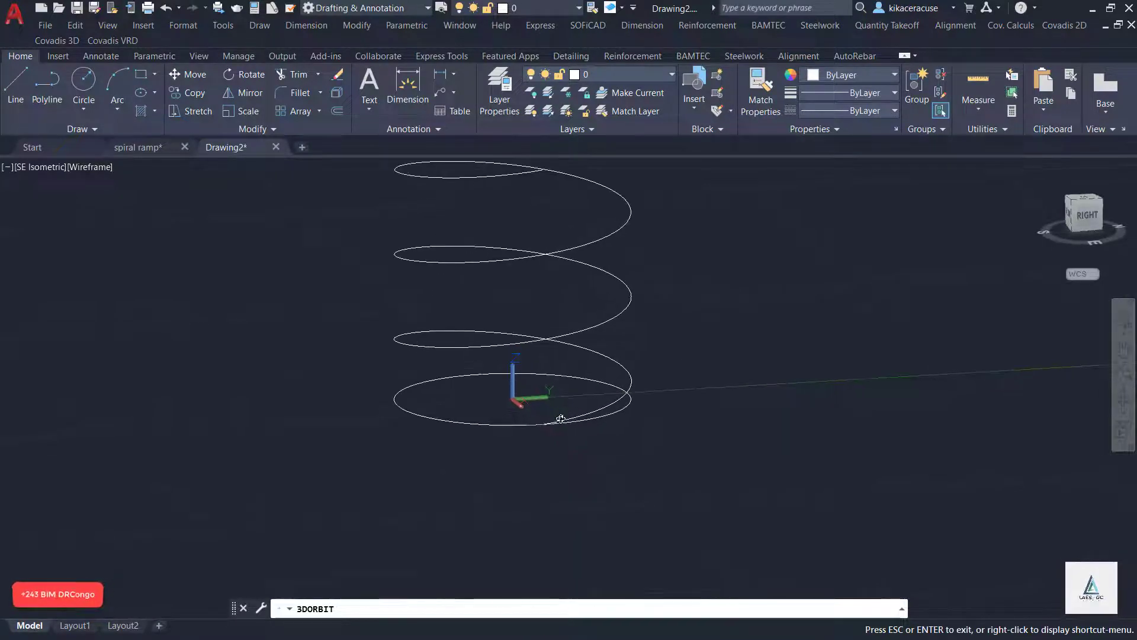
key("Escape")
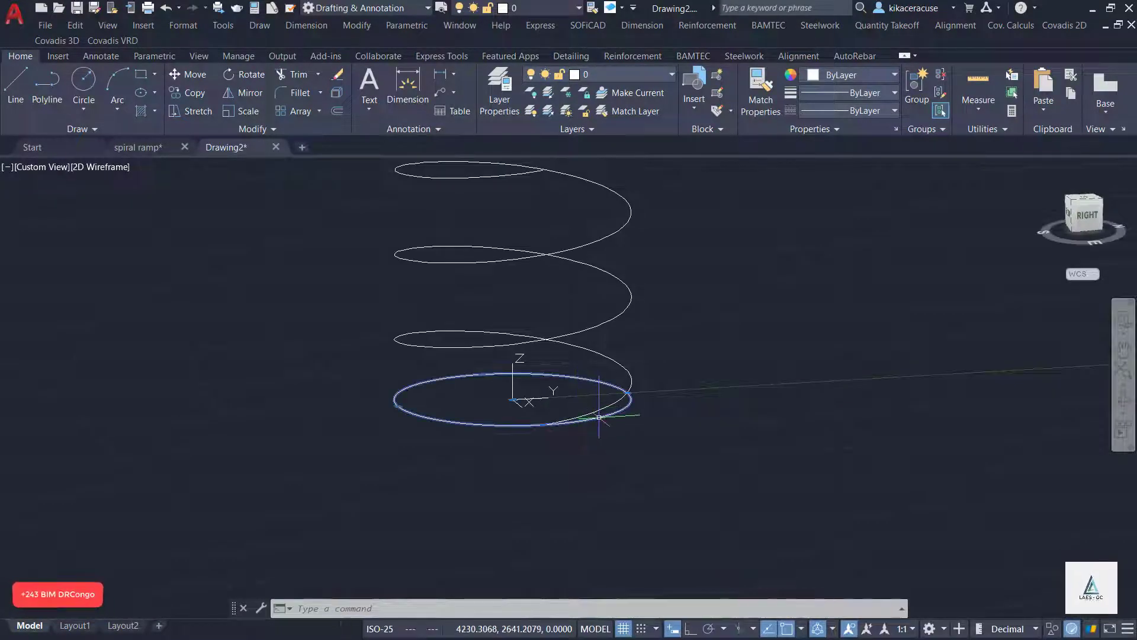
Delete the original circle at the helix base.
key("Delete")
scroll(628, 424, "down", 5)
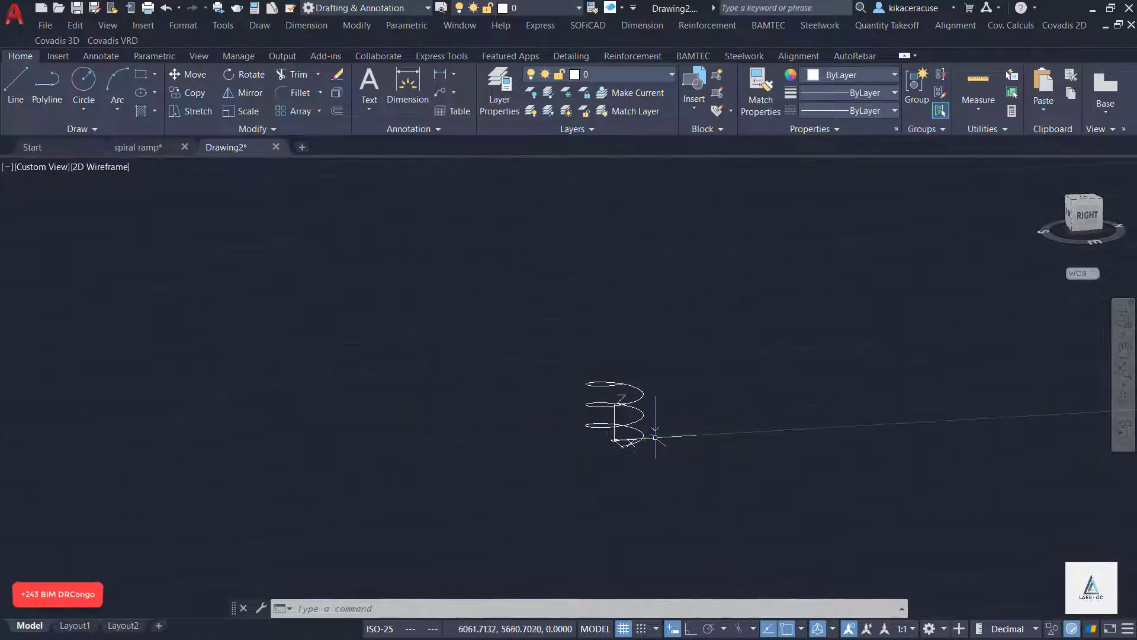
scroll(610, 450, "up", 5)
scroll(604, 480, "up", 4)
type("V")
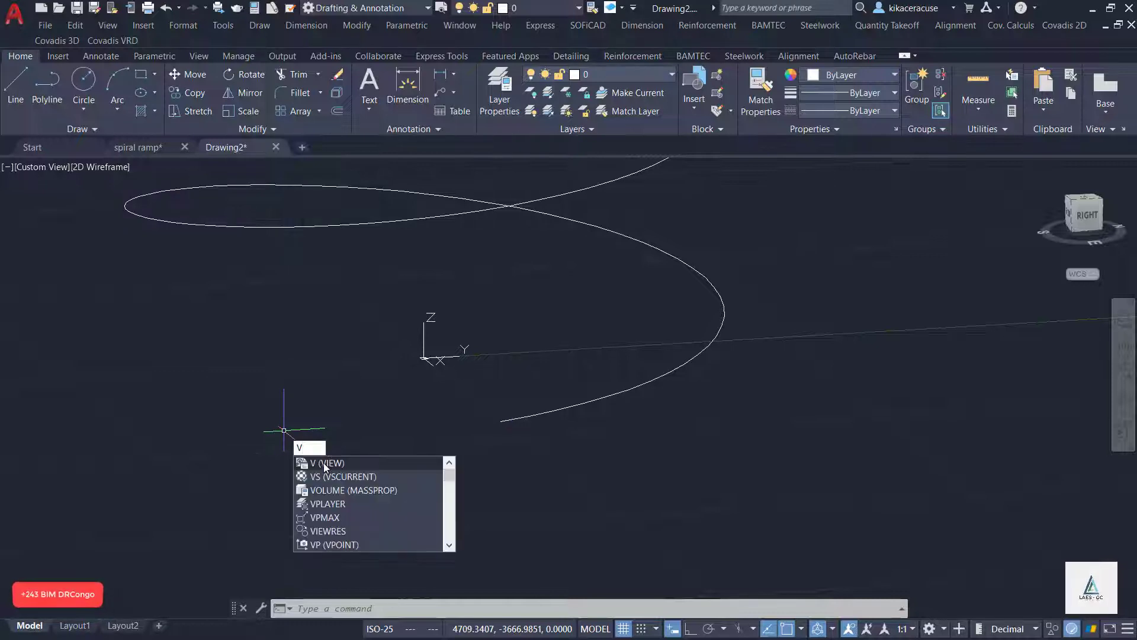
Make Front the current preset view and zoom in on the helix's lower end.
left_click(323, 463)
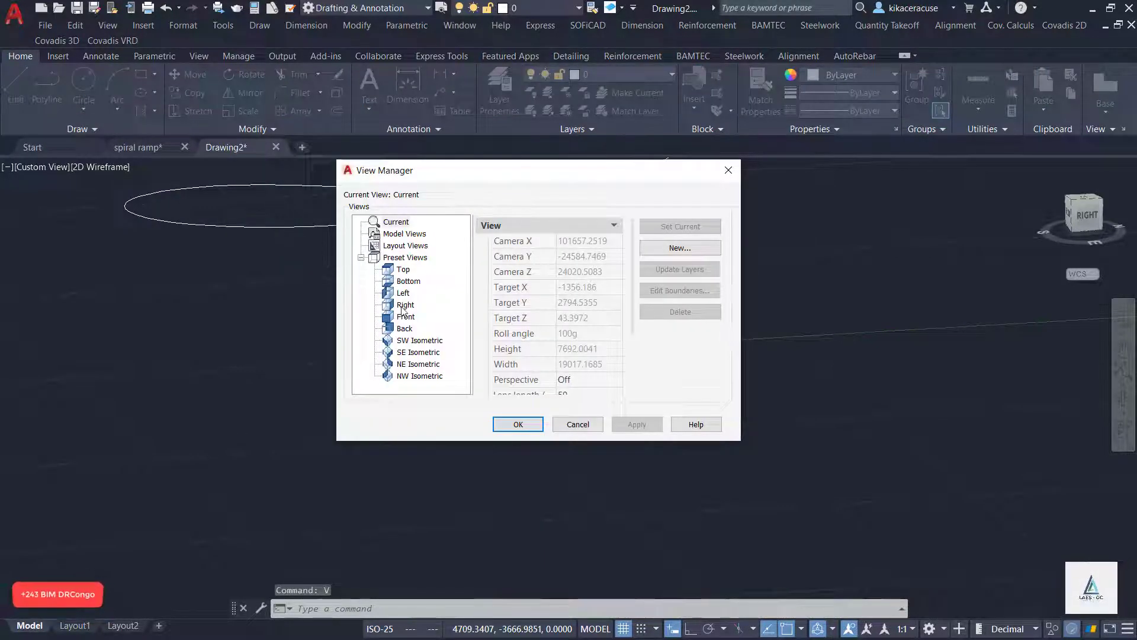
left_click(406, 317)
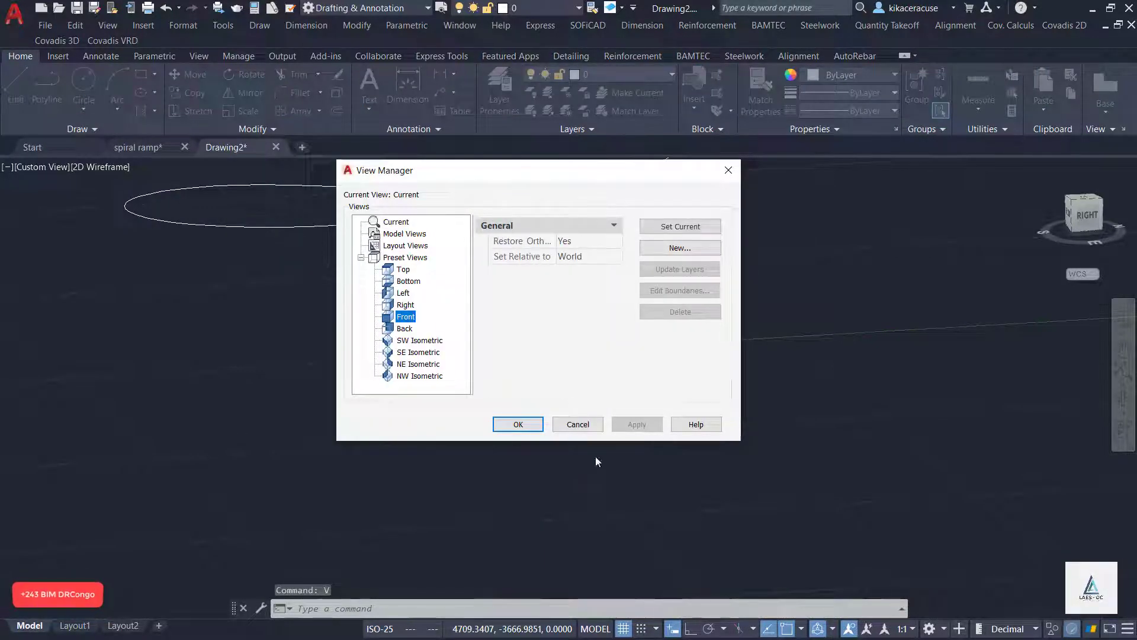
left_click(680, 226)
left_click(638, 424)
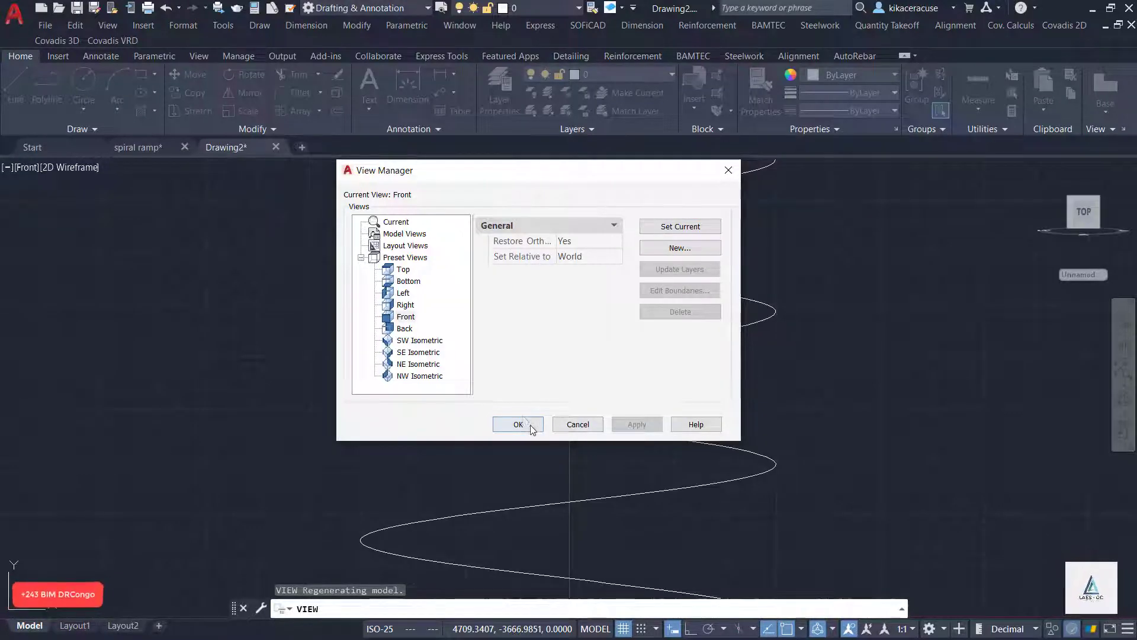
left_click(530, 425)
scroll(548, 432, "up", 8)
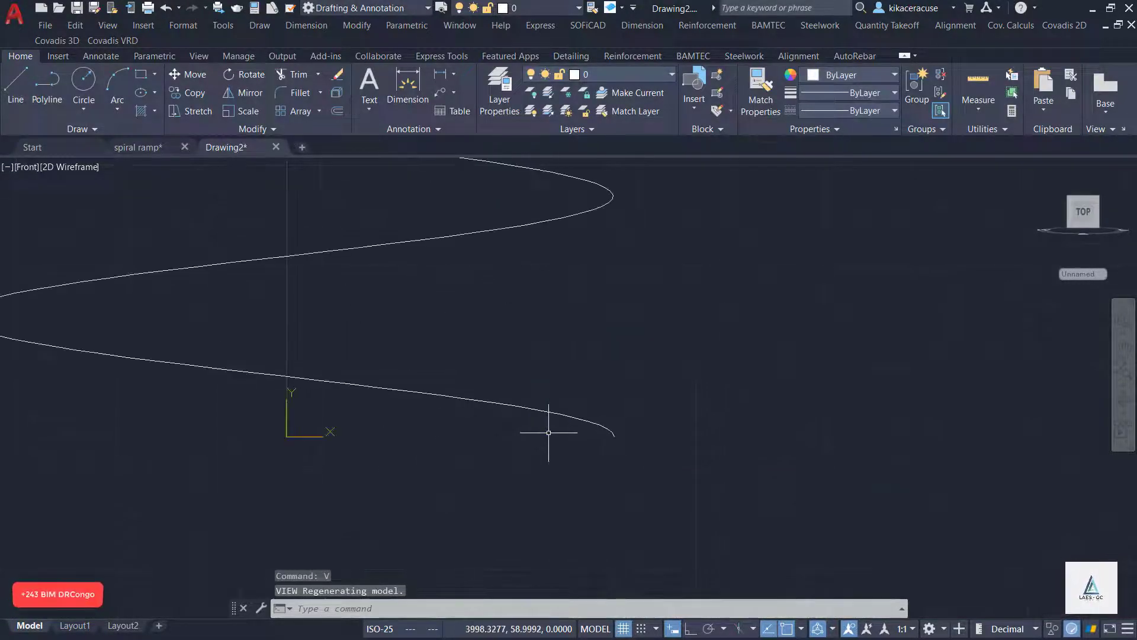
scroll(667, 438, "up", 3)
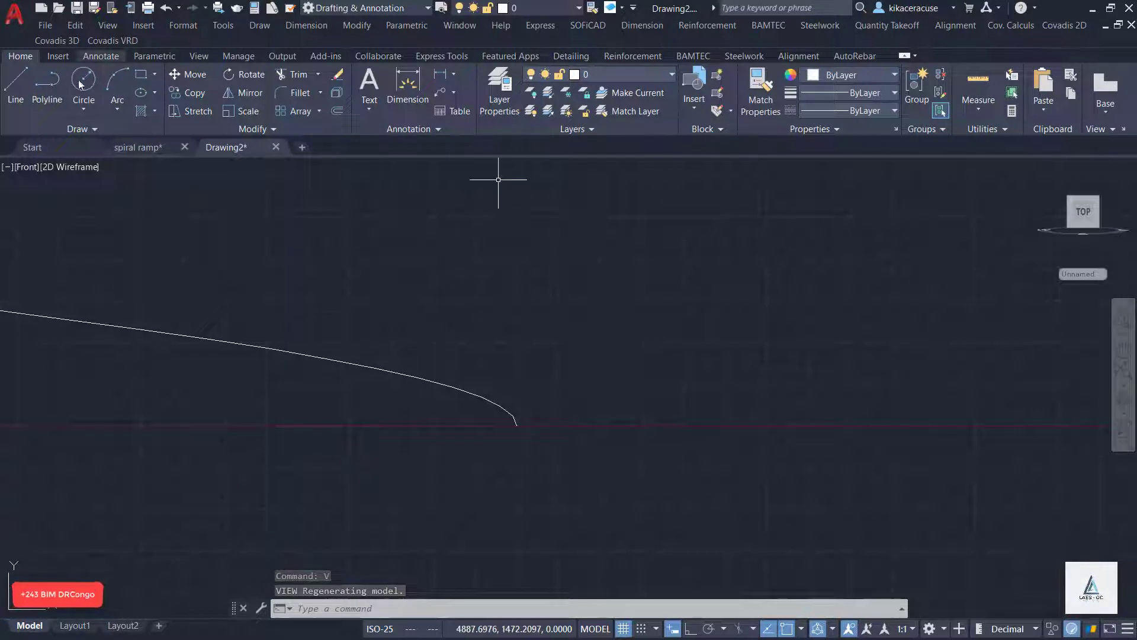
Draw a thin horizontal rectangle from the helix's lower endpoint out to the right.
left_click(141, 74)
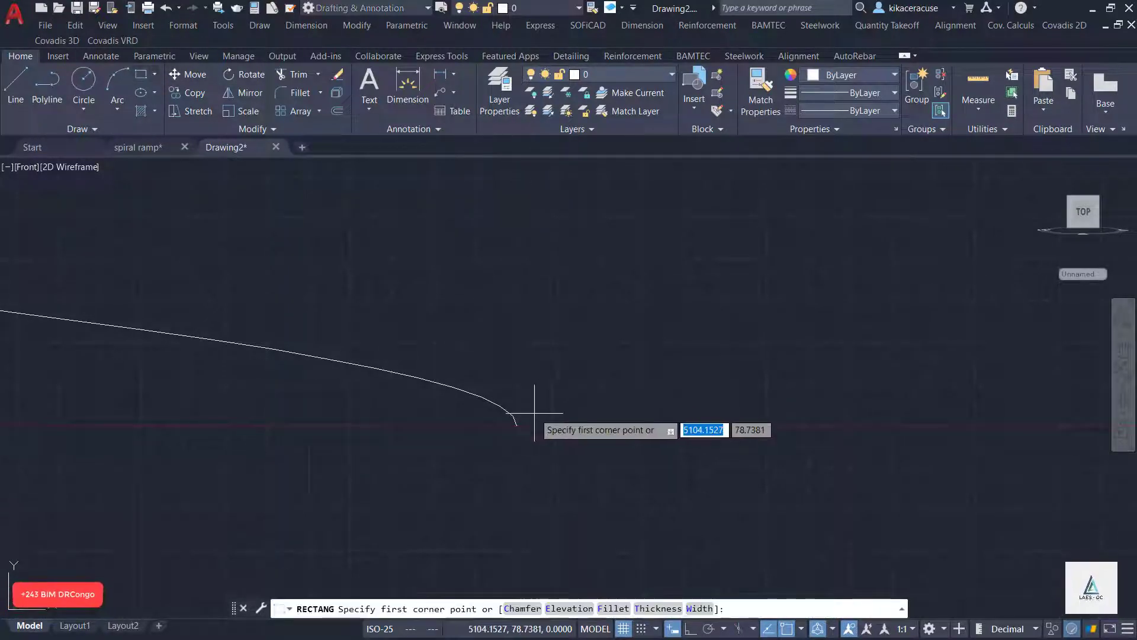
left_click(517, 425)
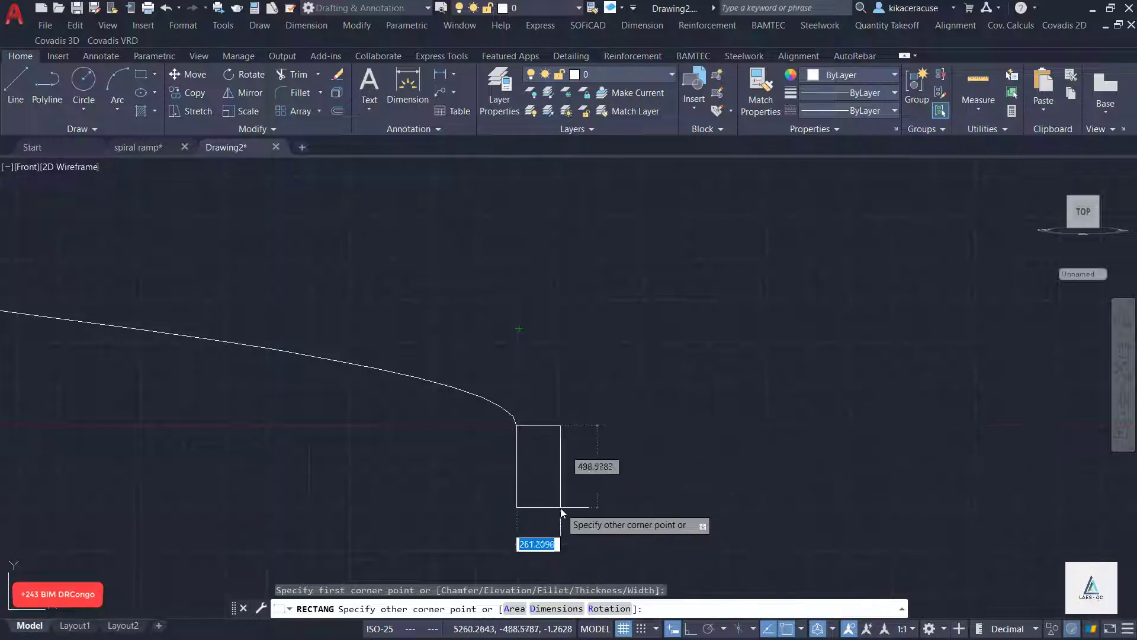
scroll(562, 508, "down", 2)
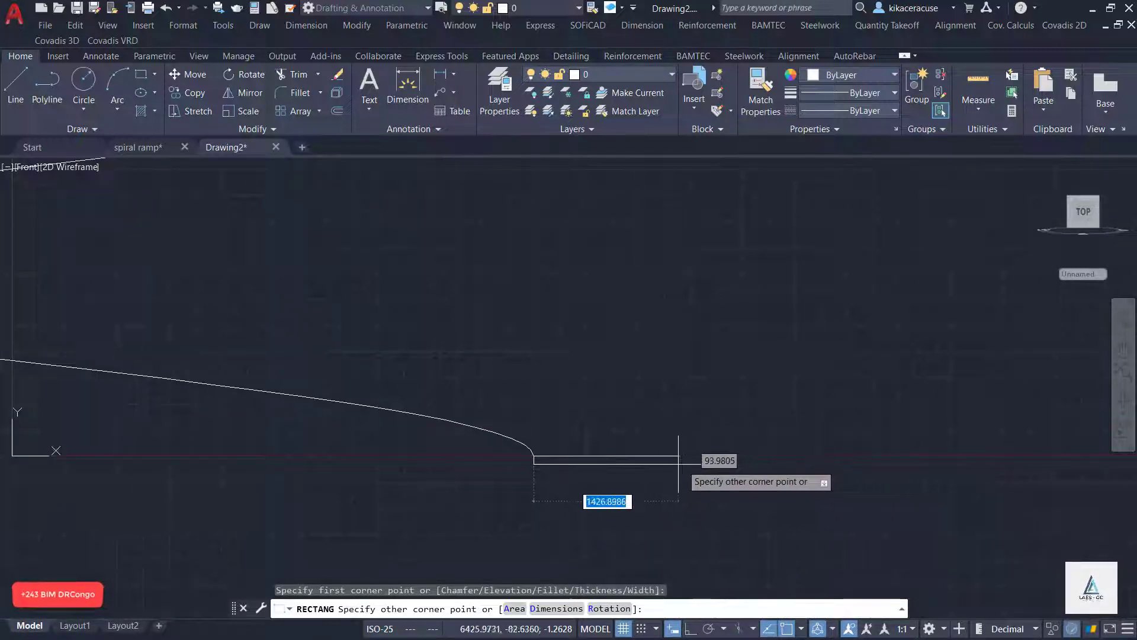
scroll(521, 450, "up", 4)
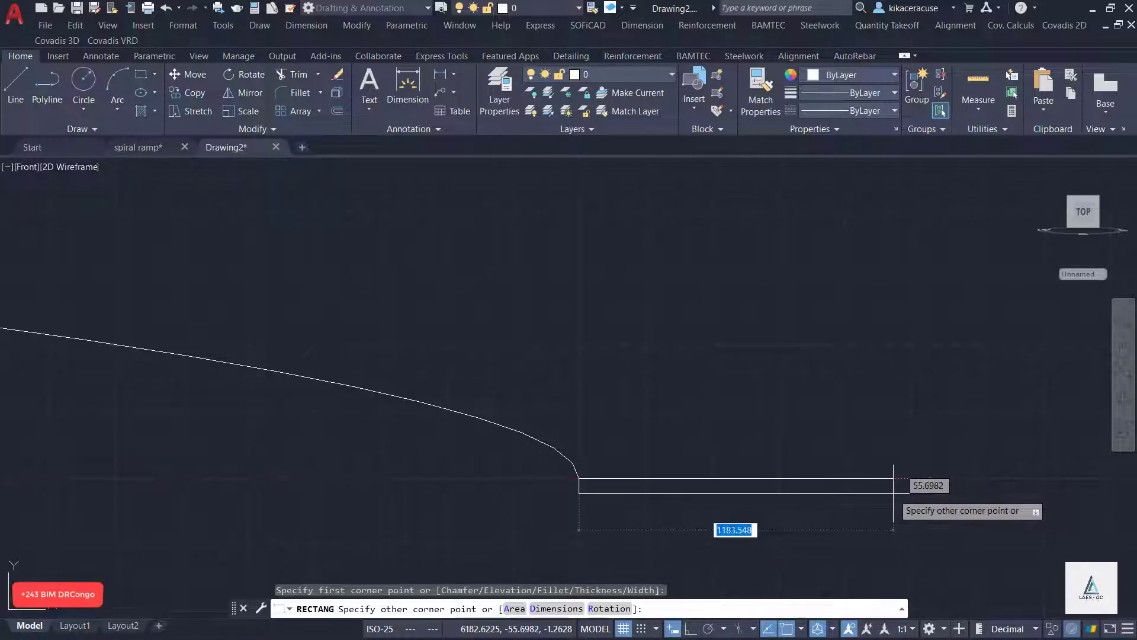
left_click(908, 493)
scroll(522, 450, "down", 2)
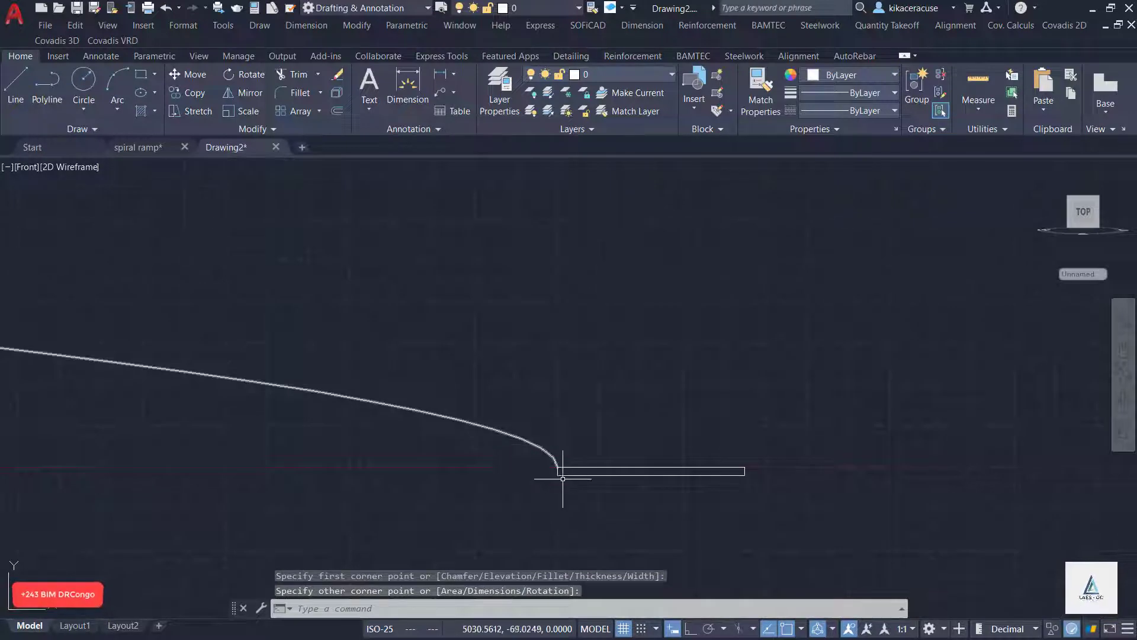
scroll(509, 456, "up", 3)
scroll(468, 456, "down", 5)
scroll(536, 459, "up", 10)
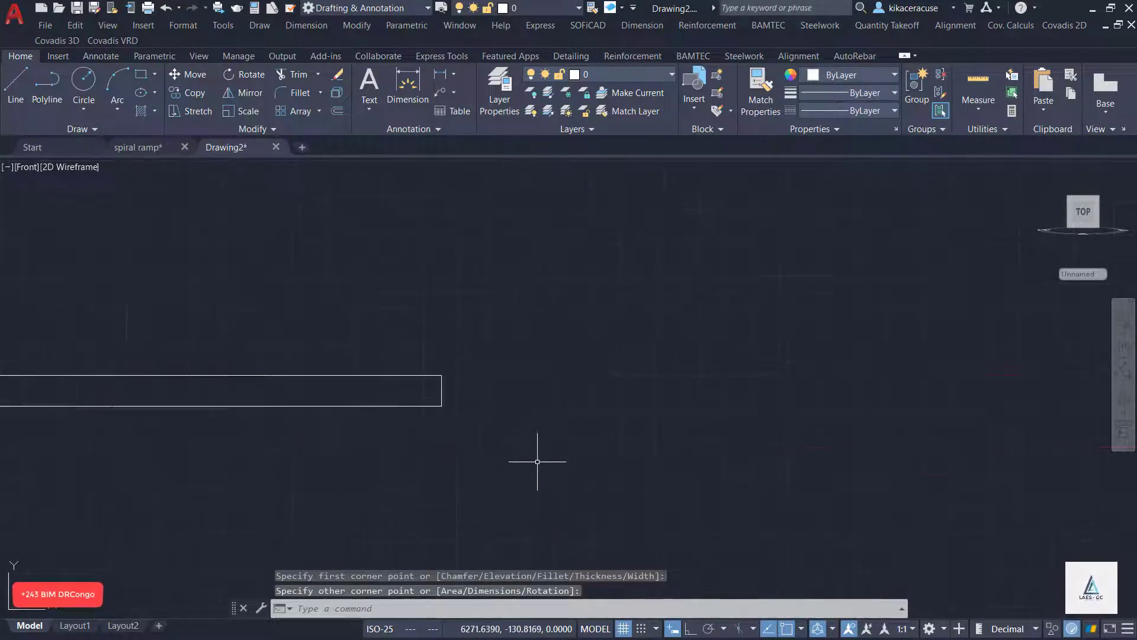
Stretch the rectangle's right edge horizontally with Ortho on to lengthen the base slab.
left_click(444, 390)
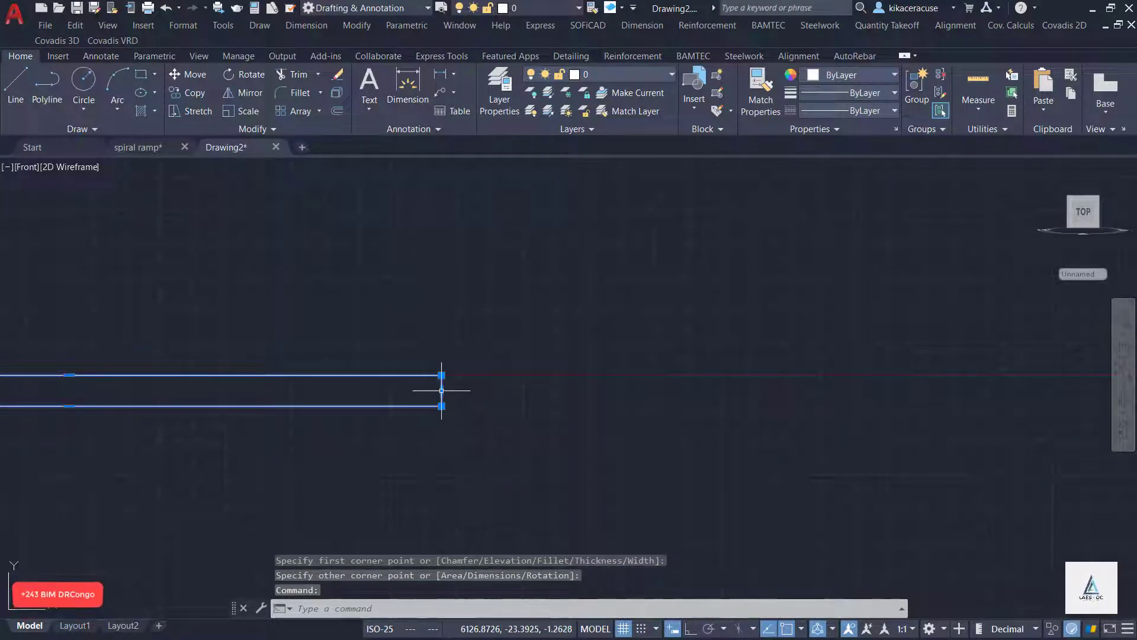
left_click(442, 390)
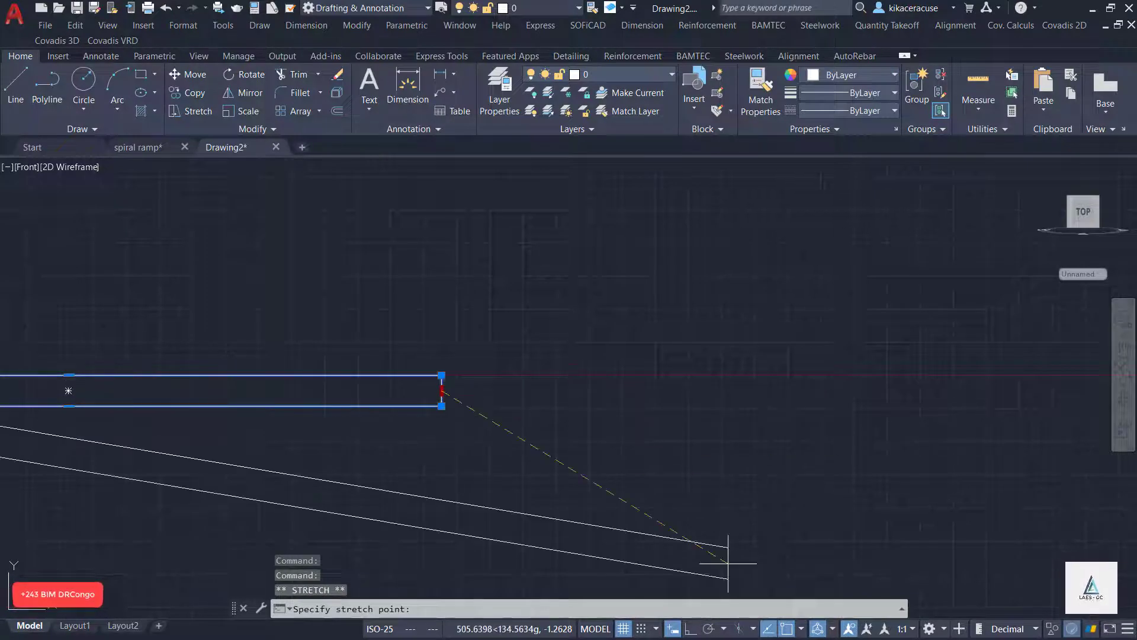
key("F8")
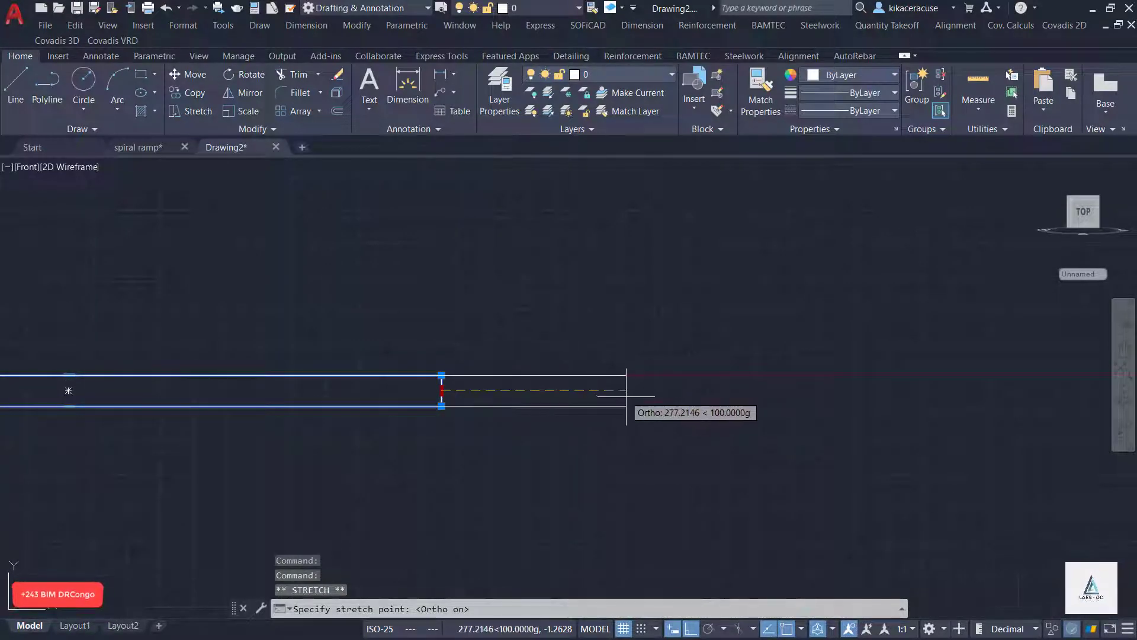
left_click(626, 396)
scroll(681, 457, "down", 7)
scroll(614, 452, "up", 6)
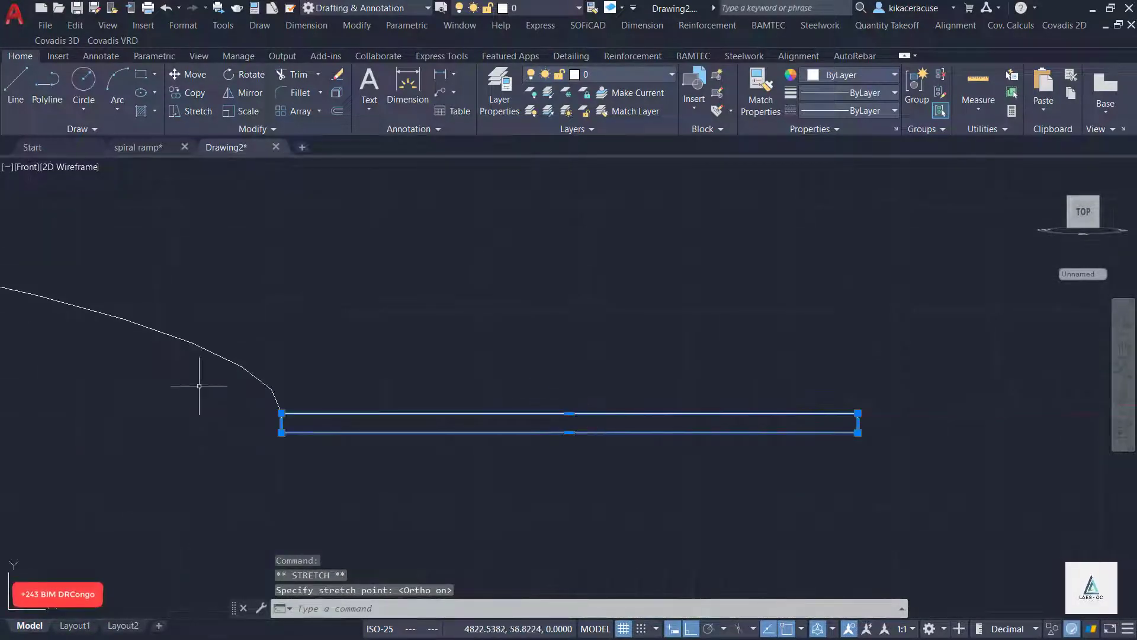
left_click(137, 74)
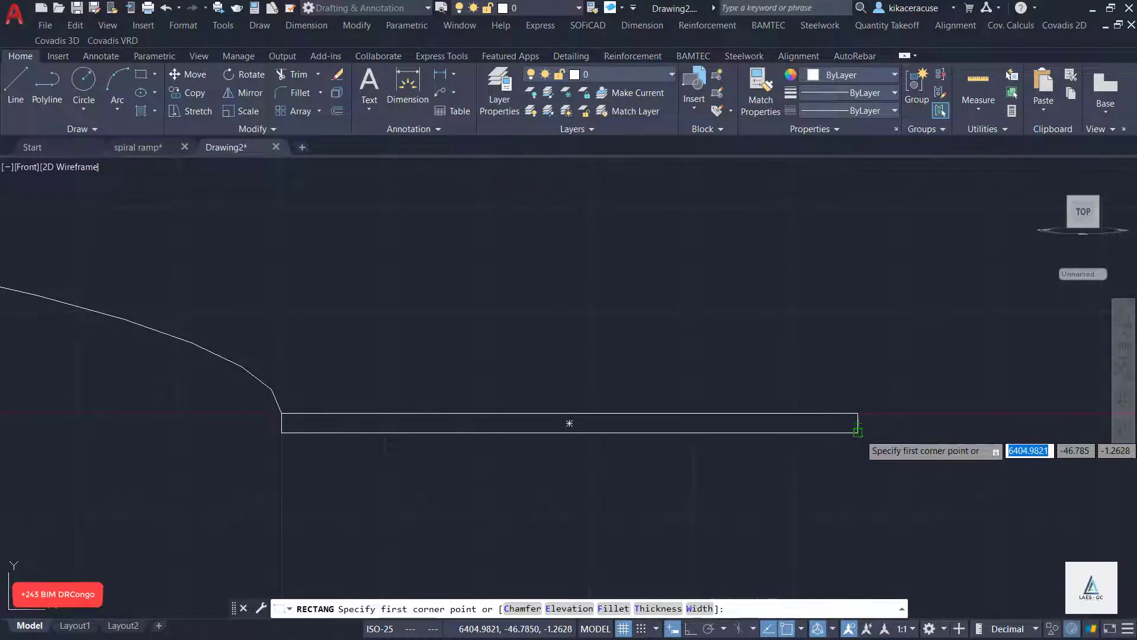
Draw a narrow wall rectangle from the base's lower-right corner and raise its top edge.
left_click(857, 432)
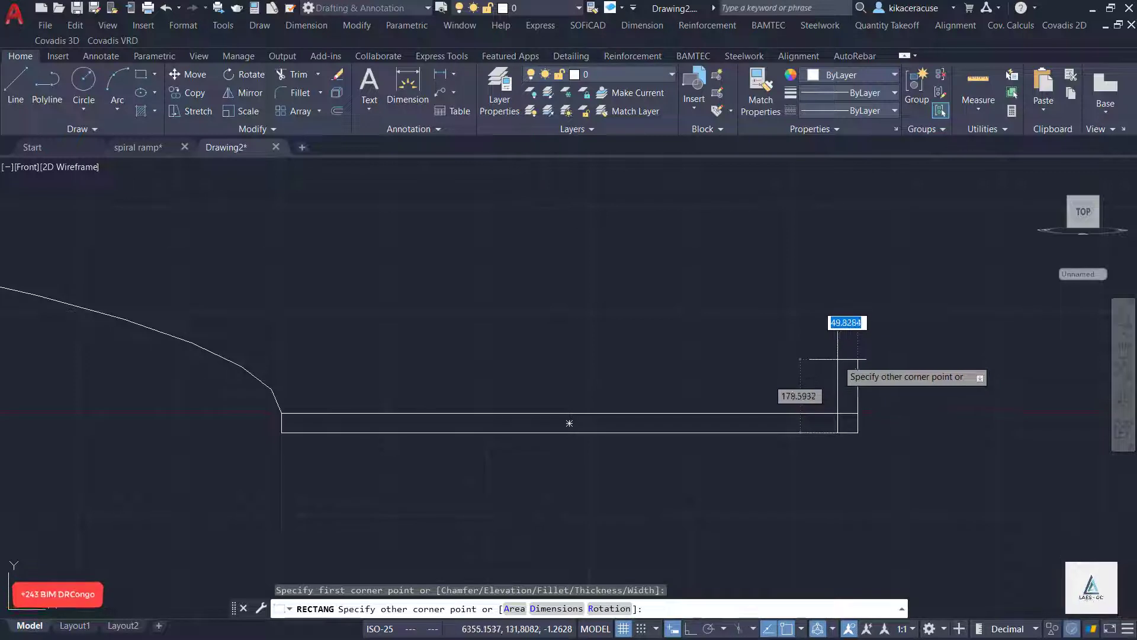
left_click(839, 347)
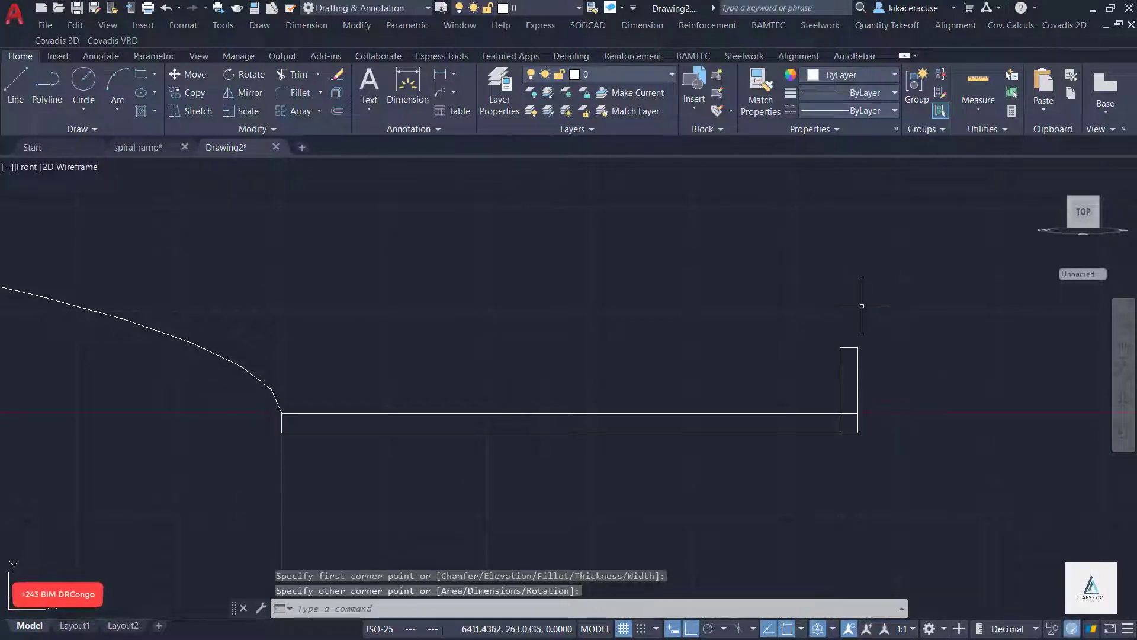
scroll(861, 306, "up", 5)
left_click(793, 467)
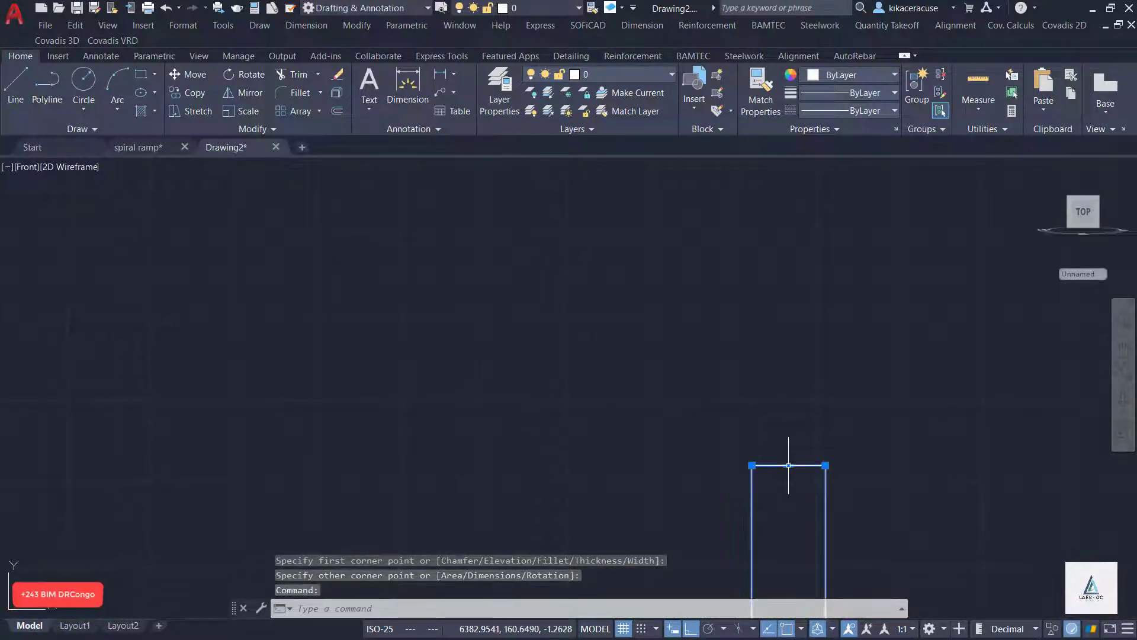
left_click(801, 400)
scroll(737, 198, "down", 5)
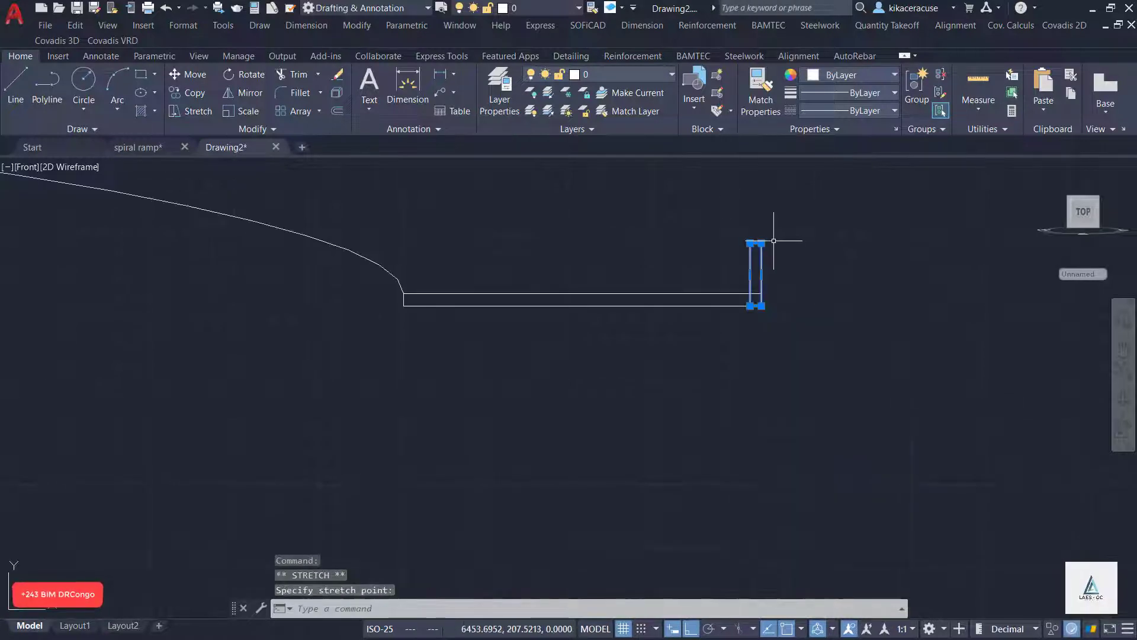
scroll(775, 245, "up", 4)
Select the right-hand wall rectangle and start mirroring it with MI.
left_click_drag(788, 379, 598, 273)
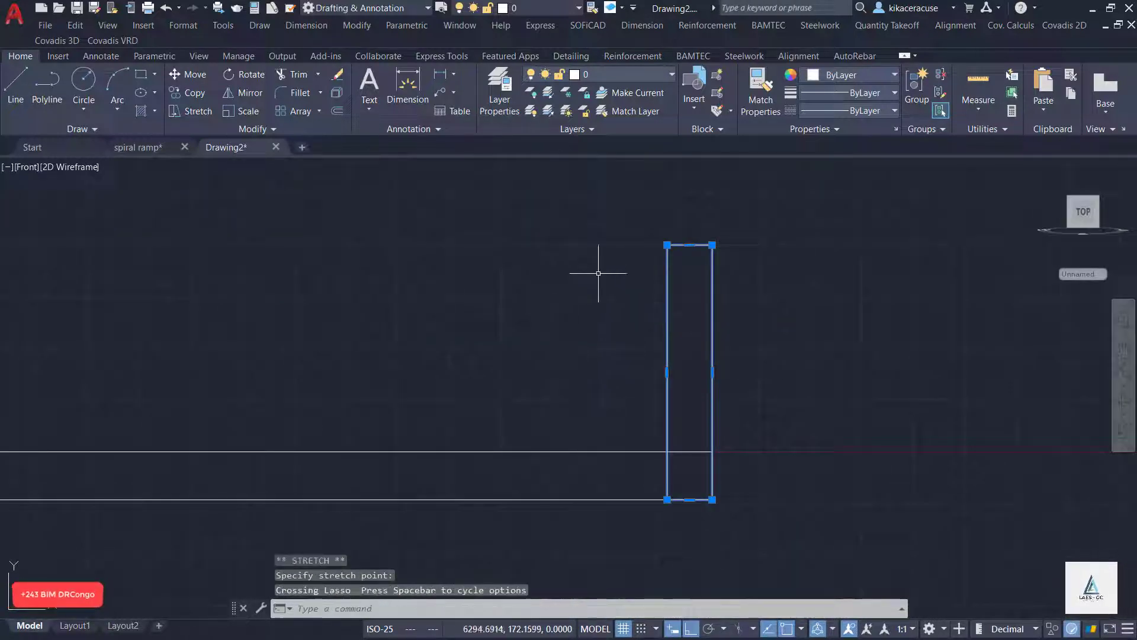
scroll(780, 353, "down", 5)
scroll(464, 475, "up", 2)
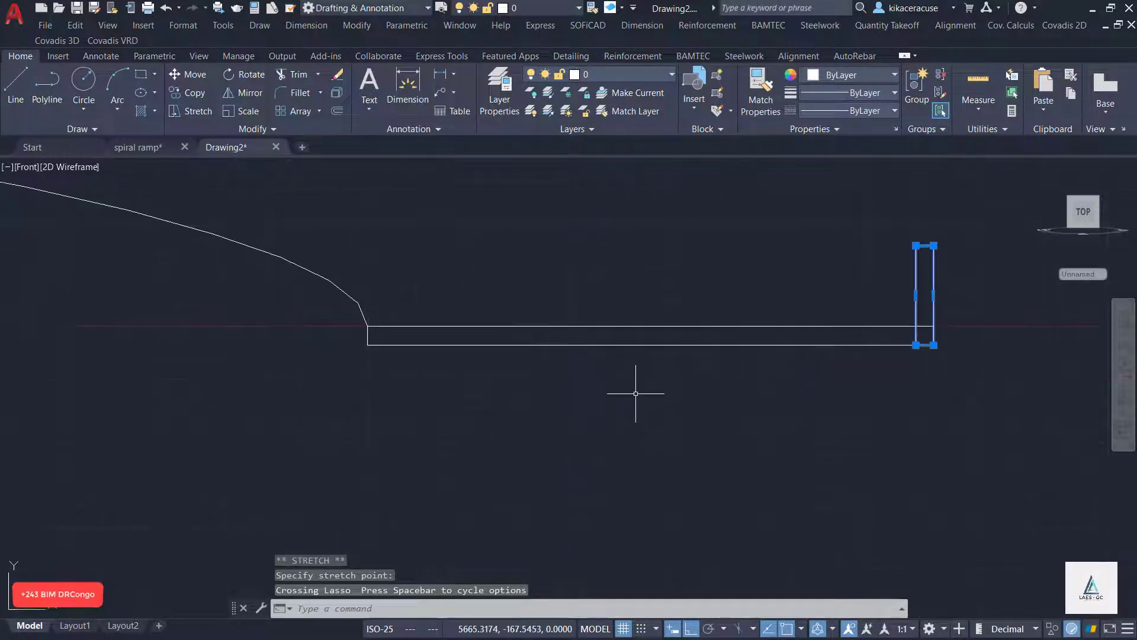
key("Escape")
type("mi")
key("Return")
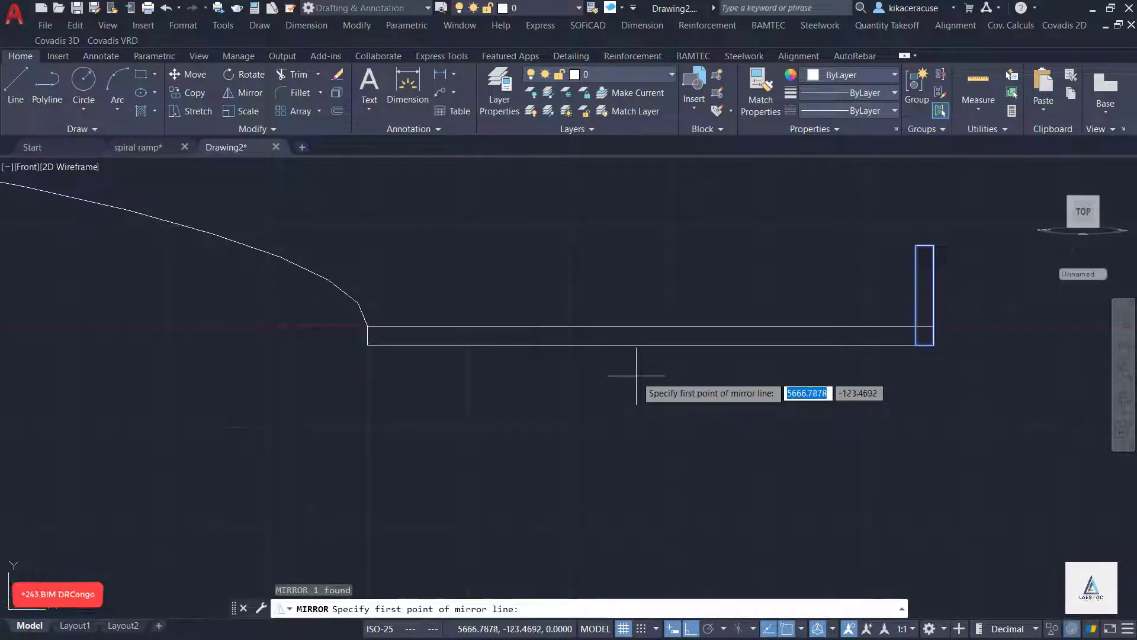
Mirror the right wall about a vertical axis through the base midpoint, keeping the original.
left_click(651, 327)
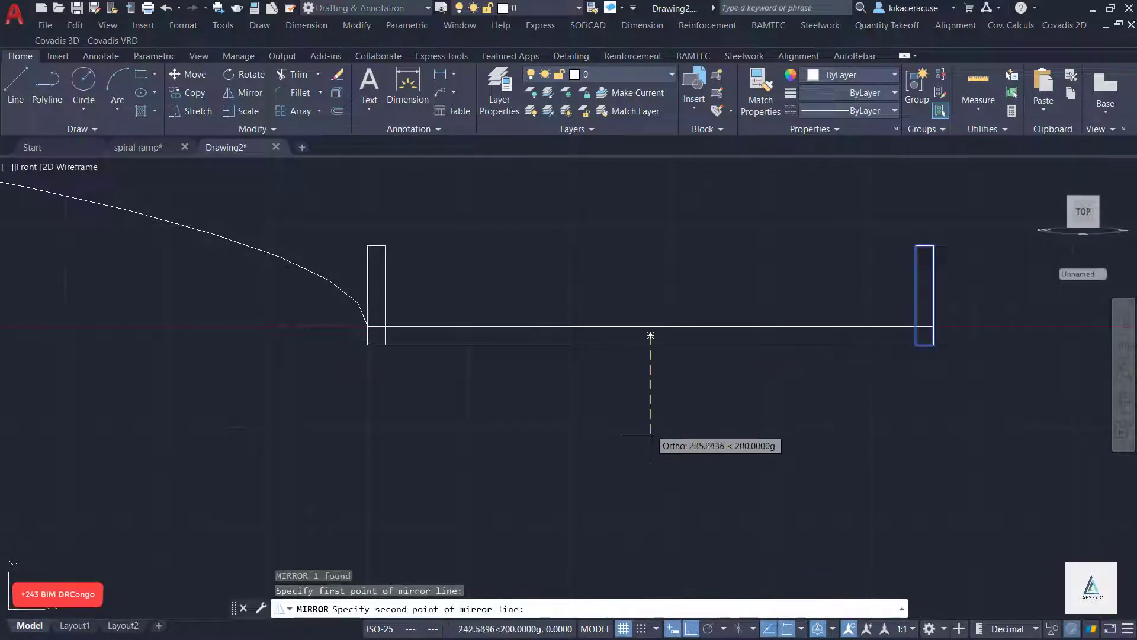
left_click(652, 437)
scroll(433, 364, "up", 3)
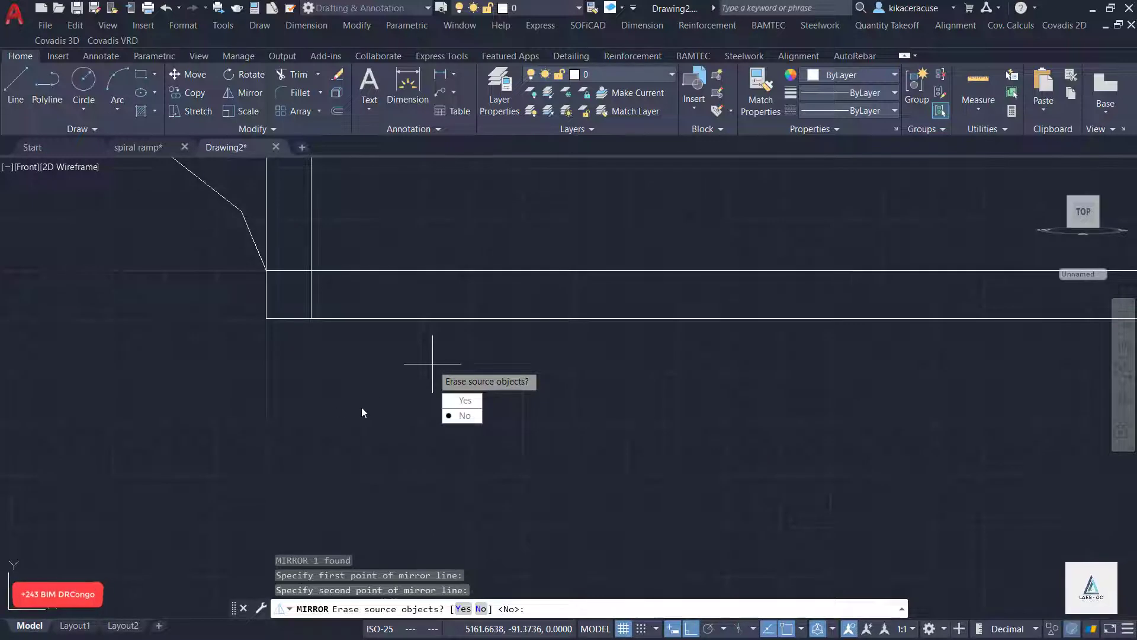
left_click(473, 416)
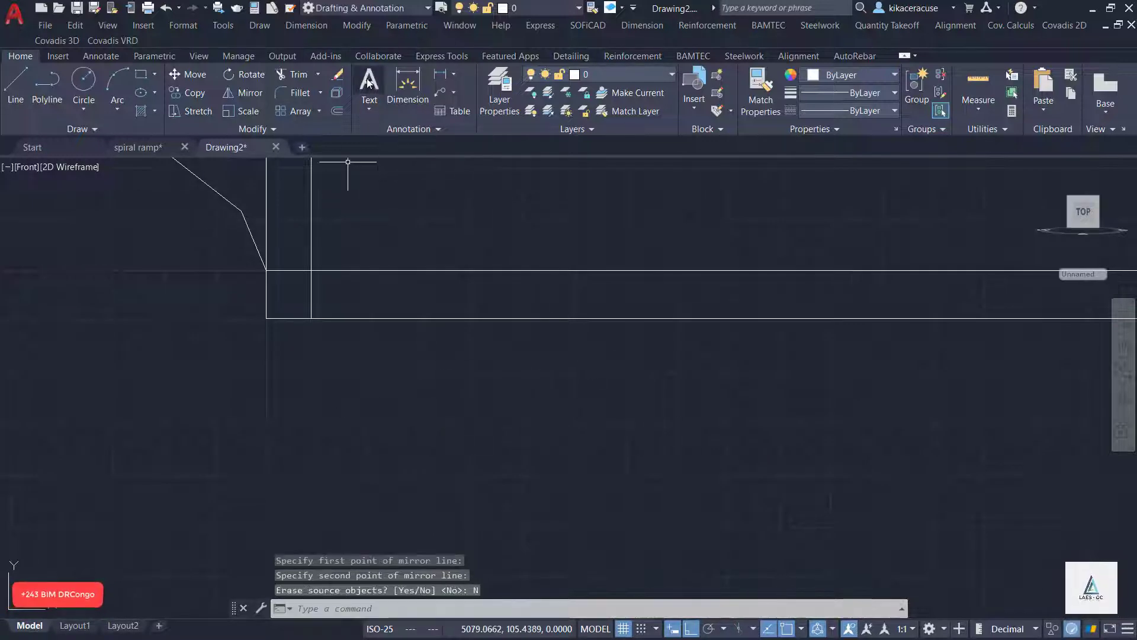
Cancel an unneeded erase and clear a stray selection of the left wall.
left_click(336, 78)
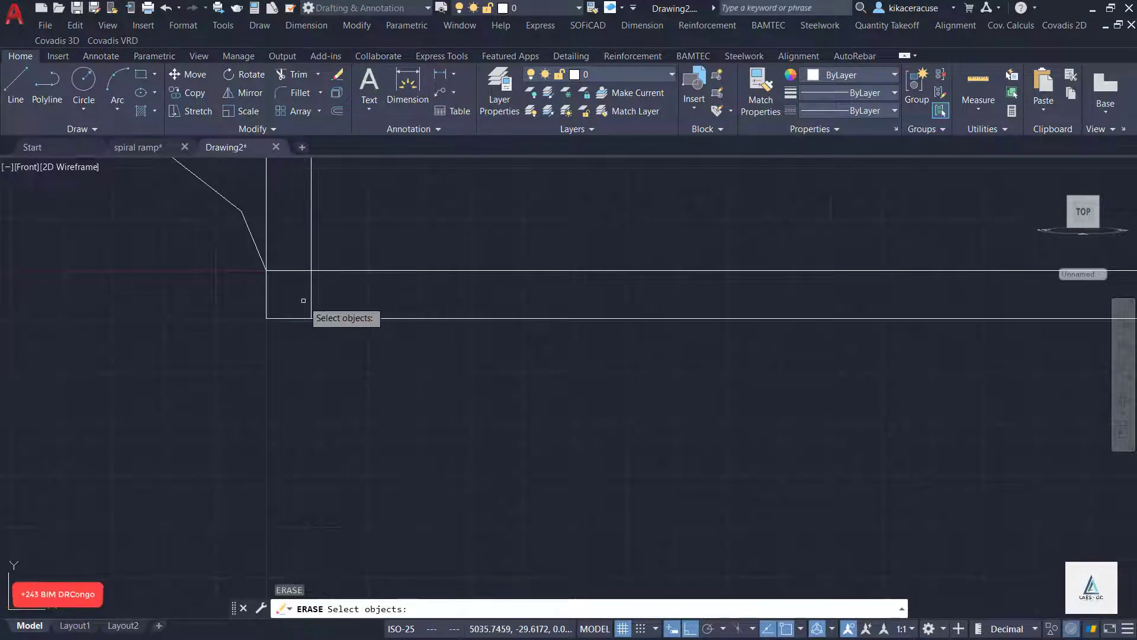
scroll(362, 391, "down", 2)
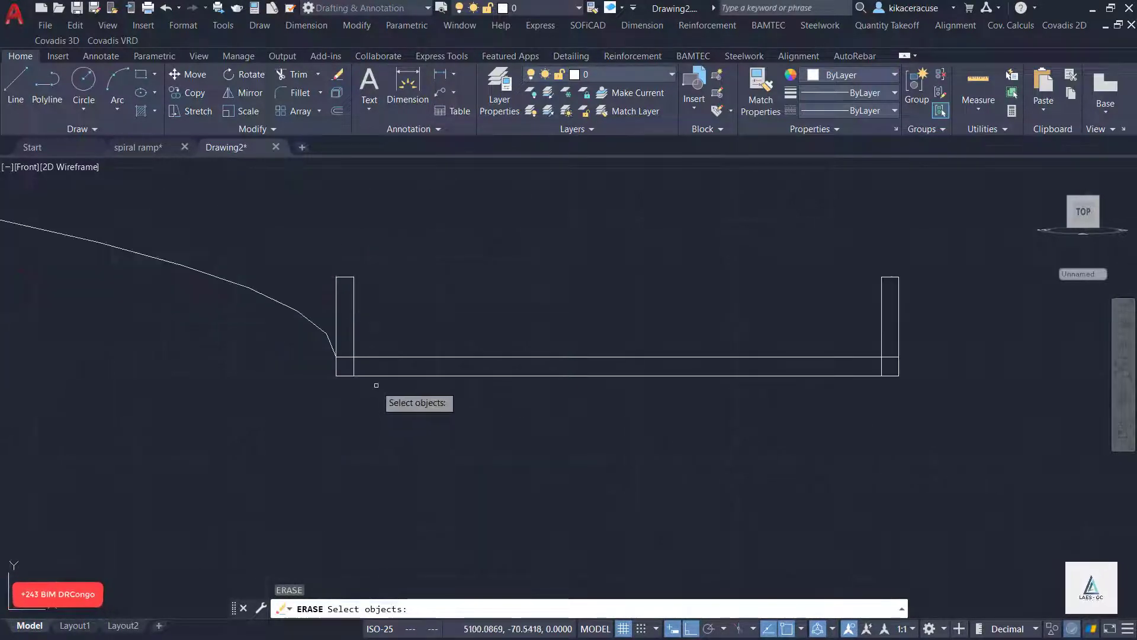
scroll(373, 380, "up", 2)
key("Escape")
key("Escape")
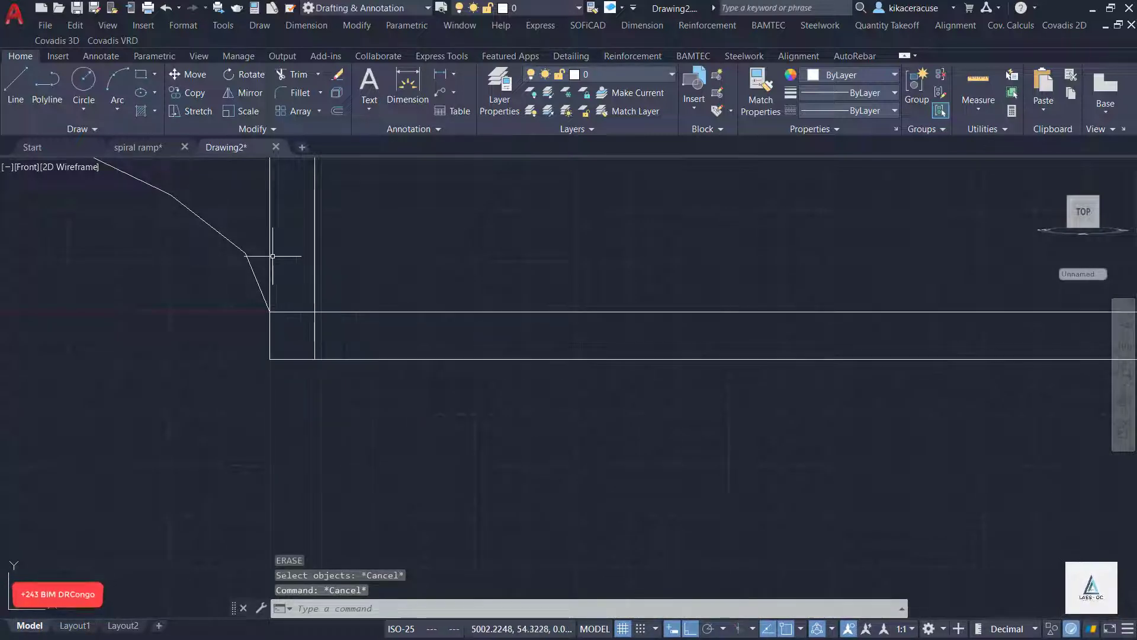
left_click(270, 266)
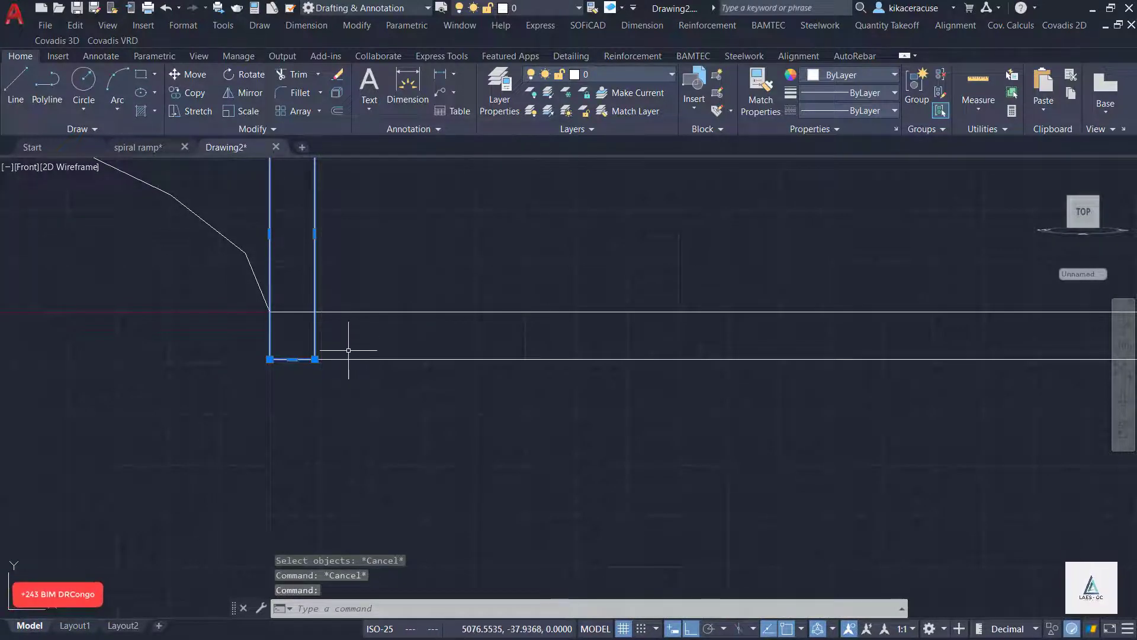
key("Escape")
scroll(308, 308, "up", 2)
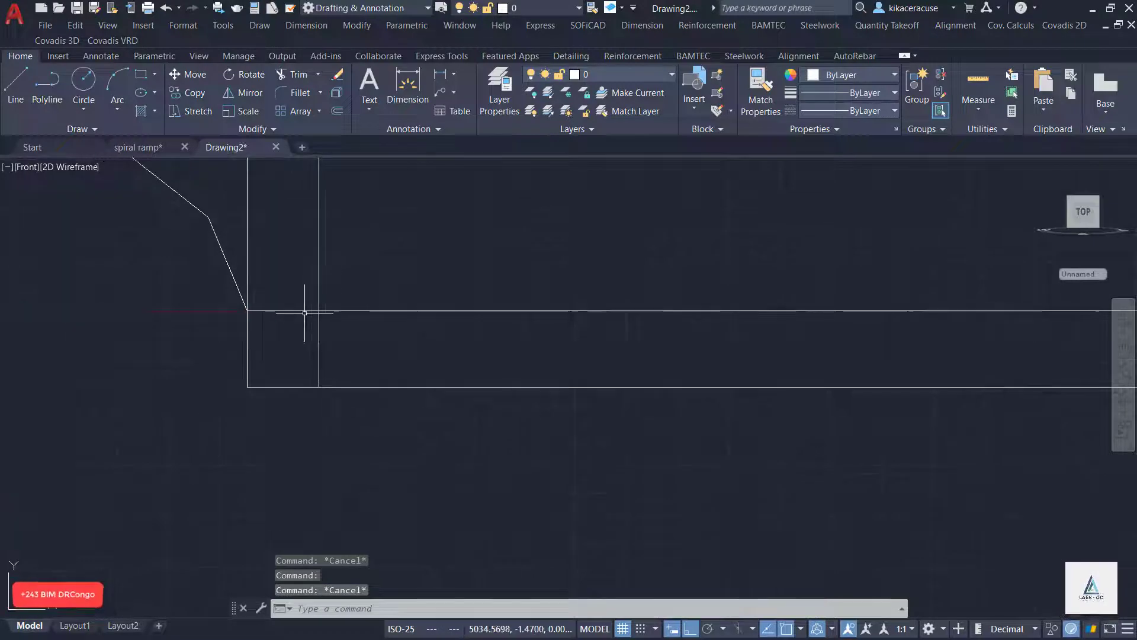
scroll(296, 302, "up", 2)
scroll(261, 419, "down", 4)
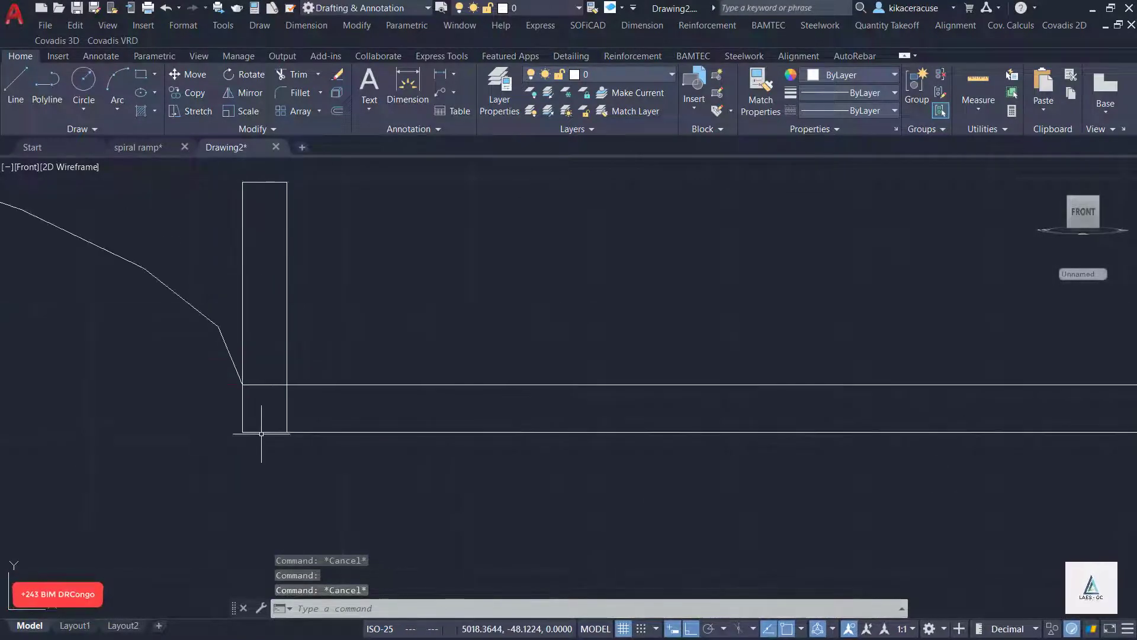
scroll(294, 381, "up", 4)
Fence-trim the overlapping line ends along the base of the U-profile.
left_click(319, 74)
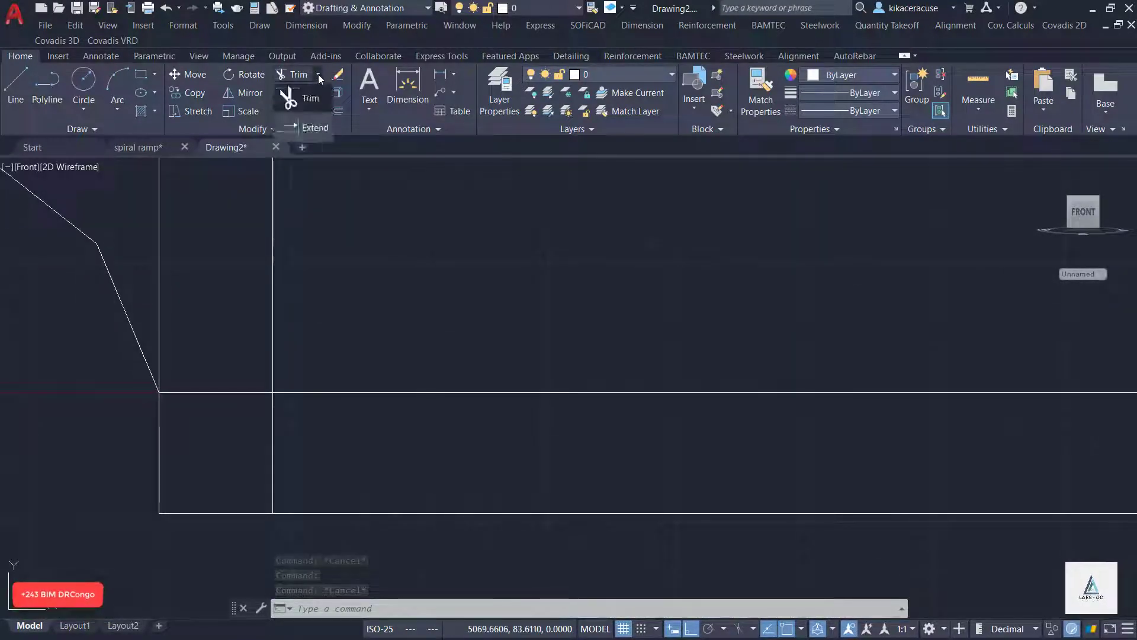
left_click(311, 102)
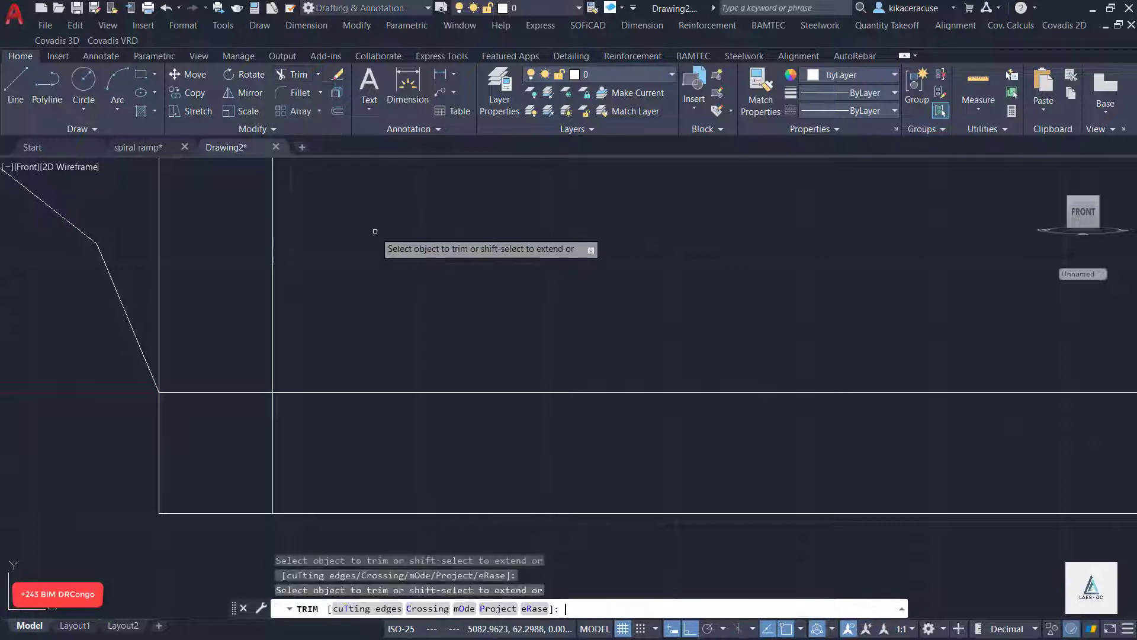
left_click(448, 442)
key("Return")
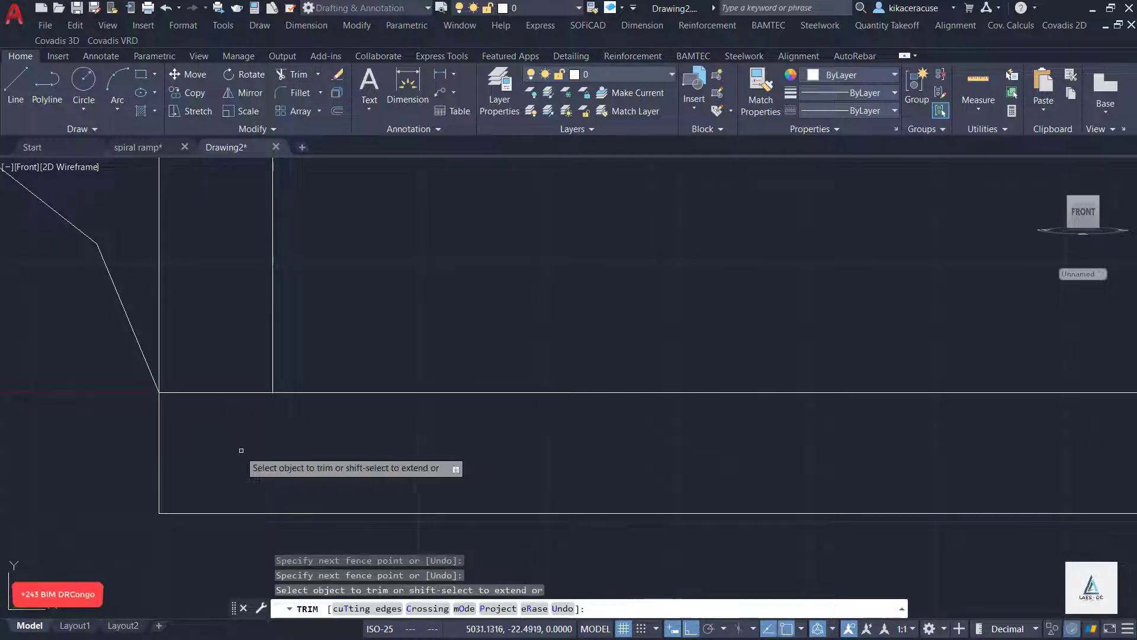
left_click(236, 452)
key("Return")
scroll(453, 437, "up", 3)
scroll(497, 374, "up", 2)
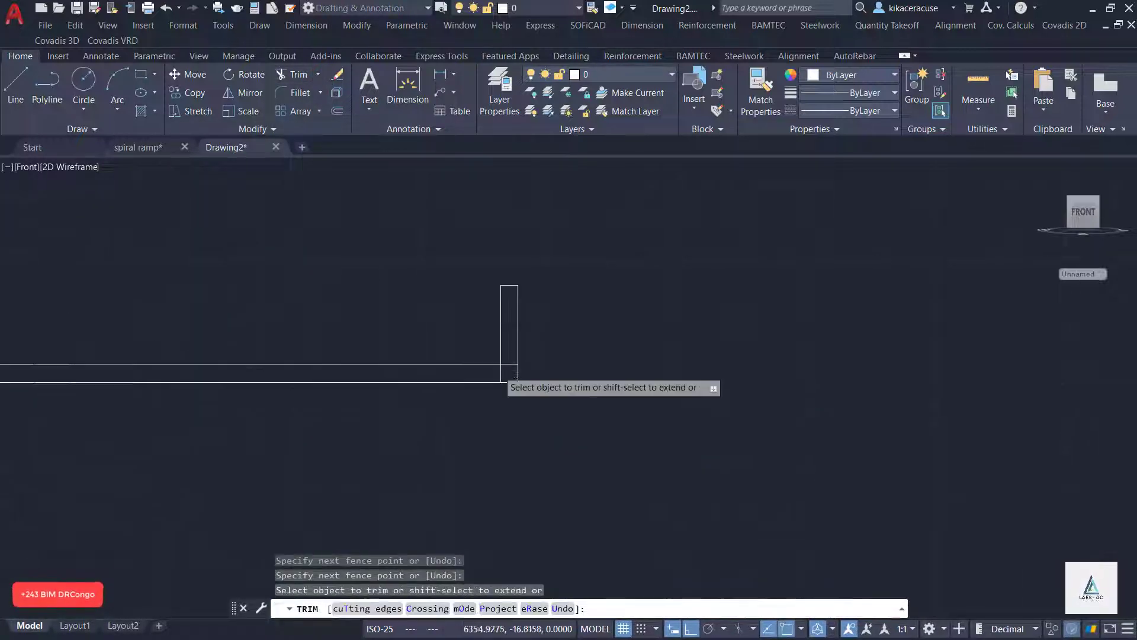
scroll(627, 361, "up", 2)
Fence-trim the remaining overlaps at the right wall and exit Trim.
left_click(546, 369)
left_click(539, 303)
key("Return")
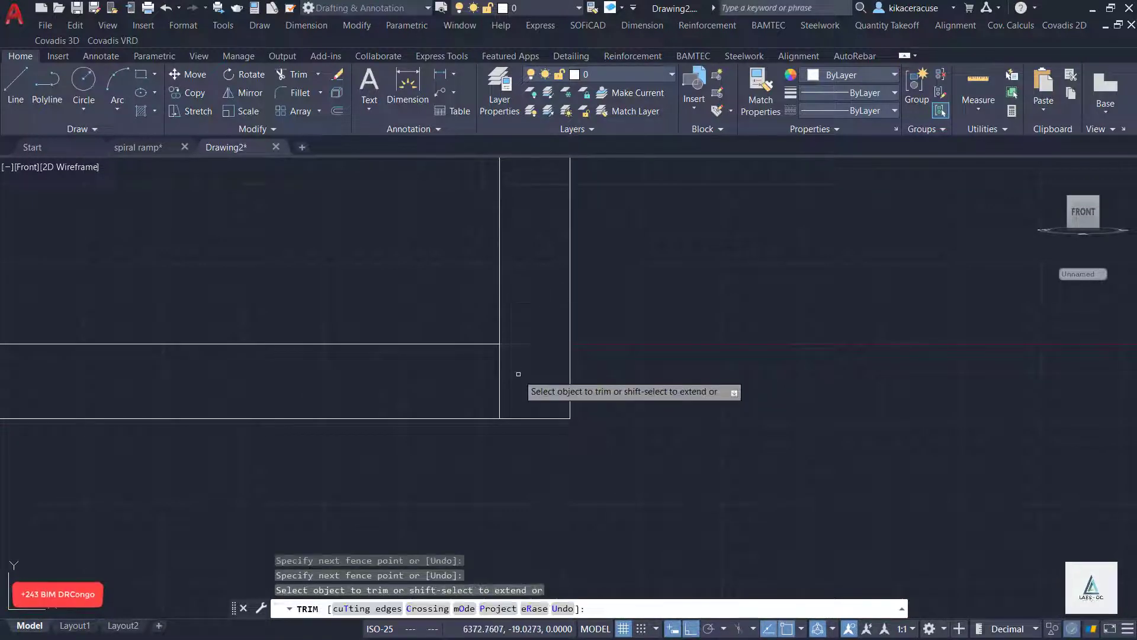
left_click(453, 361)
left_click(562, 416)
key("Return")
scroll(712, 442, "down", 3)
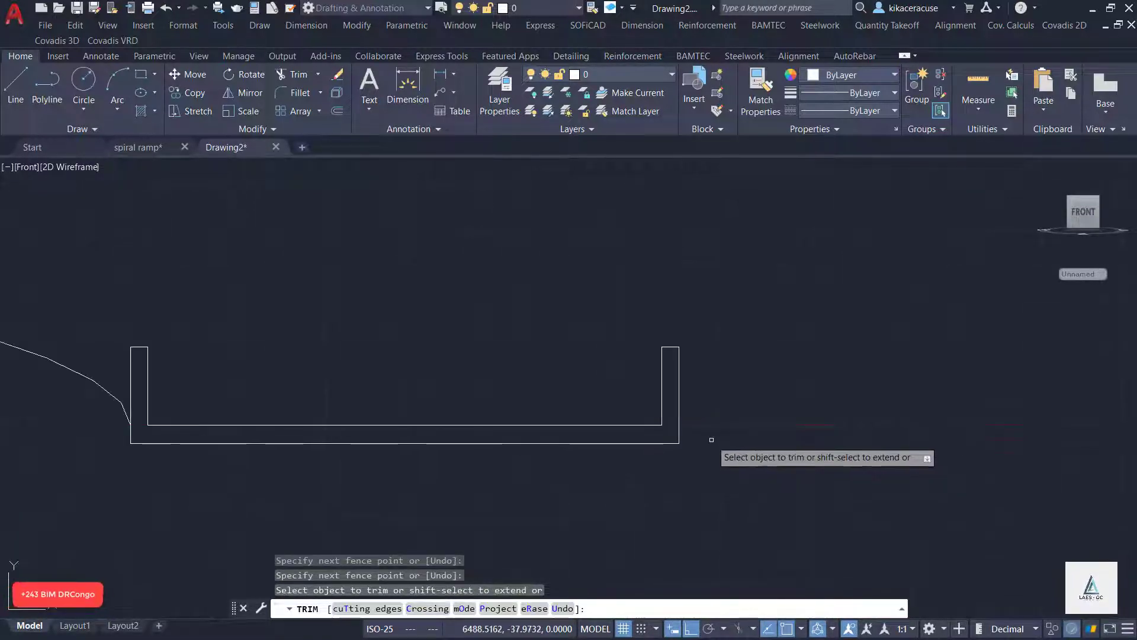
key("Escape")
key("Escape")
left_click(823, 456)
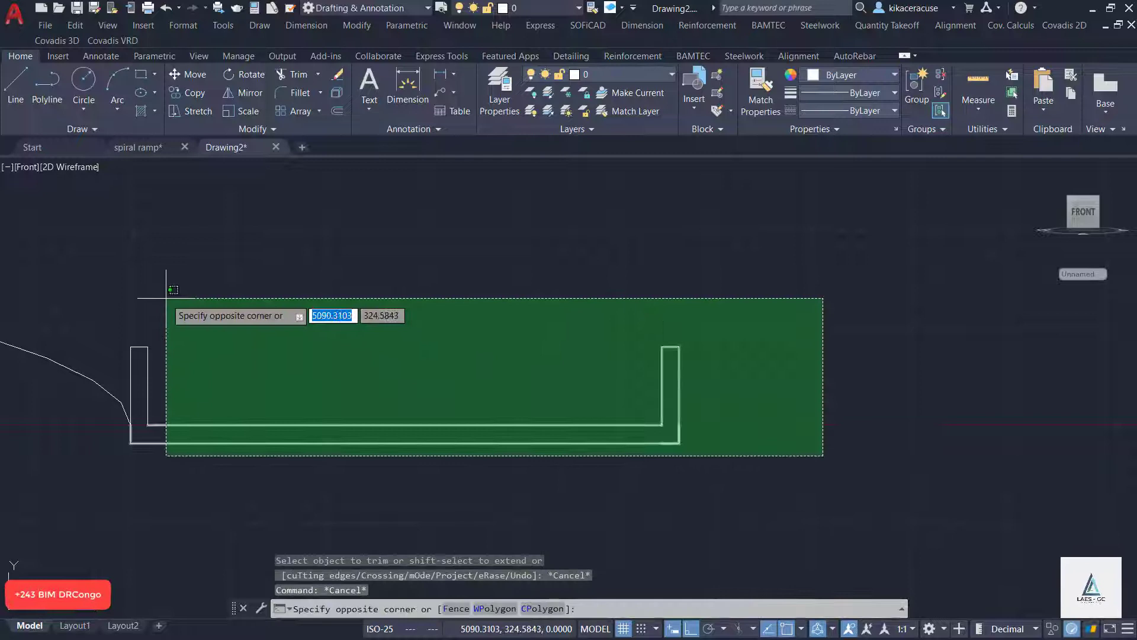
Window-select the U-profile and explode it into separate lines.
left_click(129, 273)
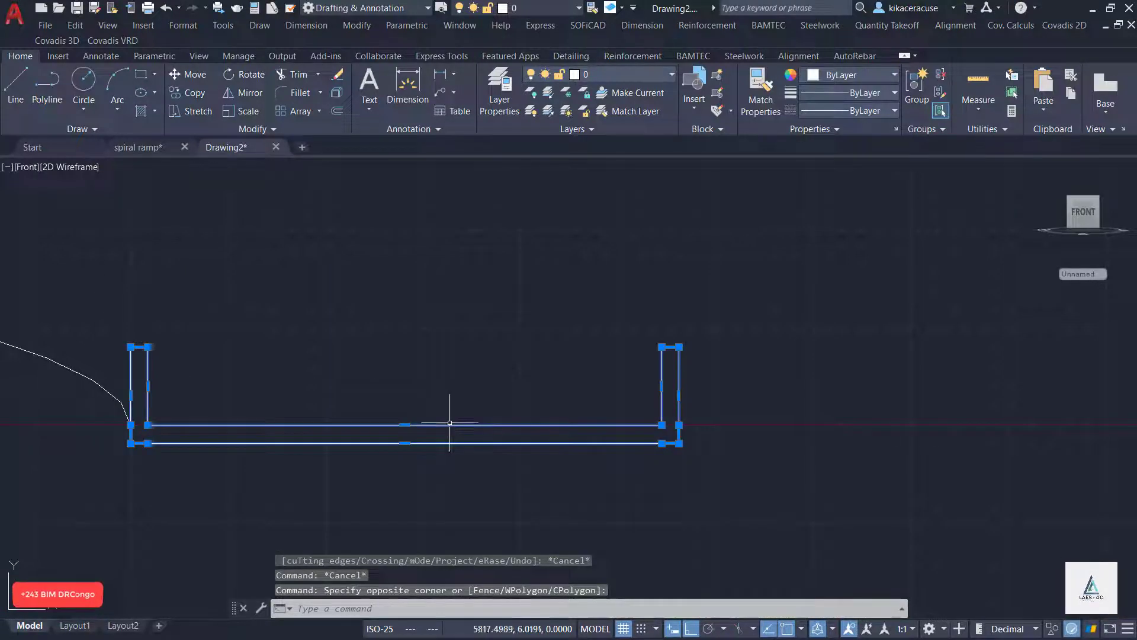
left_click(340, 98)
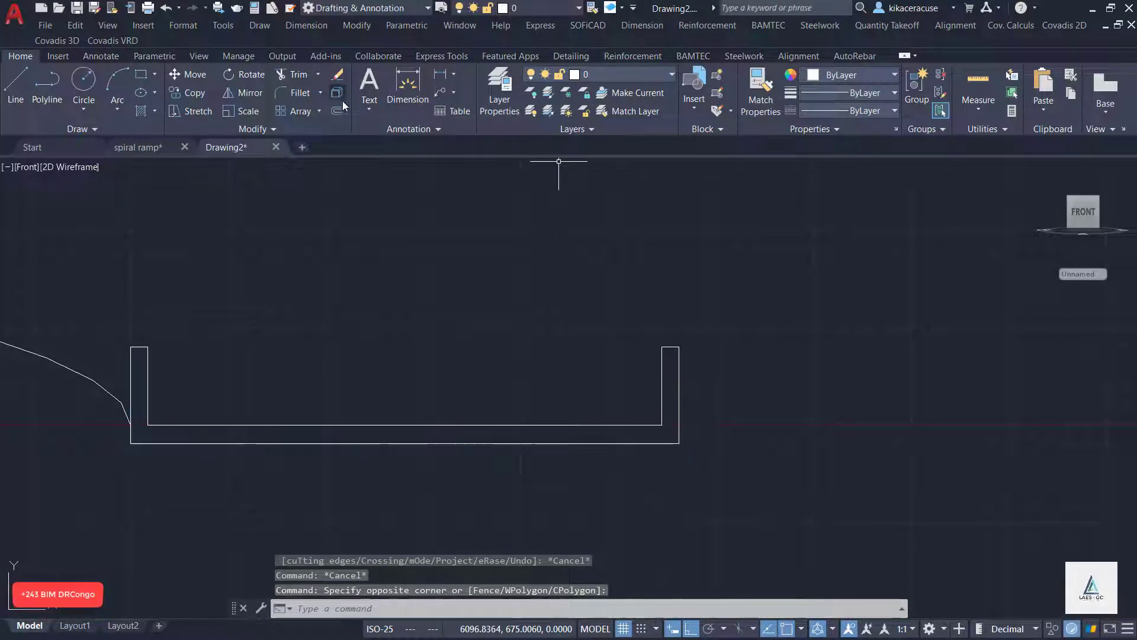
left_click(342, 422)
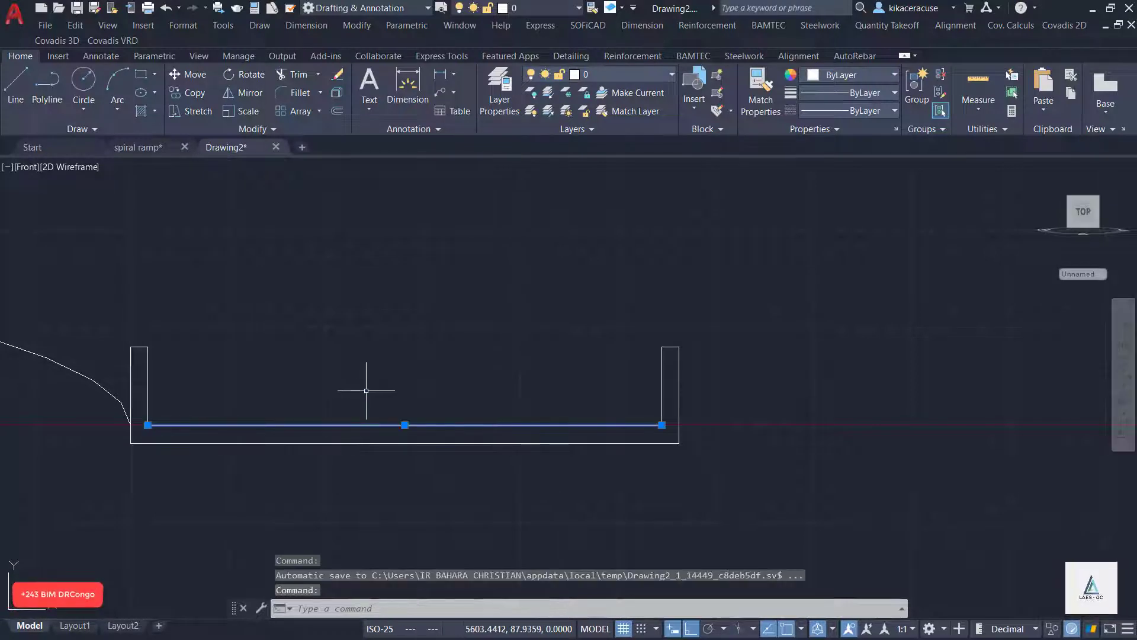
key("Escape")
Start JOIN and pick the three left wall lines and the inner bottom line.
type("JOIN")
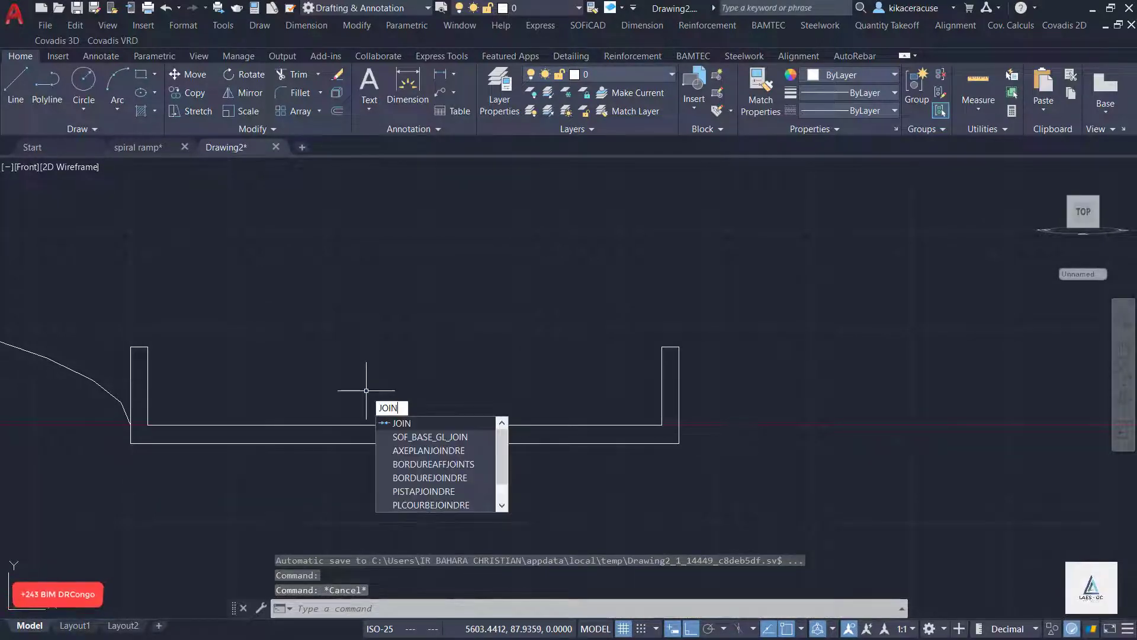
key("Return")
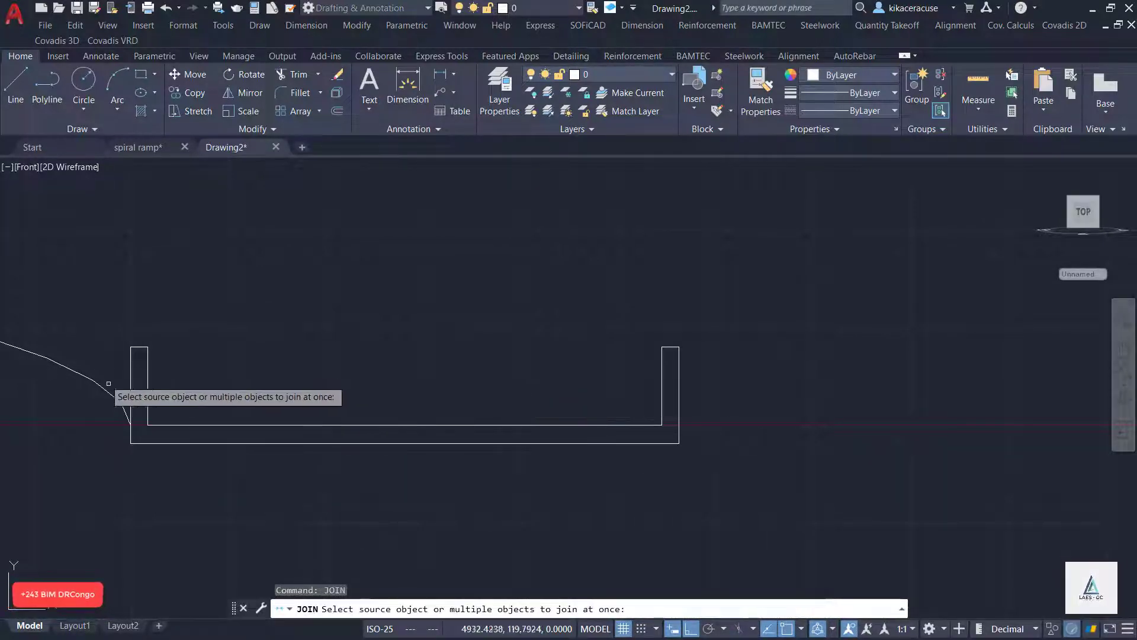
left_click(131, 379)
left_click(148, 362)
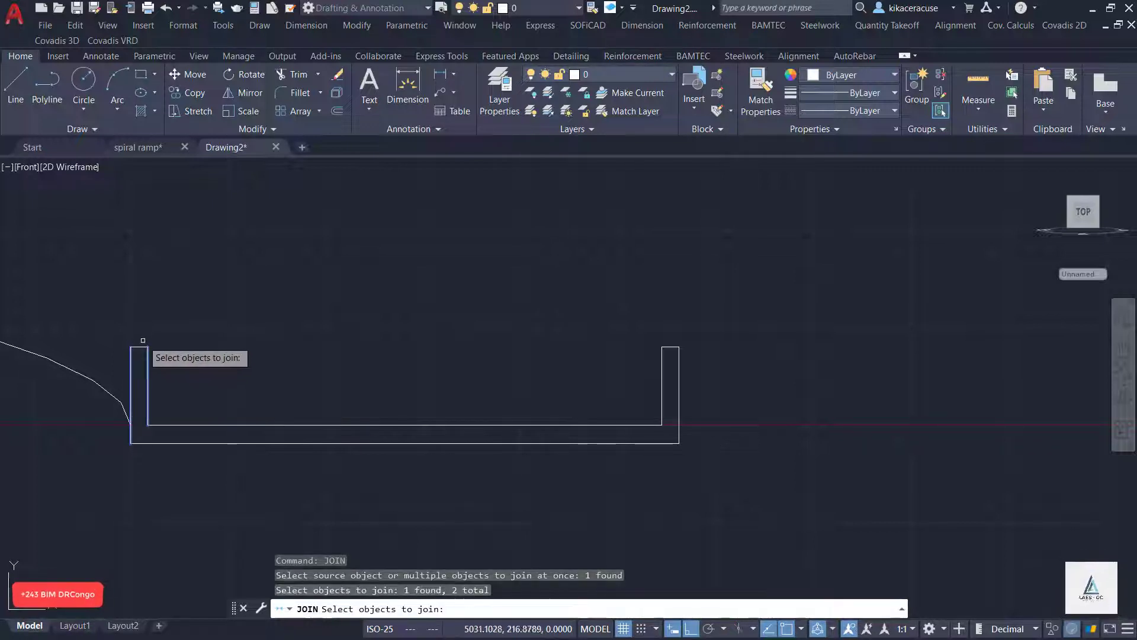
left_click(139, 347)
left_click(226, 422)
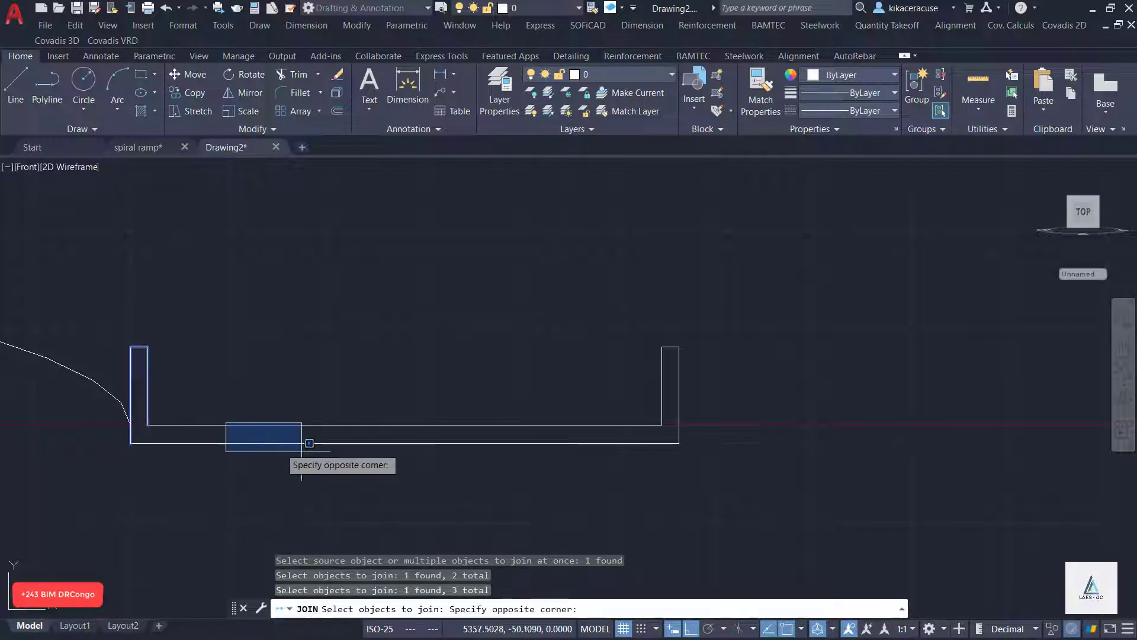
left_click(299, 451)
left_click(258, 438)
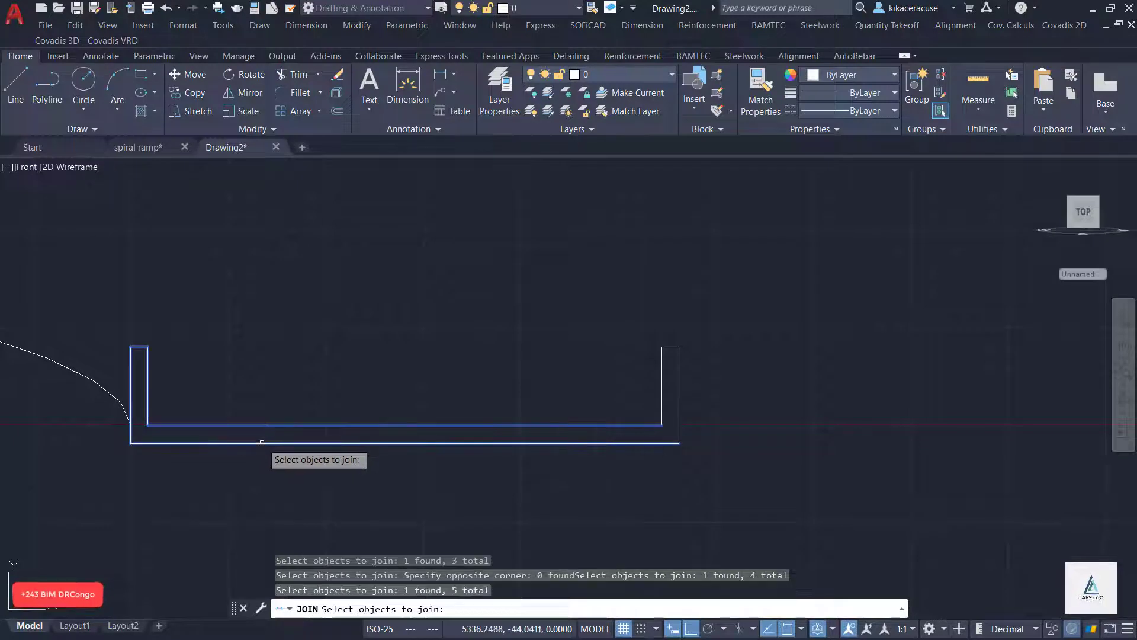
Add the three right wall lines, join all eight into one polyline, and verify it.
scroll(681, 415, "up", 2)
left_click(668, 421)
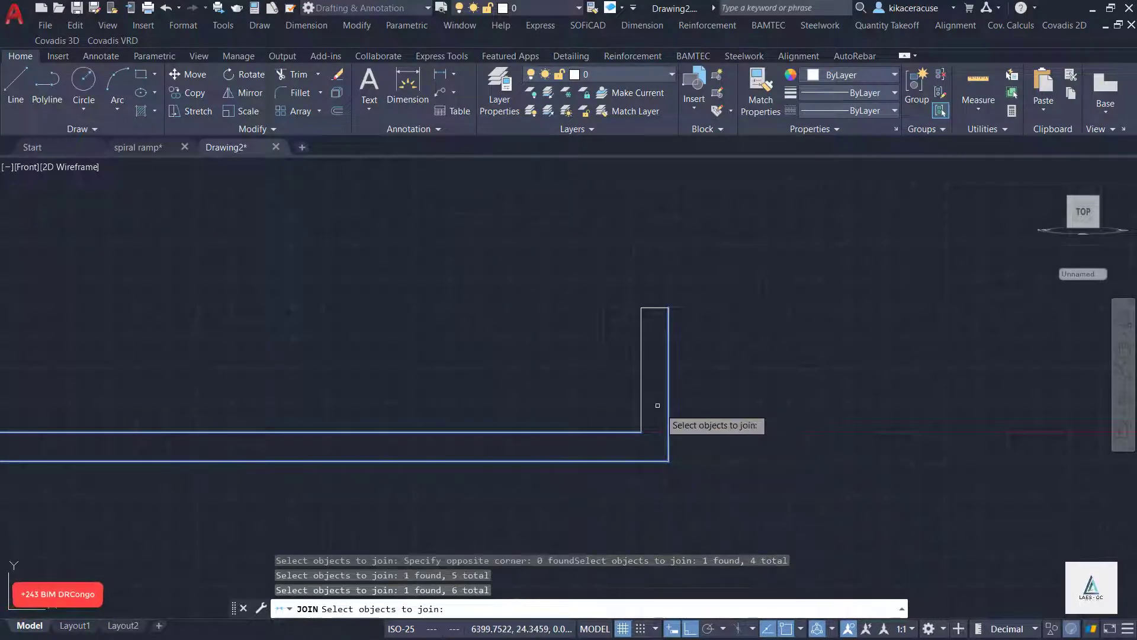
left_click(642, 382)
left_click(658, 308)
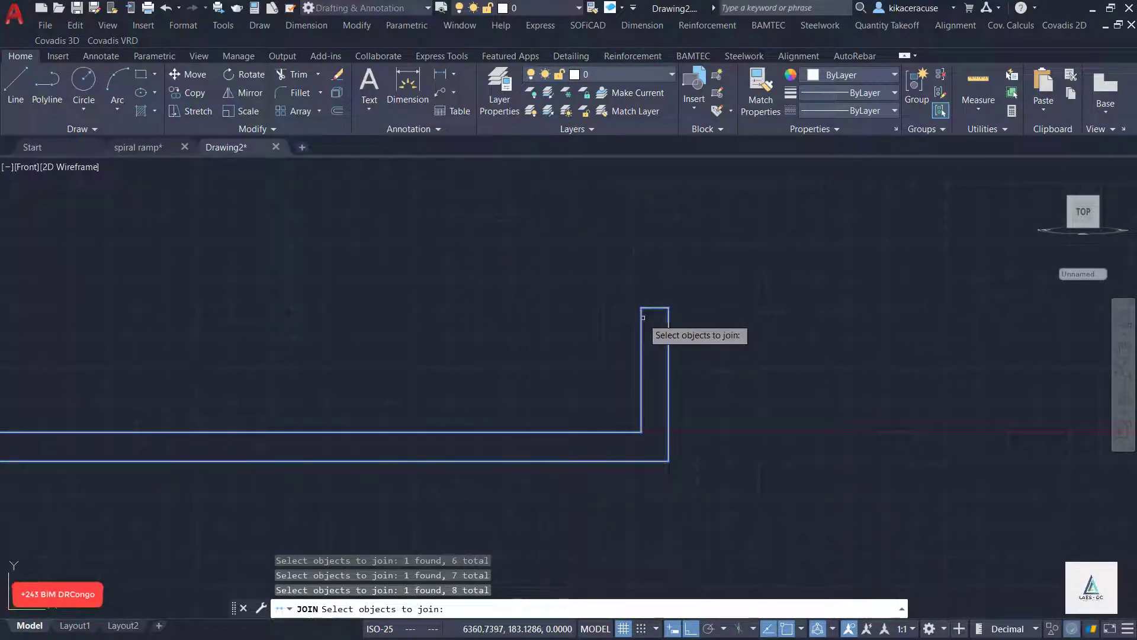
scroll(680, 343, "down", 3)
scroll(643, 360, "up", 4)
key("Return")
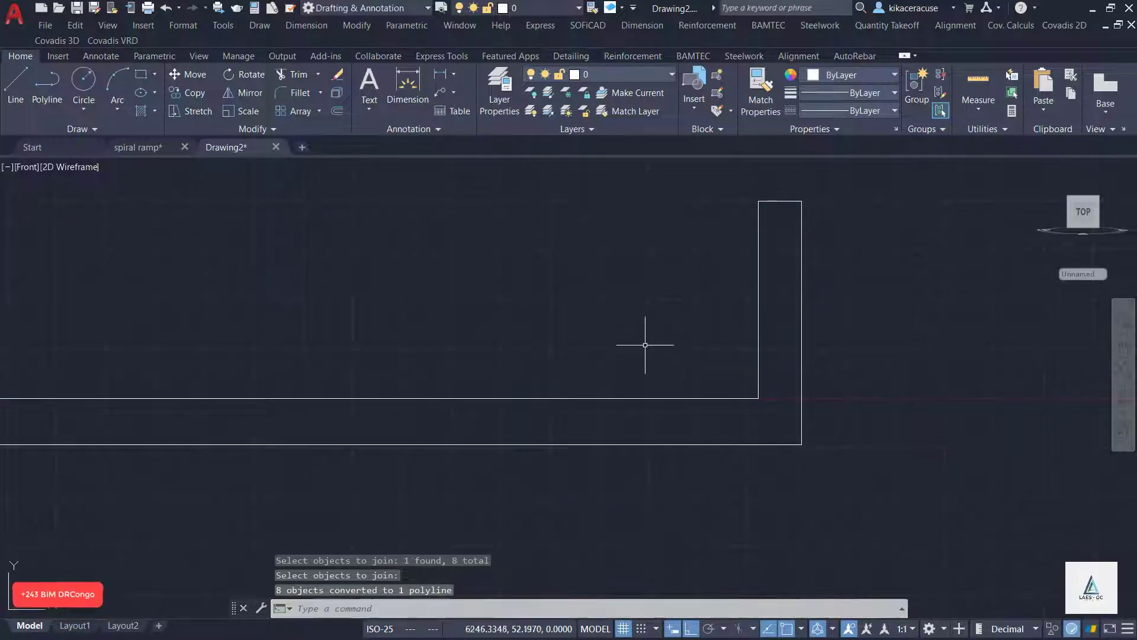
scroll(634, 352, "down", 8)
scroll(606, 338, "up", 4)
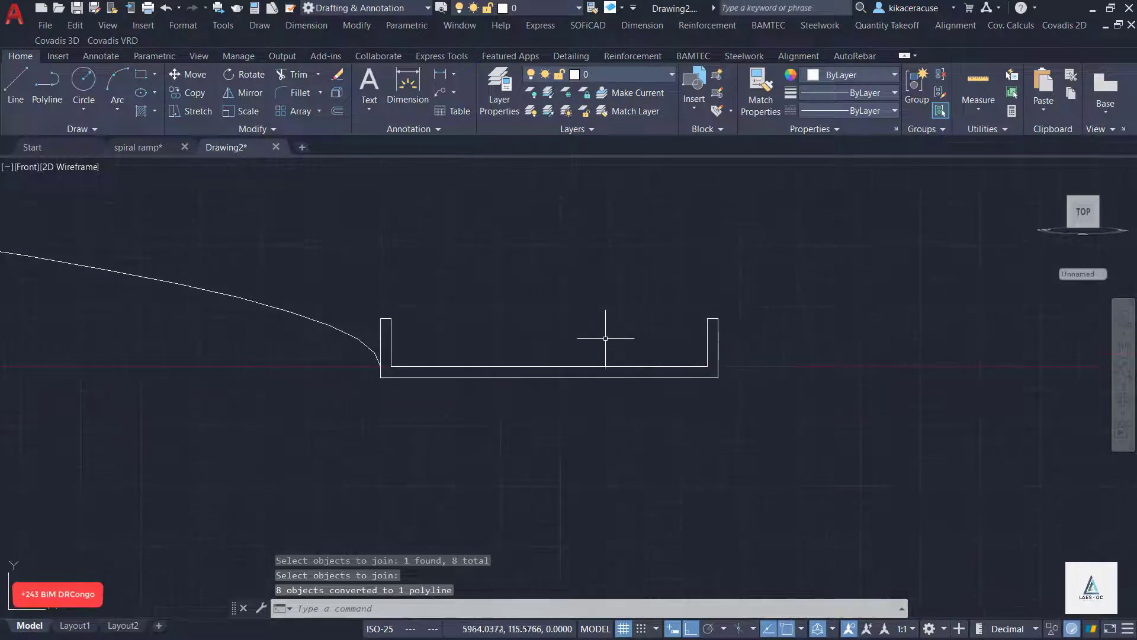
left_click(520, 364)
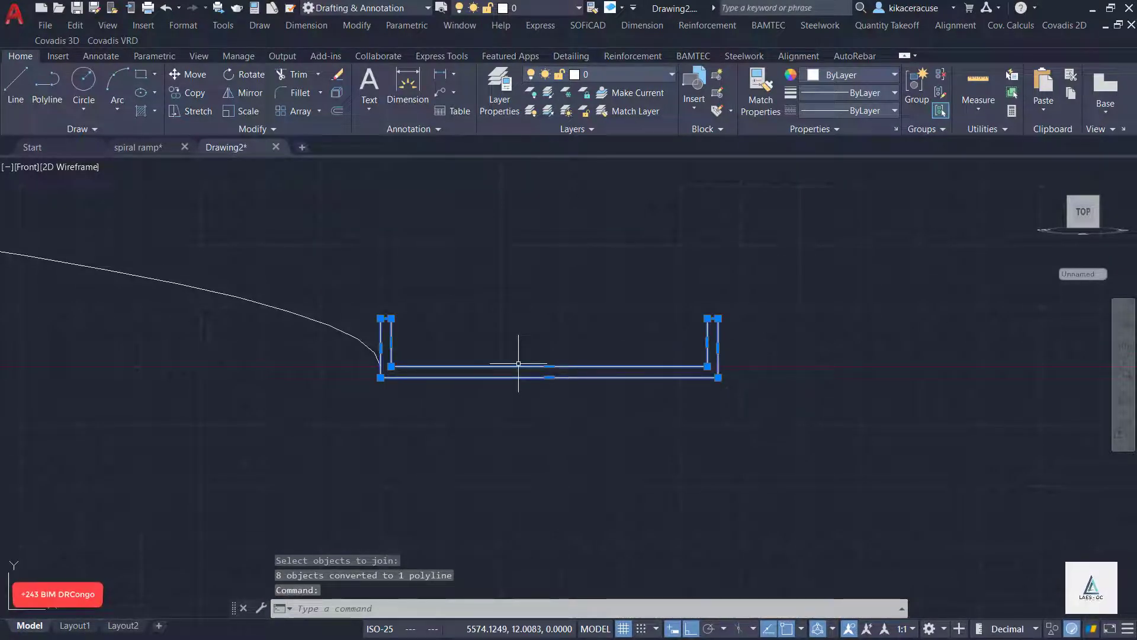
Extrude the U-profile polyline with the Path option along the curved spiral line.
key("Escape")
type("EXTR")
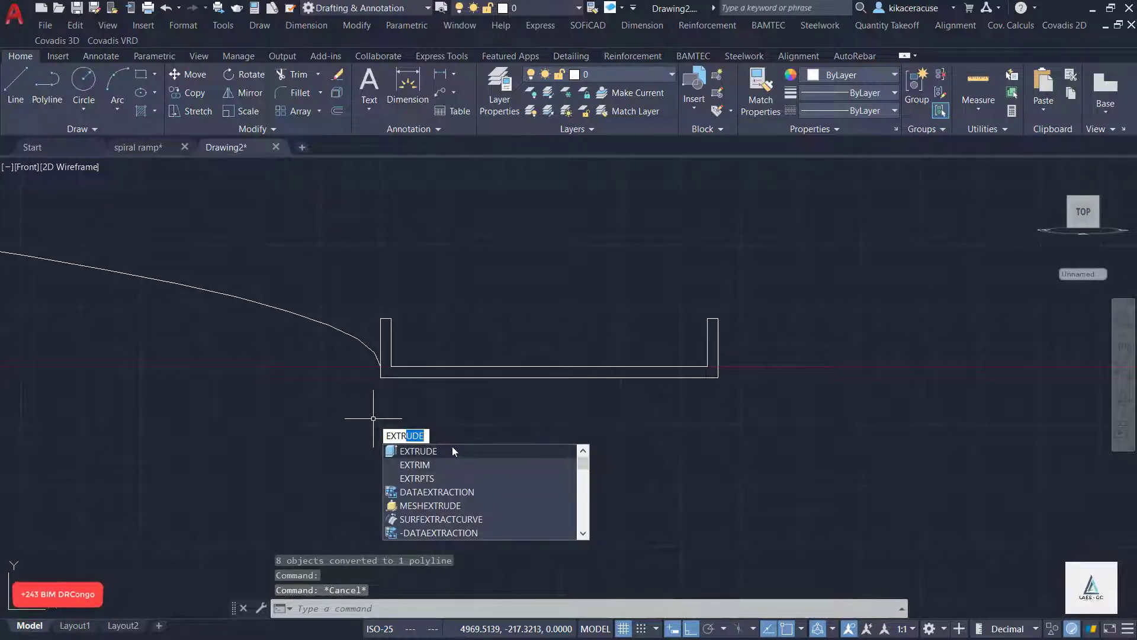
left_click(453, 446)
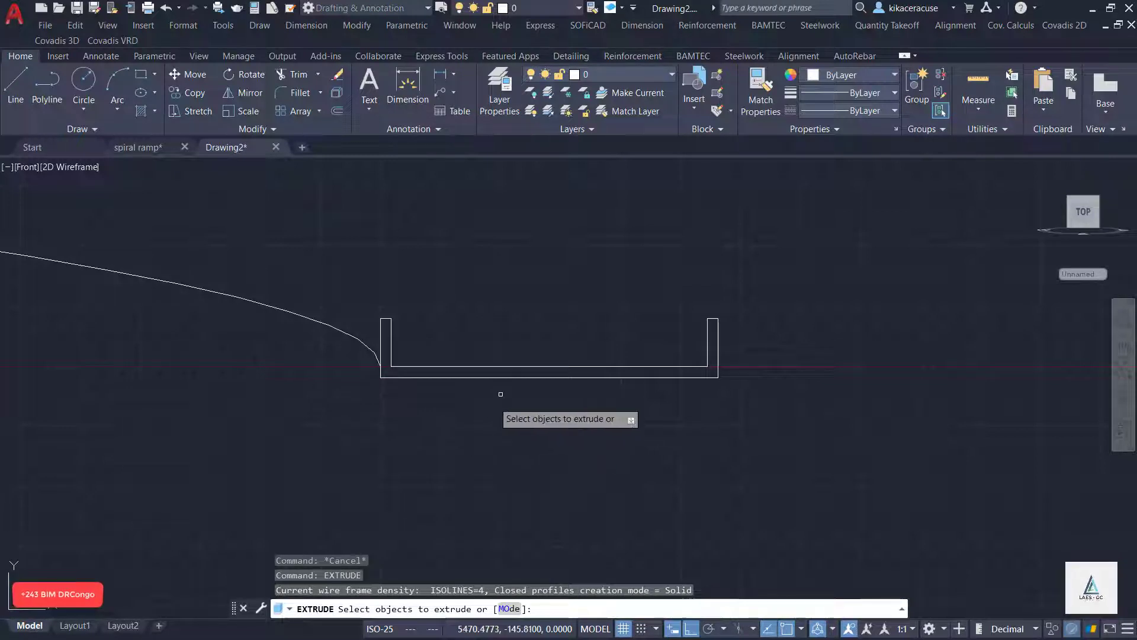
left_click(521, 365)
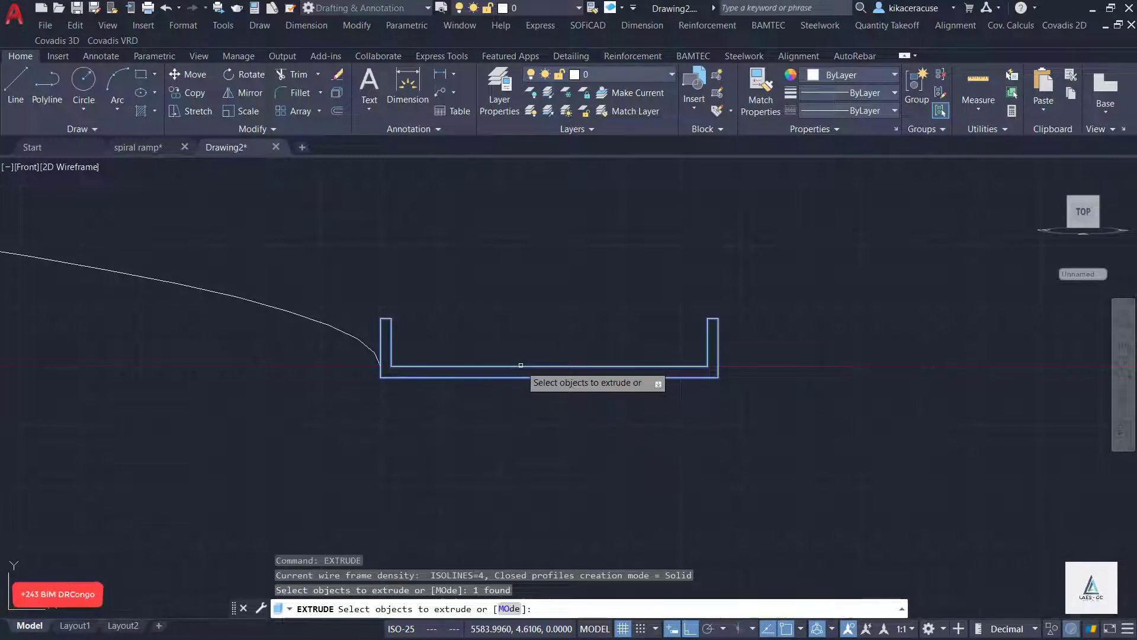
key("Return")
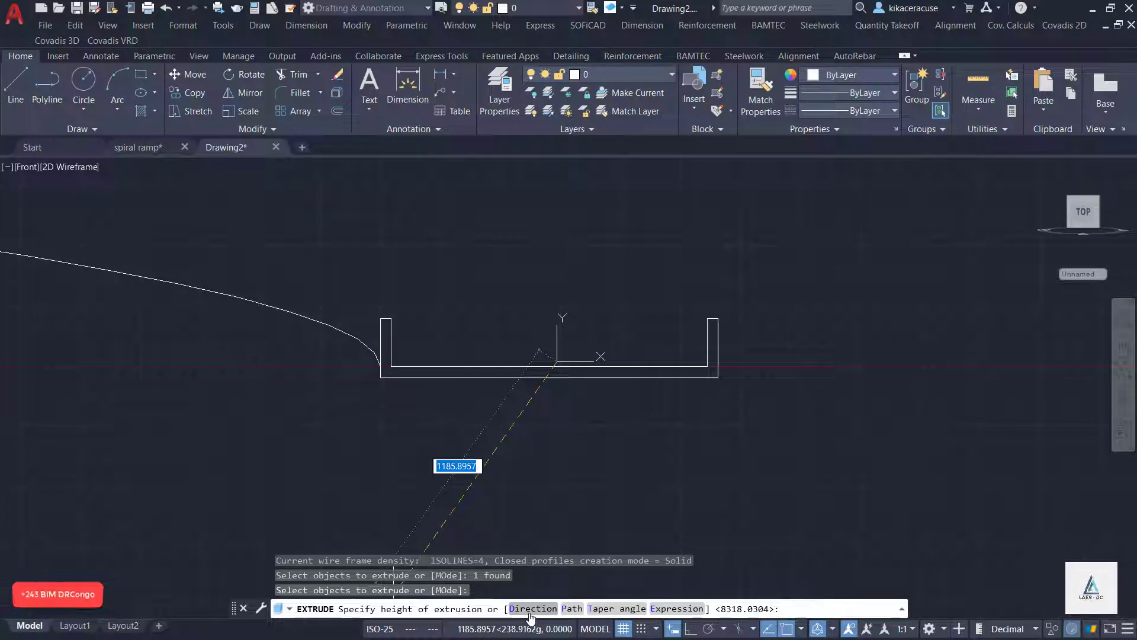
left_click(571, 609)
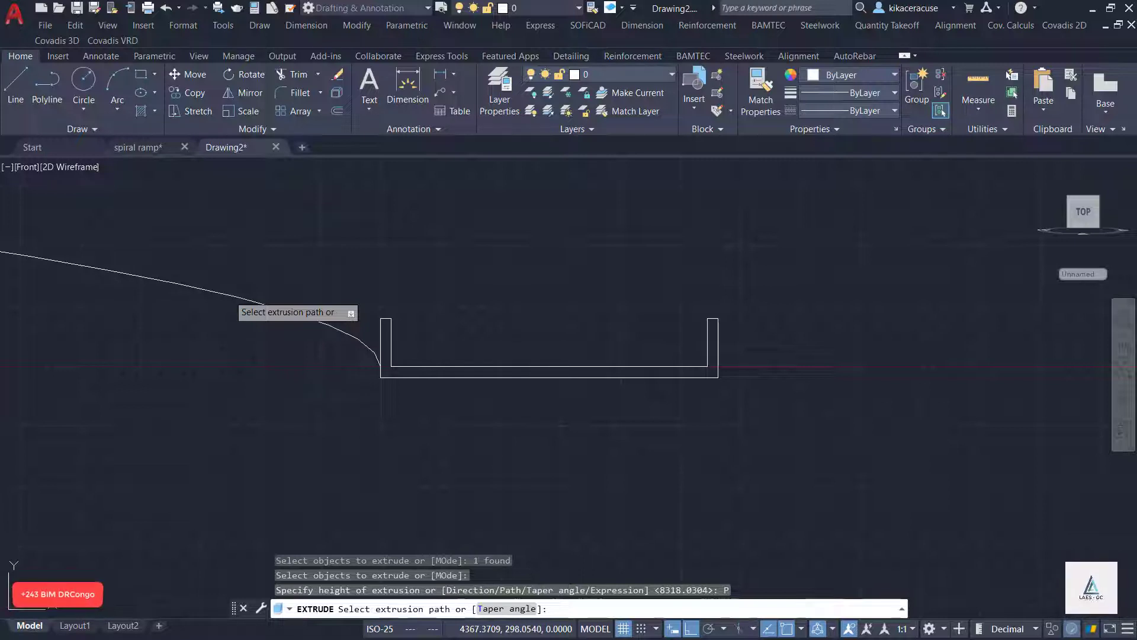
left_click(231, 297)
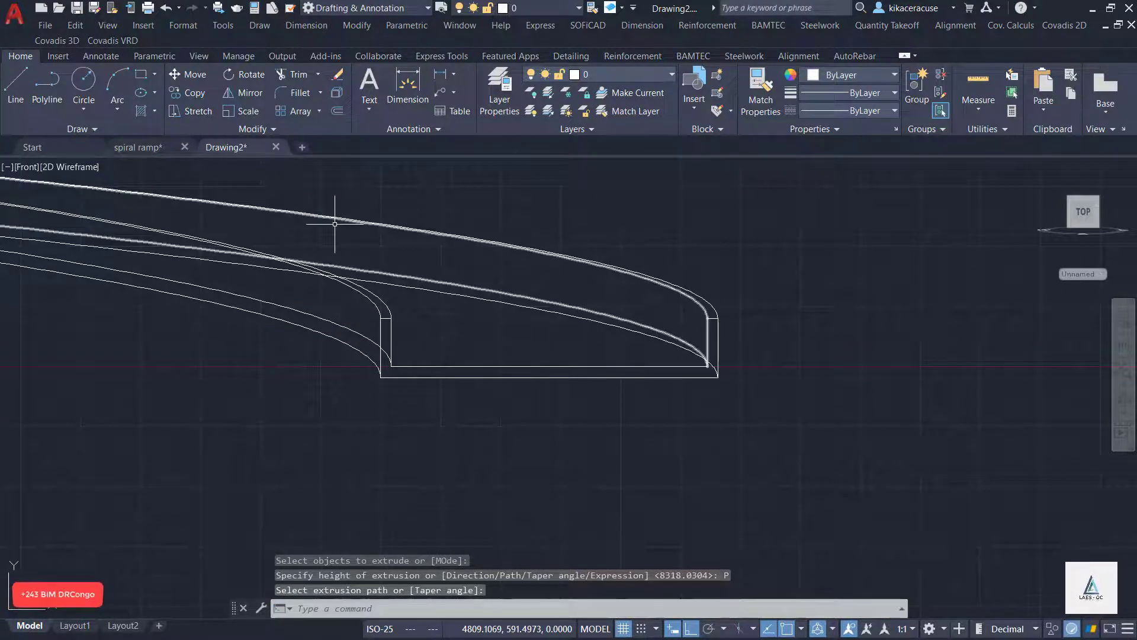
left_click(335, 224)
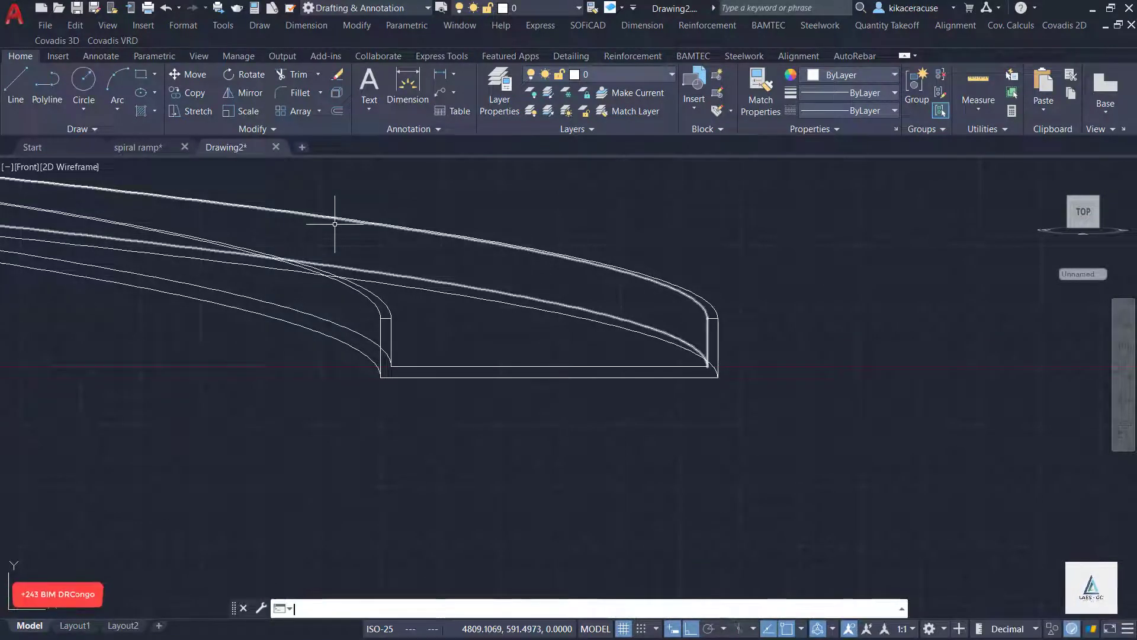
Switch the viewport visual style from 2D Wireframe to Conceptual.
scroll(445, 329, "down", 2)
scroll(418, 317, "down", 4)
scroll(418, 316, "down", 3)
scroll(415, 417, "up", 5)
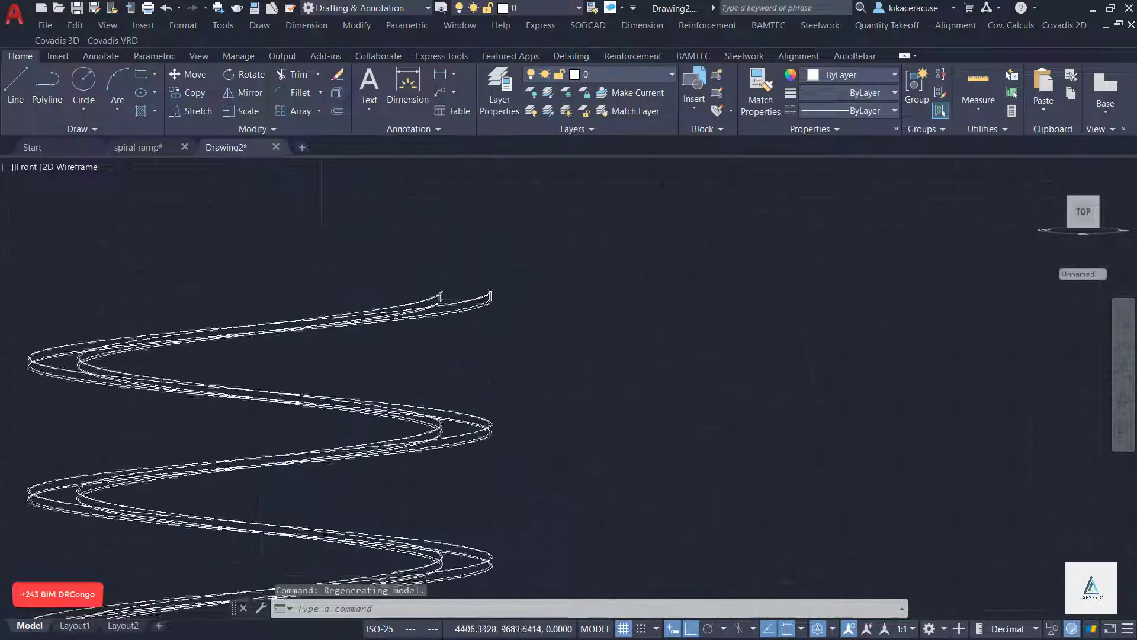
scroll(450, 272, "up", 2)
scroll(460, 337, "down", 6)
scroll(461, 418, "up", 5)
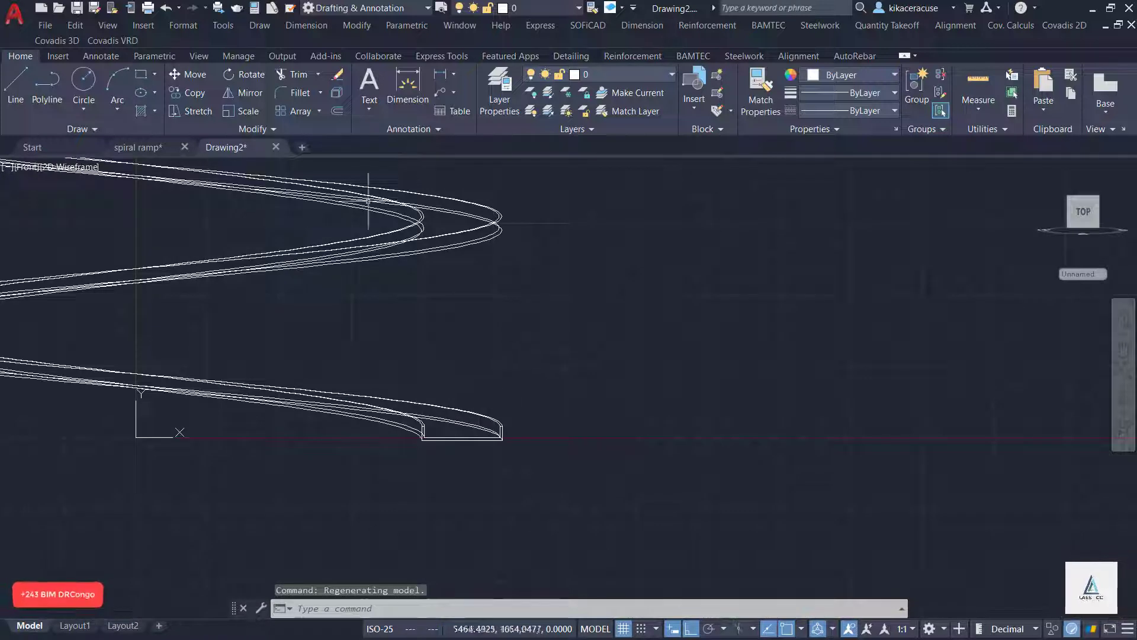
left_click(83, 168)
left_click(129, 214)
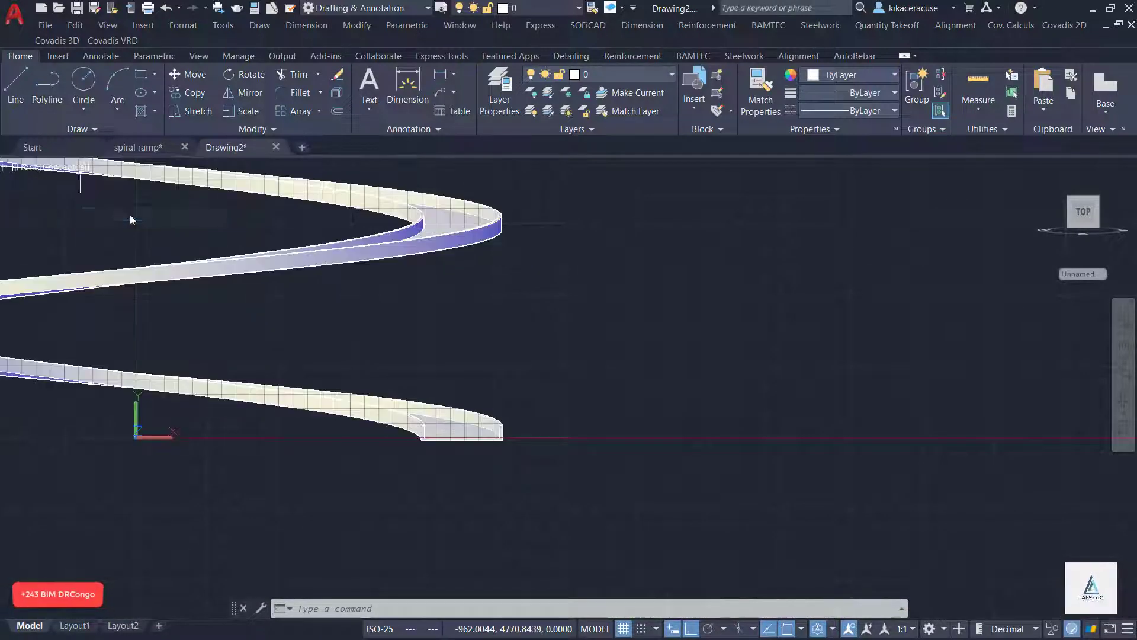
Hide the grid with F7 and orbit the view around the ramp.
scroll(512, 423, "up", 2)
scroll(545, 521, "up", 1)
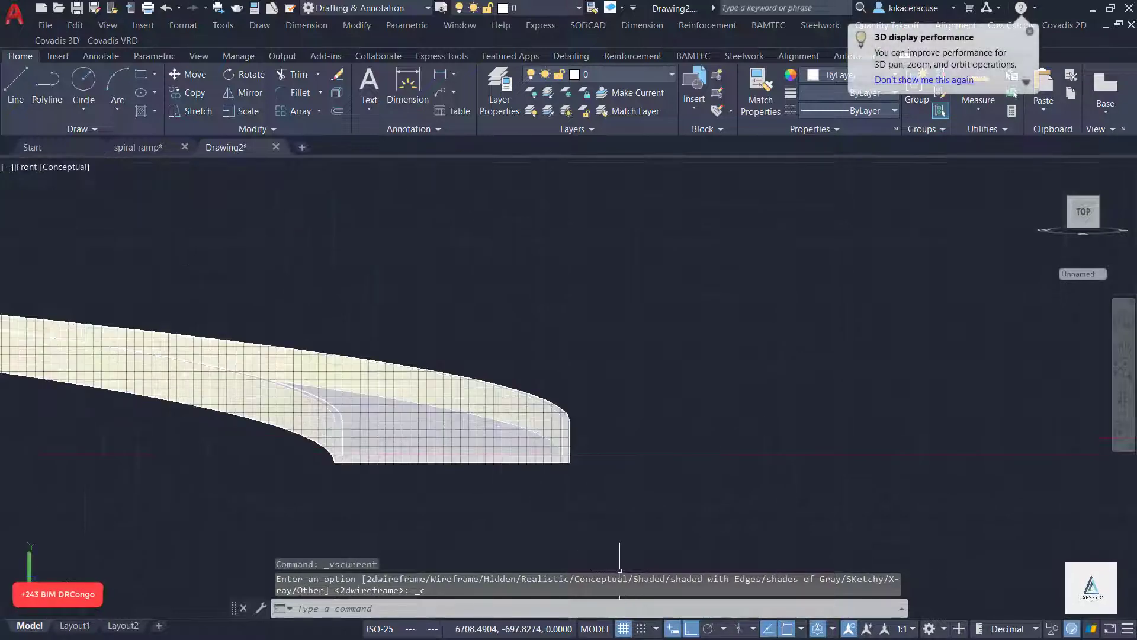
key("F7")
scroll(317, 457, "up", 3)
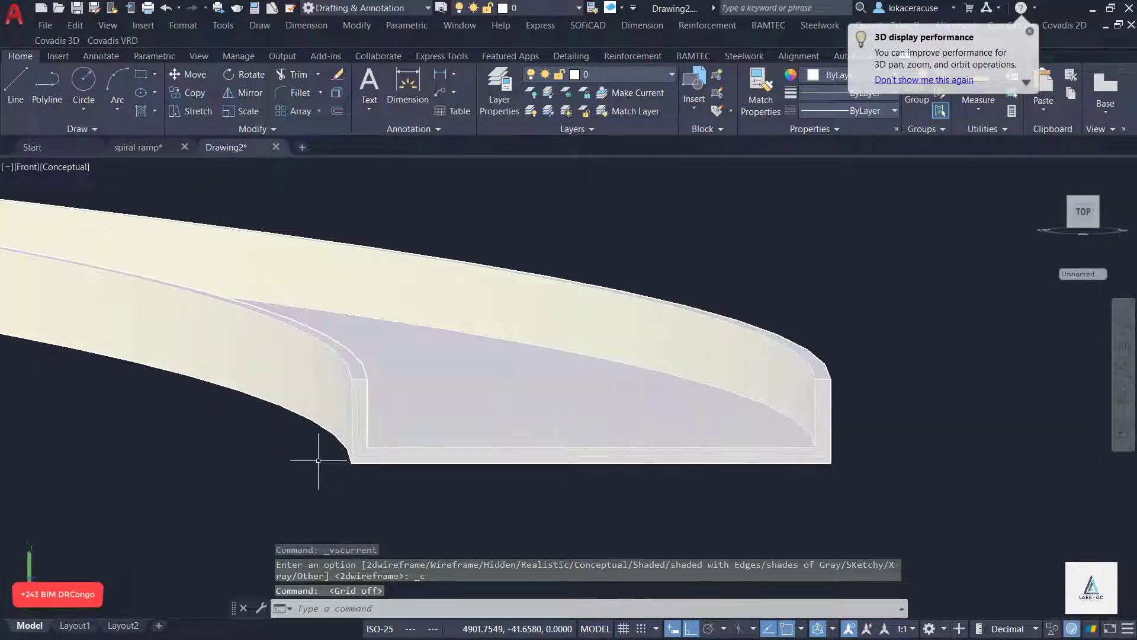
scroll(807, 389, "down", 4)
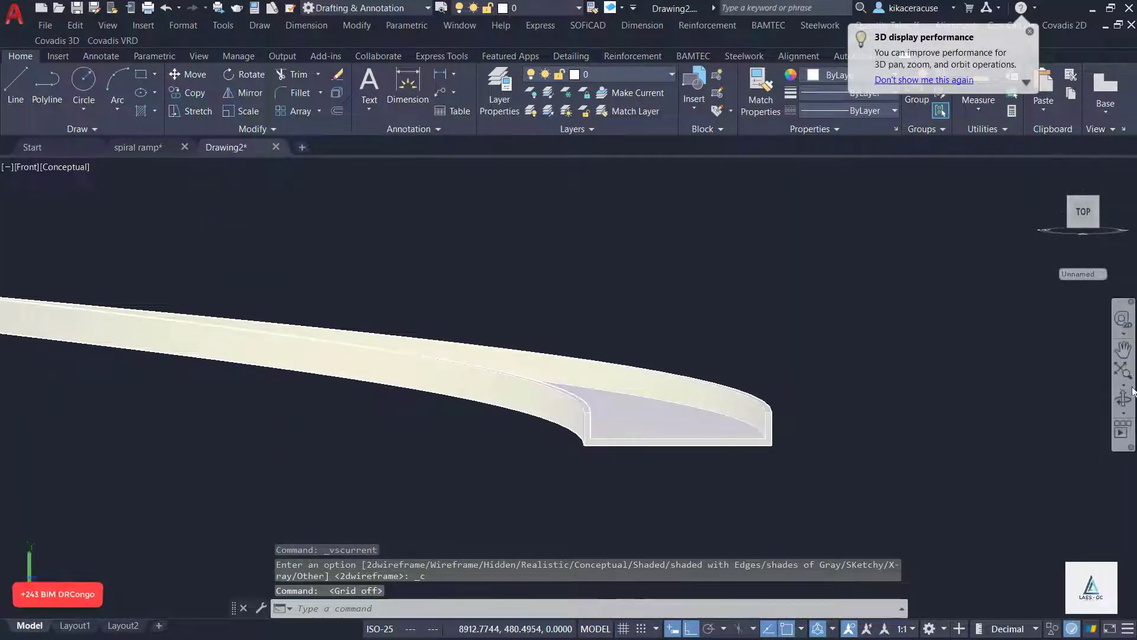
mouse_move(764, 356)
middle_mouse_down("shift")
mouse_move(721, 398)
mouse_move(703, 399)
mouse_move(772, 358)
mouse_move(805, 378)
mouse_move(596, 298)
middle_mouse_up("shift")
scroll(805, 379, "down", 5)
Orbit and zoom around the spiral ramp to view its channel end, then exit orbit.
left_click_drag(747, 330, 741, 314)
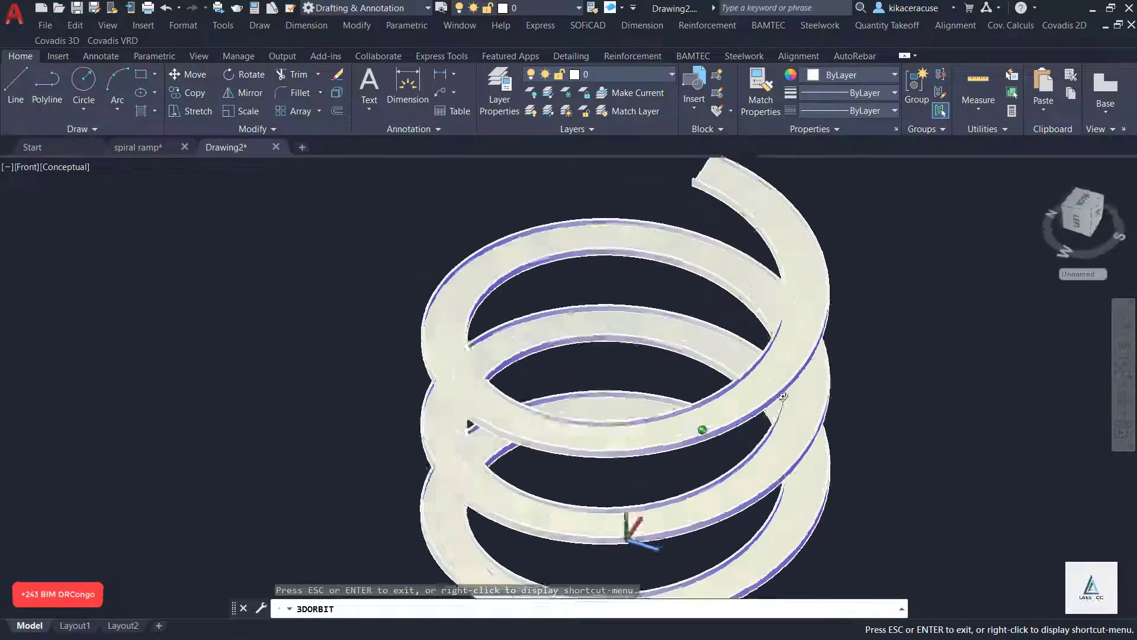
scroll(732, 285, "up", 3)
scroll(705, 281, "up", 2)
scroll(526, 358, "down", 5)
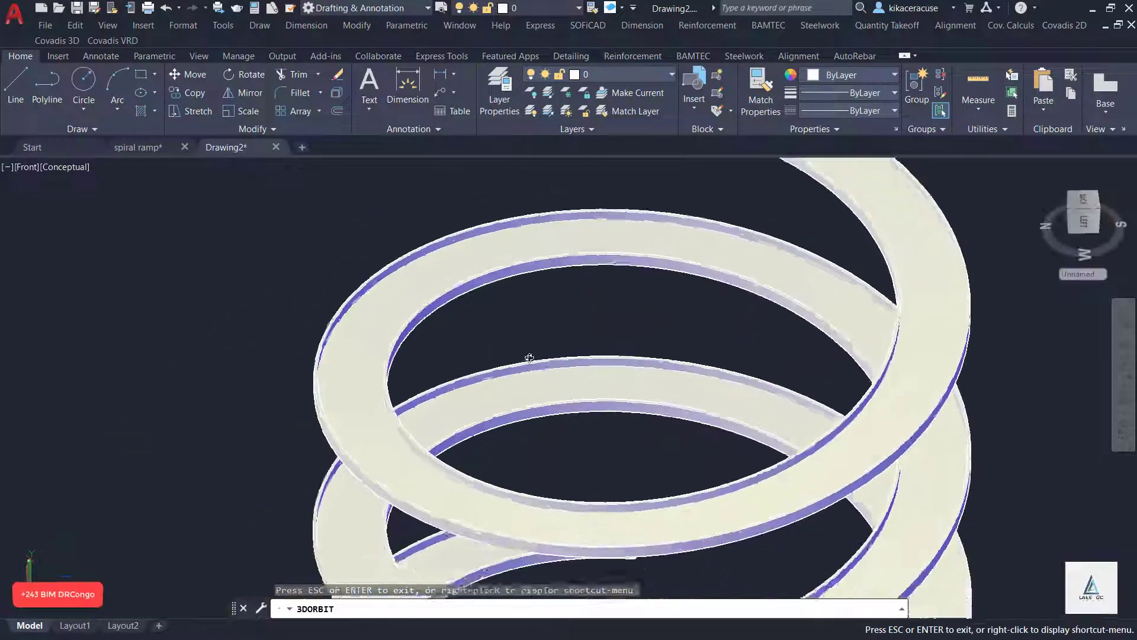
scroll(526, 357, "down", 2)
left_click_drag(525, 358, 525, 385)
scroll(622, 313, "down", 2)
left_click_drag(622, 313, 698, 325)
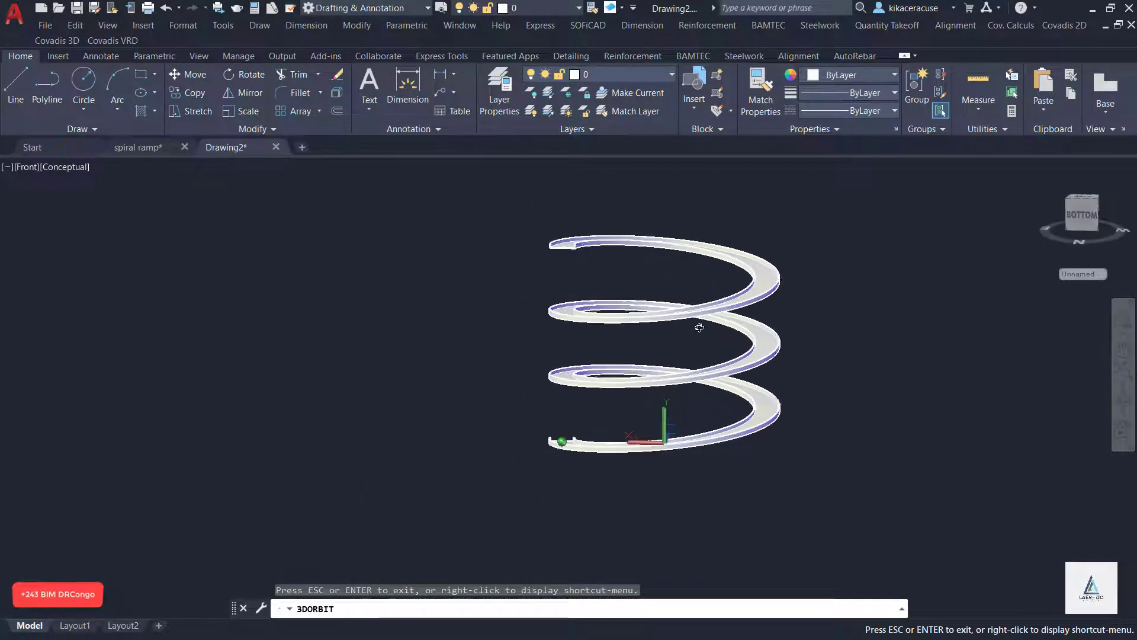
scroll(560, 242, "up", 3)
scroll(560, 242, "up", 3)
left_click_drag(560, 242, 422, 283)
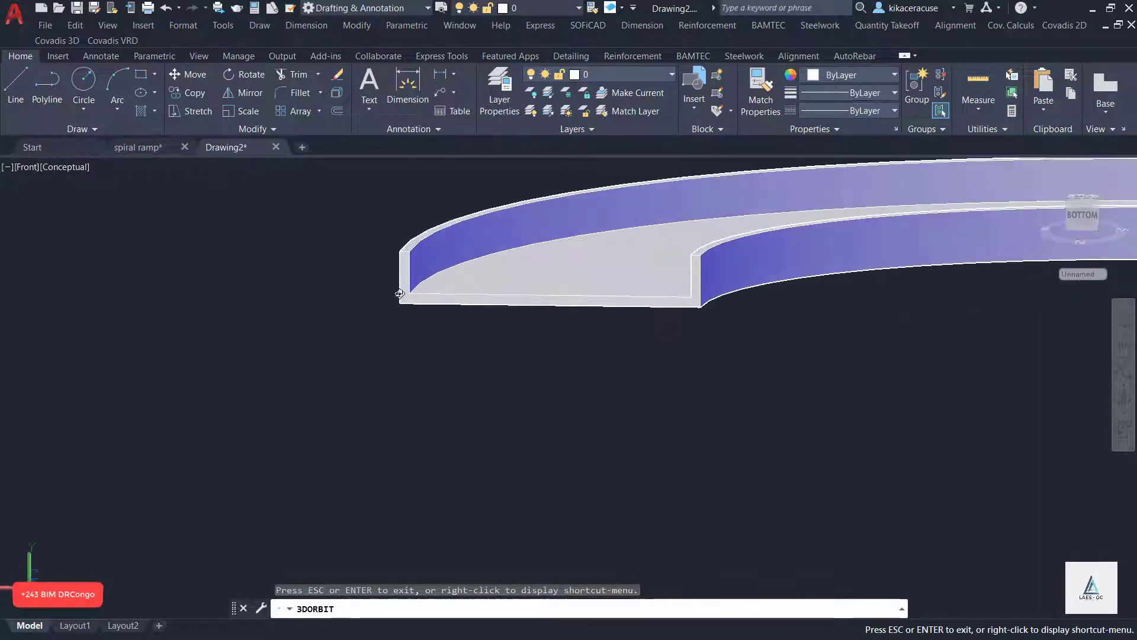
key("Escape")
scroll(422, 282, "down", 3)
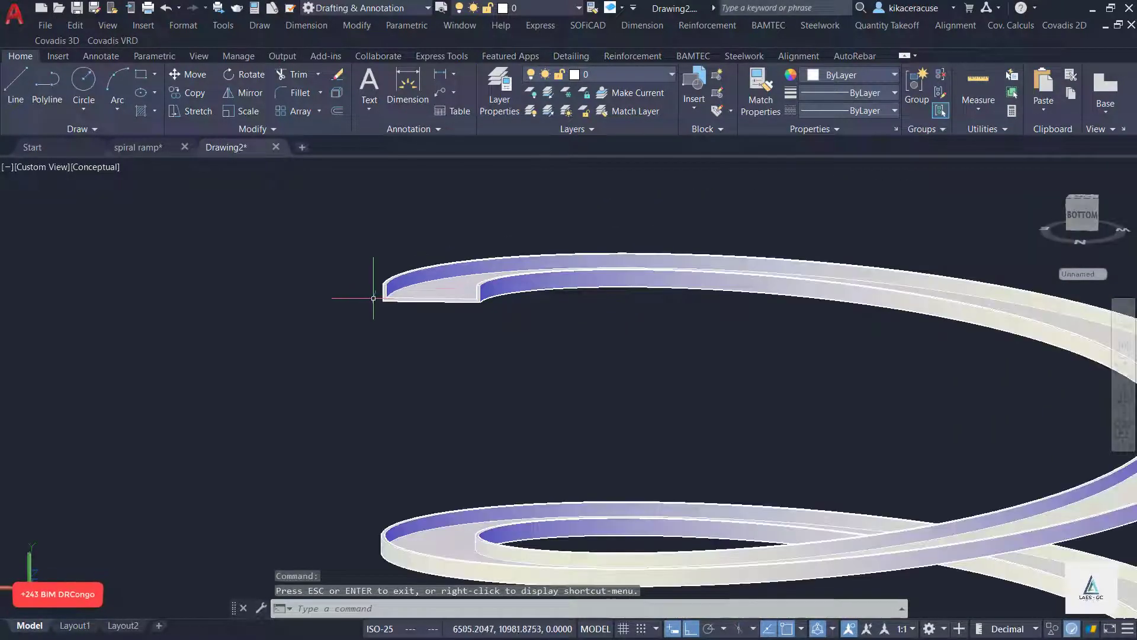
scroll(403, 285, "up", 3)
Open the Materials Browser and drag a Masonry category material onto the ramp.
type("MAR")
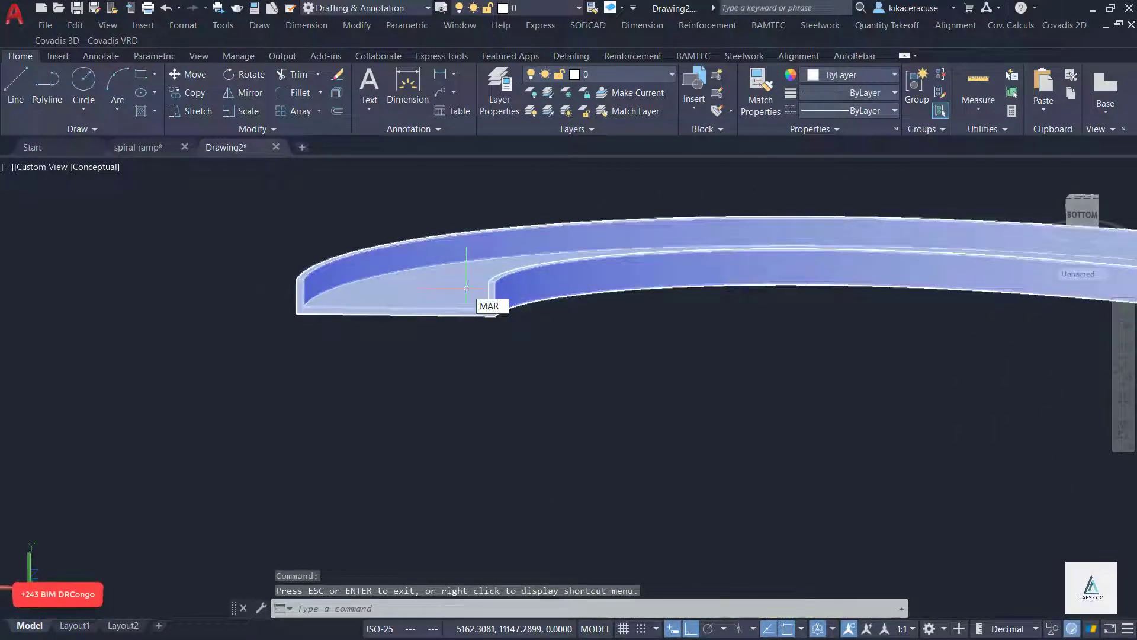
type("T")
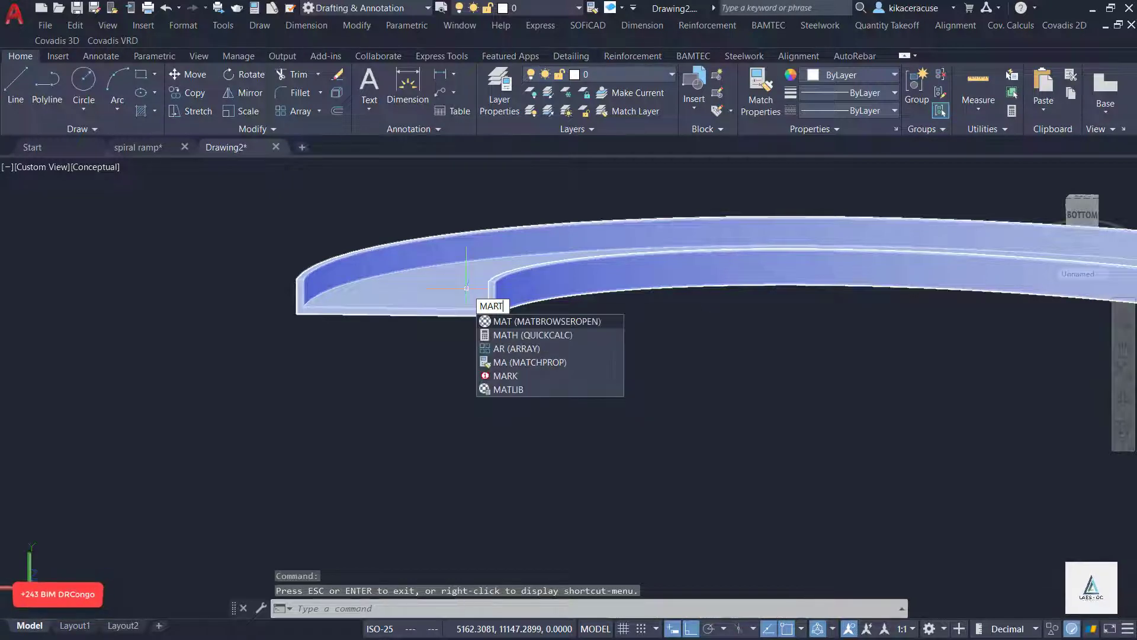
left_click(518, 321)
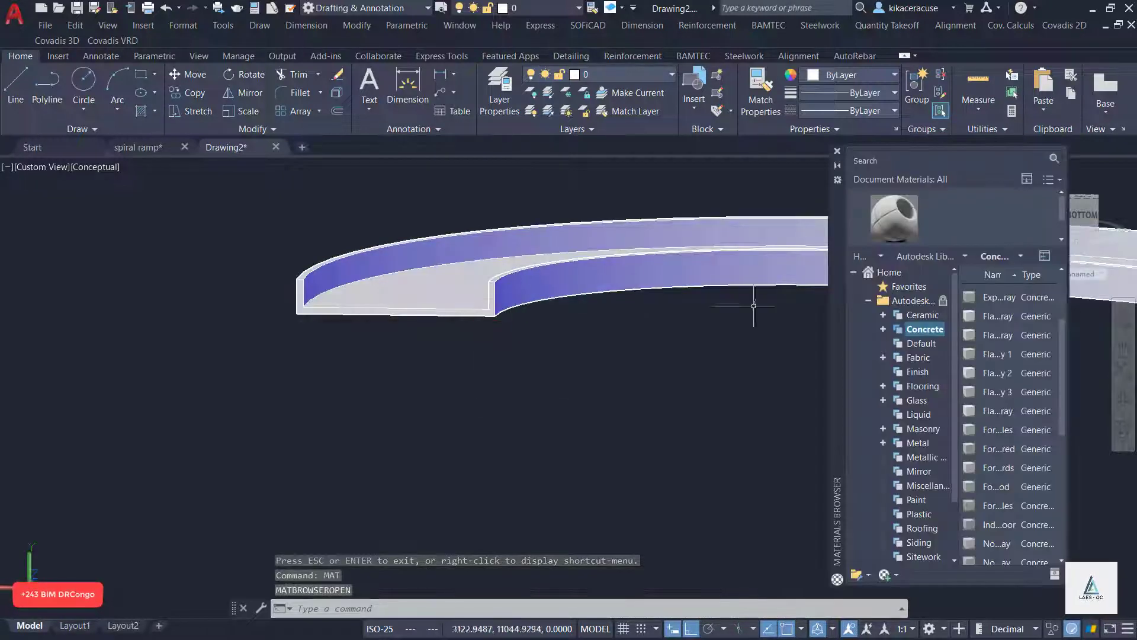
scroll(775, 257, "down", 3)
scroll(775, 257, "down", 2)
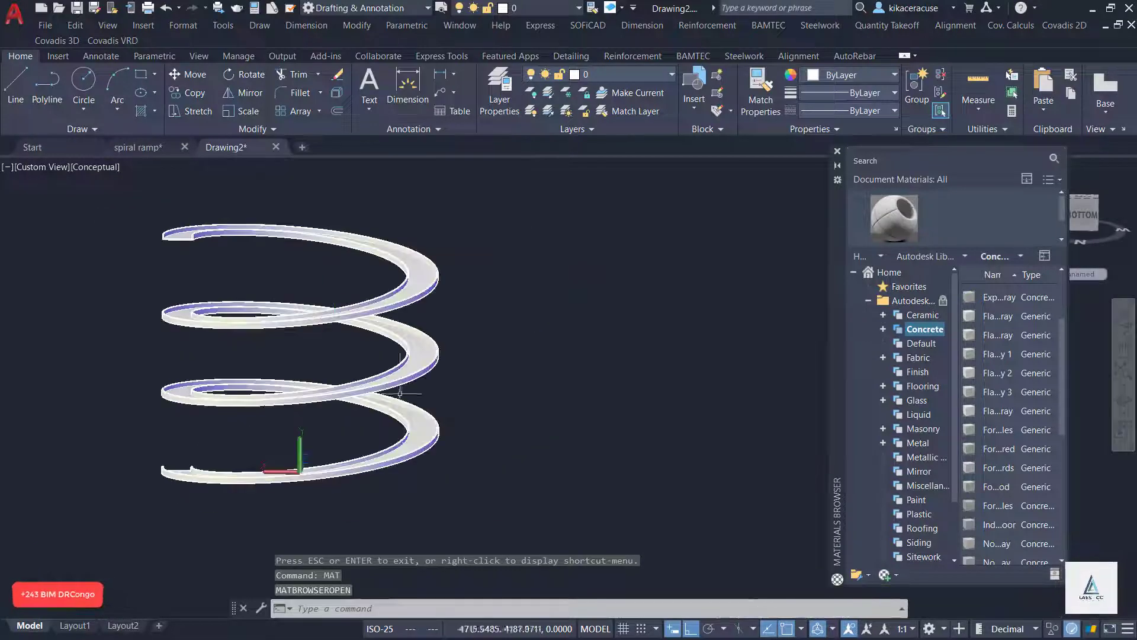
scroll(450, 196, "up", 5)
scroll(450, 196, "up", 3)
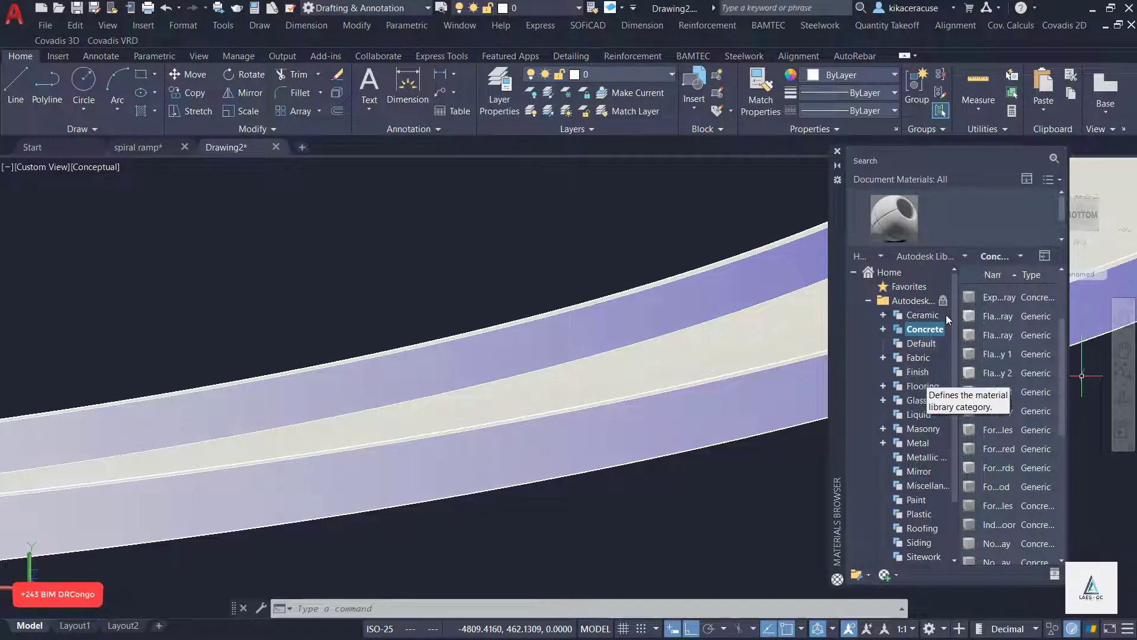
left_click(922, 429)
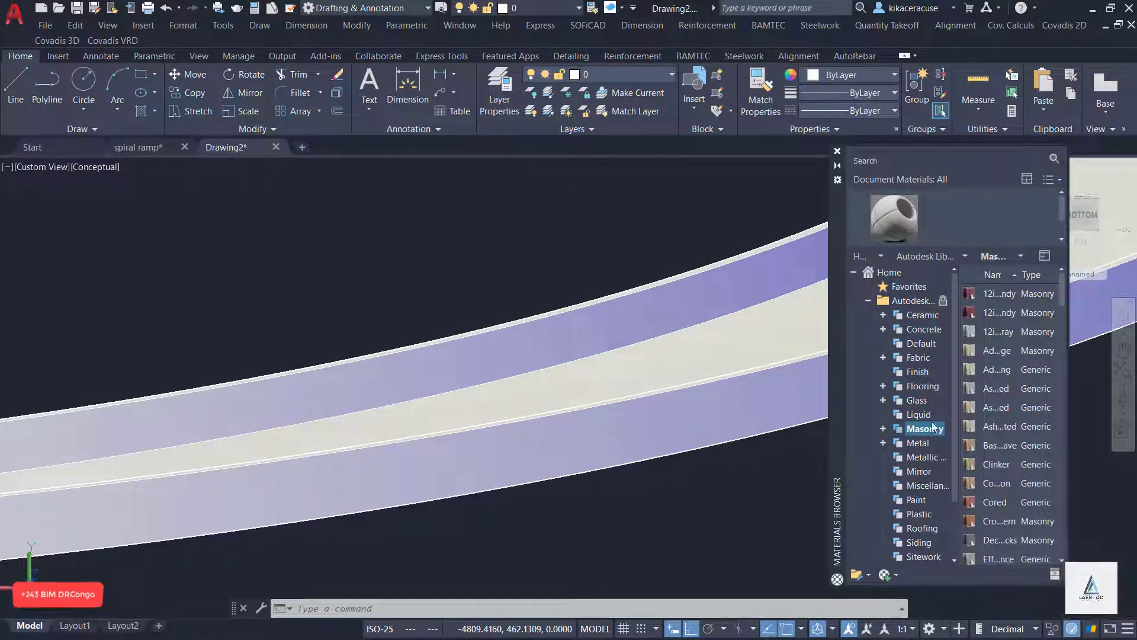
left_click_drag(977, 443, 540, 333)
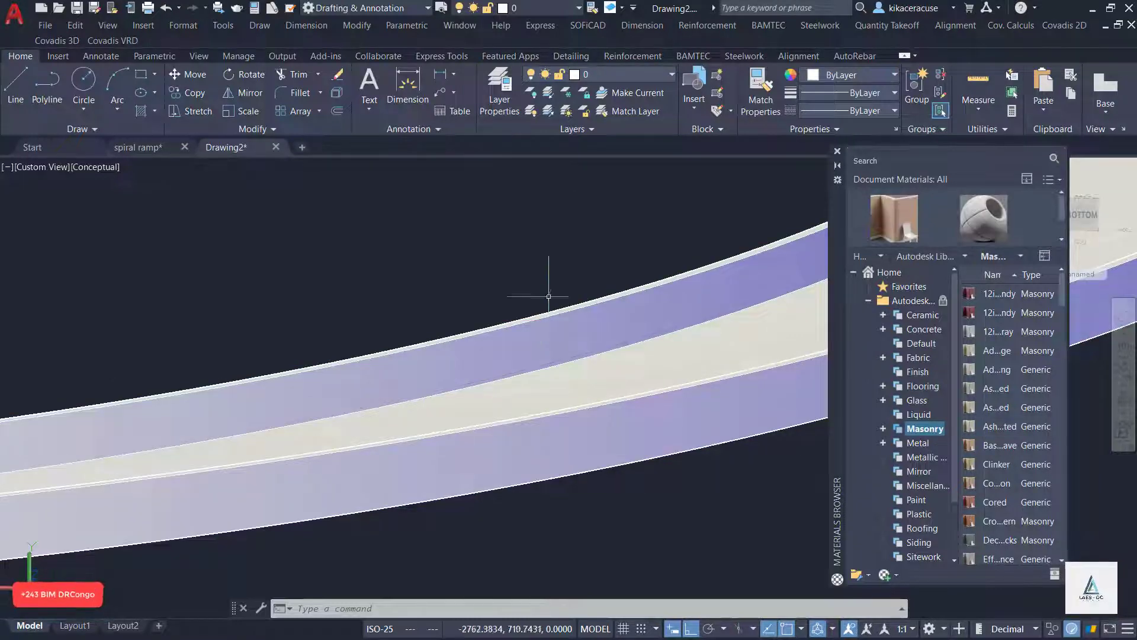
Switch the visual style to Realistic and dismiss a stray shortcut menu and selection.
left_click(107, 167)
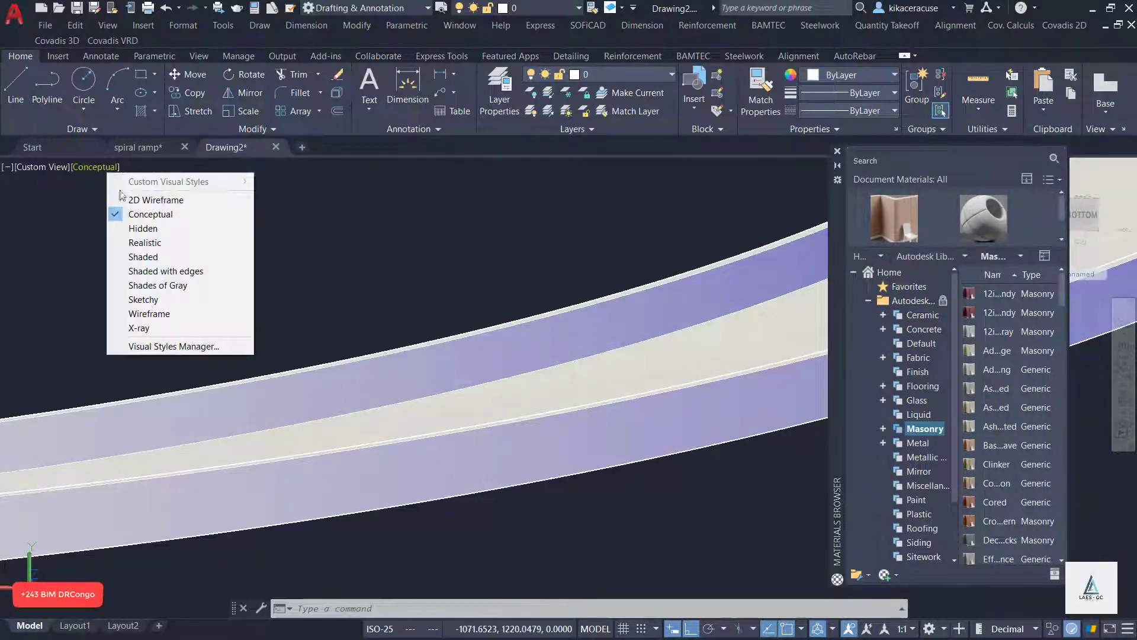
left_click(156, 243)
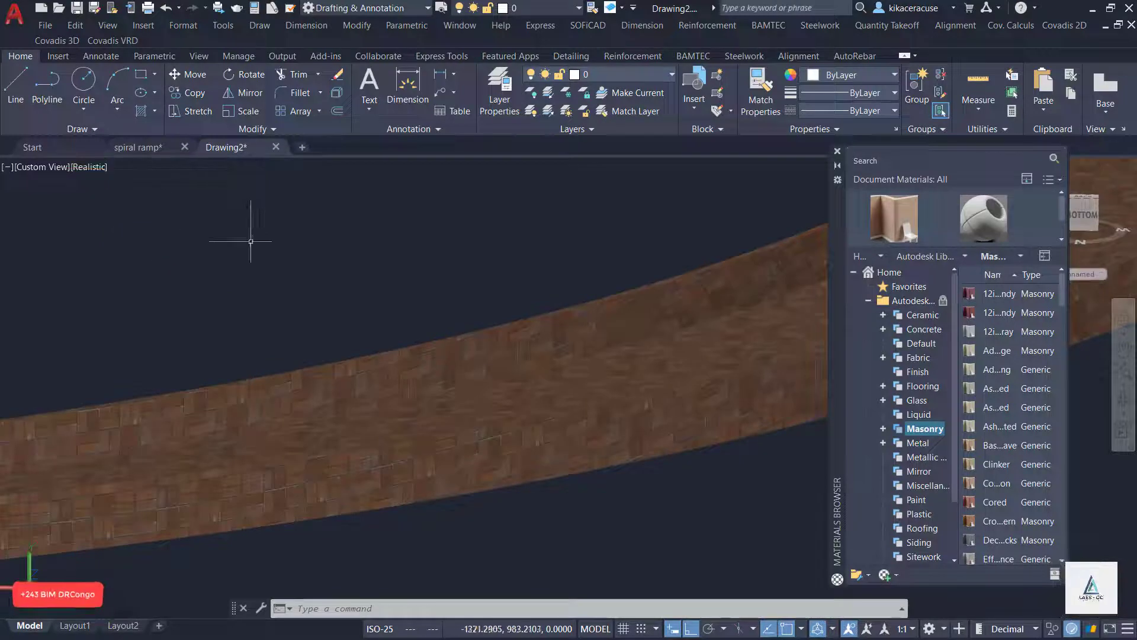
scroll(249, 236, "down", 3)
right_click(487, 407)
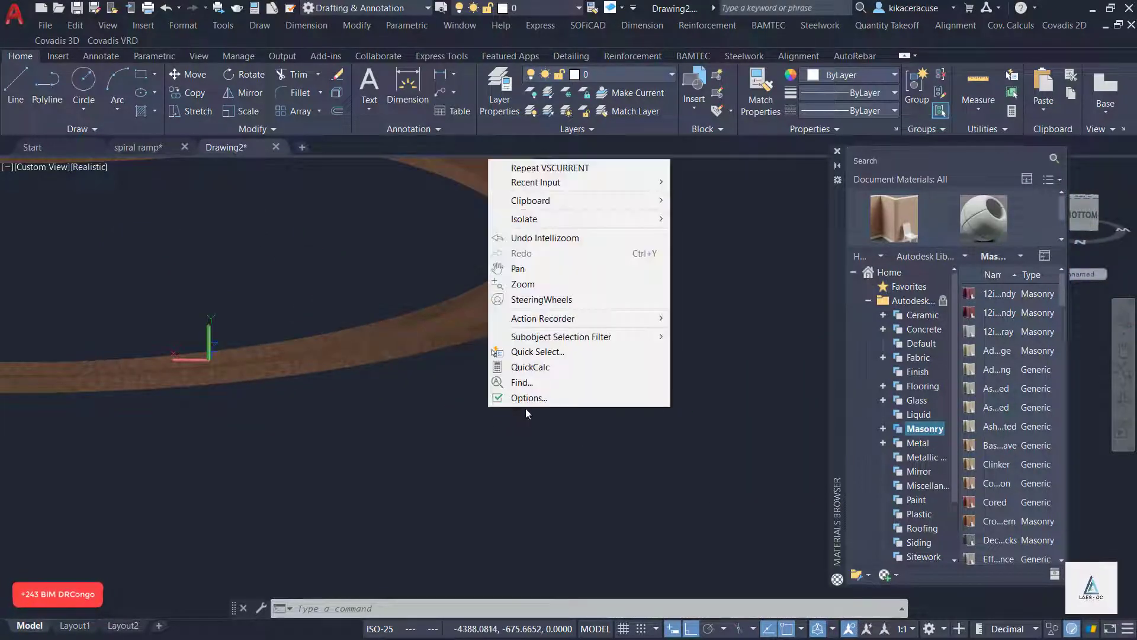
left_click(488, 406)
left_click(1122, 404)
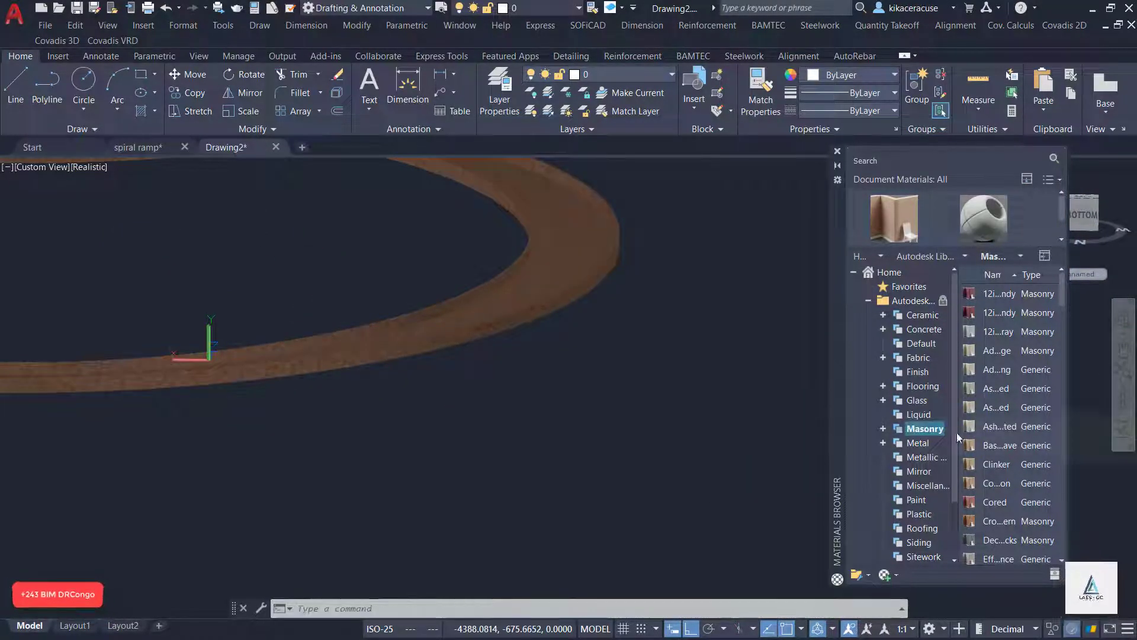
Orbit along the ramp's end and zoom in to inspect the masonry surface.
left_click(1122, 415)
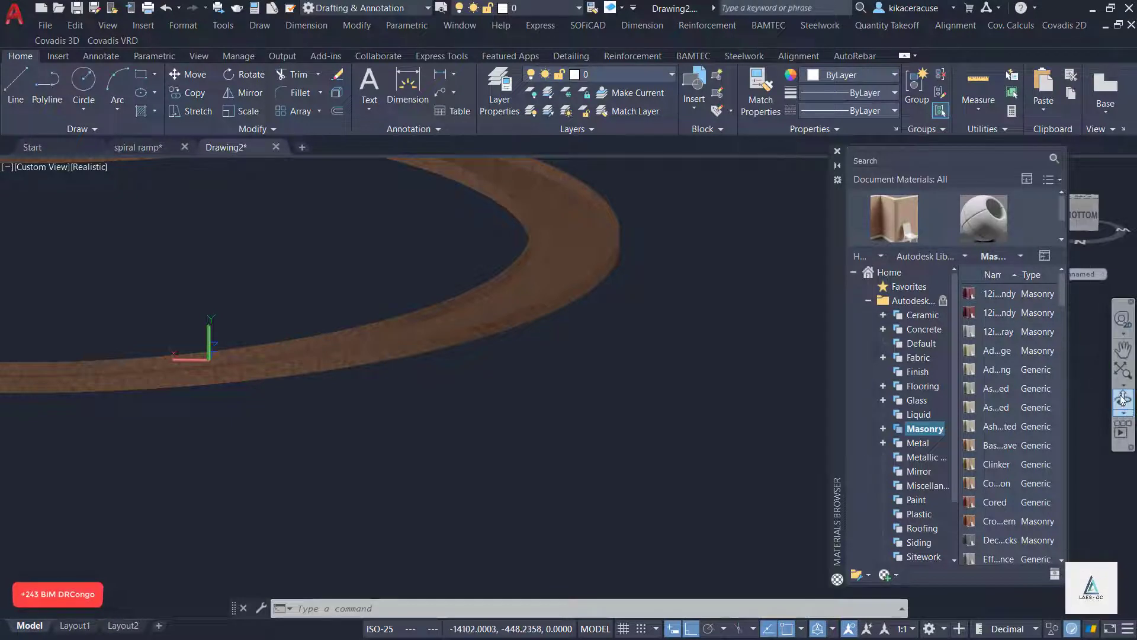
mouse_move(656, 416)
left_mouse_down()
mouse_move(559, 399)
mouse_move(495, 464)
mouse_move(622, 465)
mouse_move(376, 418)
mouse_move(351, 376)
left_mouse_up()
scroll(431, 426, "up", 3)
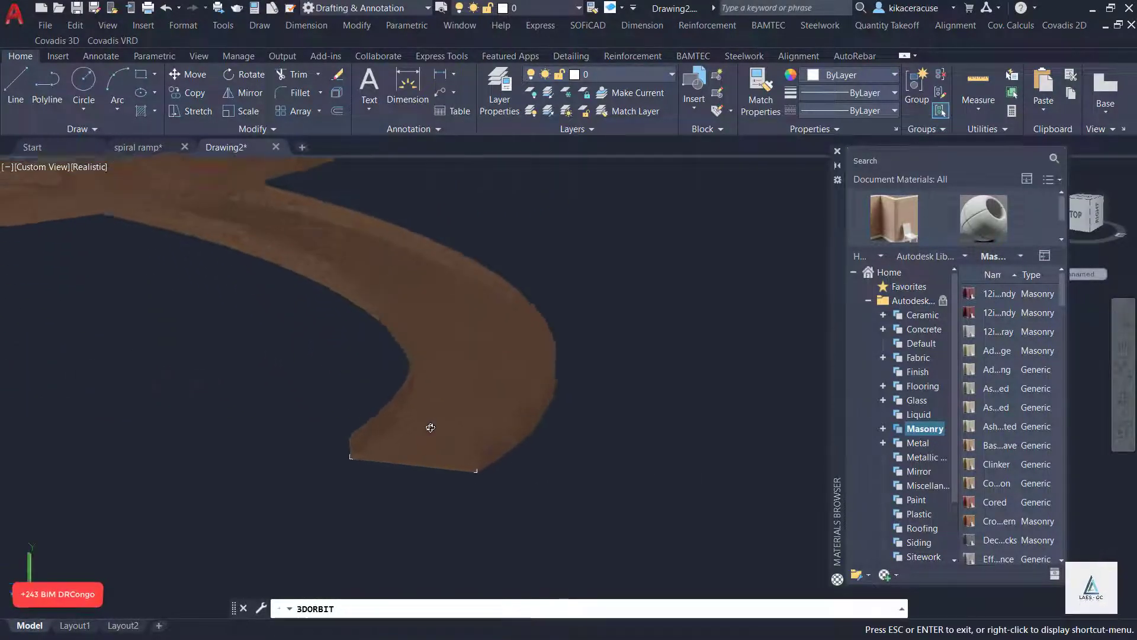
scroll(398, 376, "up", 2)
scroll(398, 375, "up", 3)
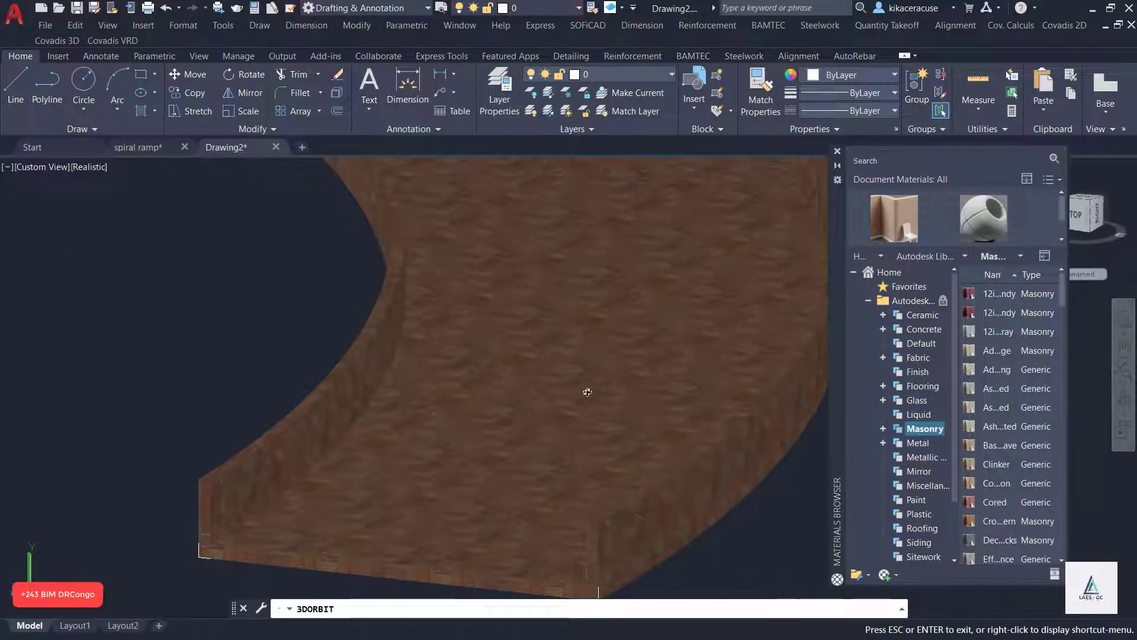
key("Escape")
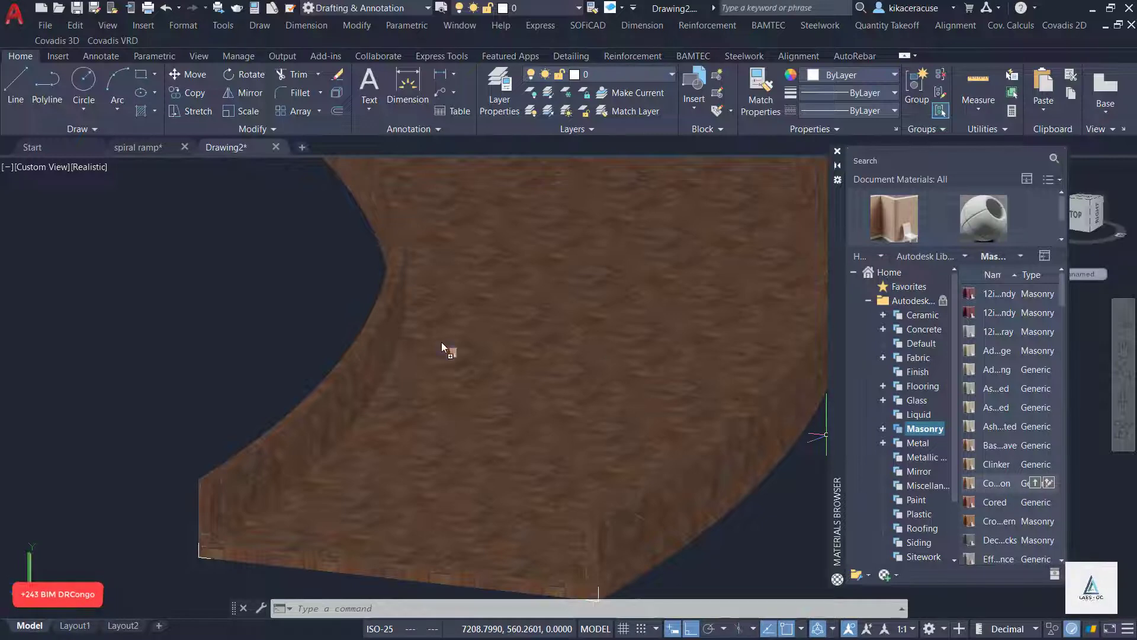
Try another Masonry material and then Fire brick on the ramp.
left_click_drag(997, 489, 442, 342)
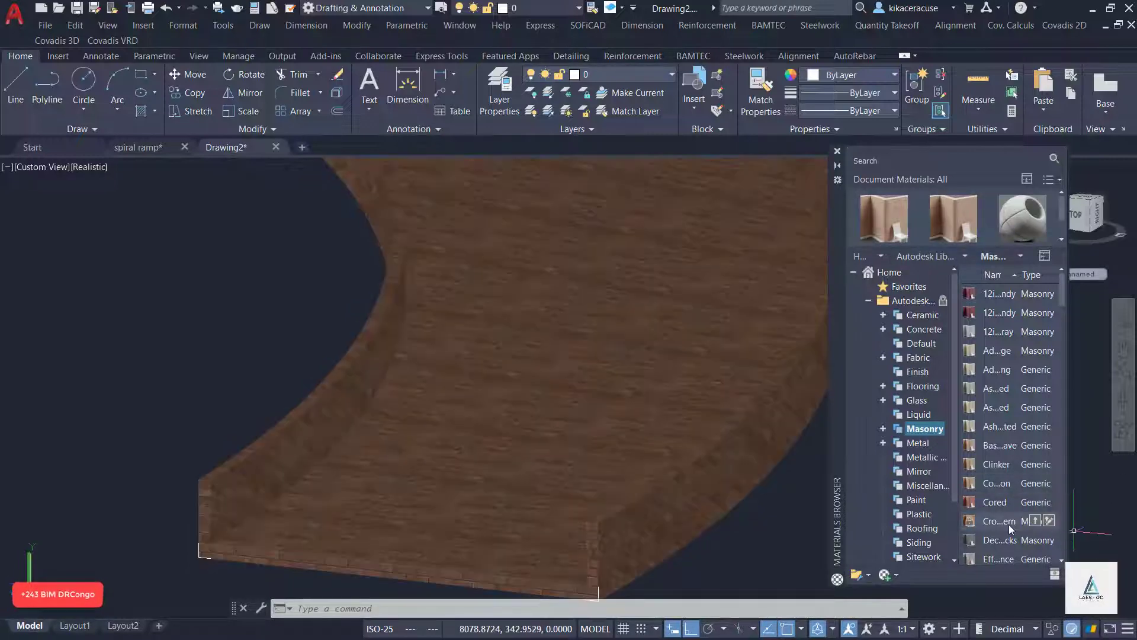
scroll(1011, 529, "down", 3)
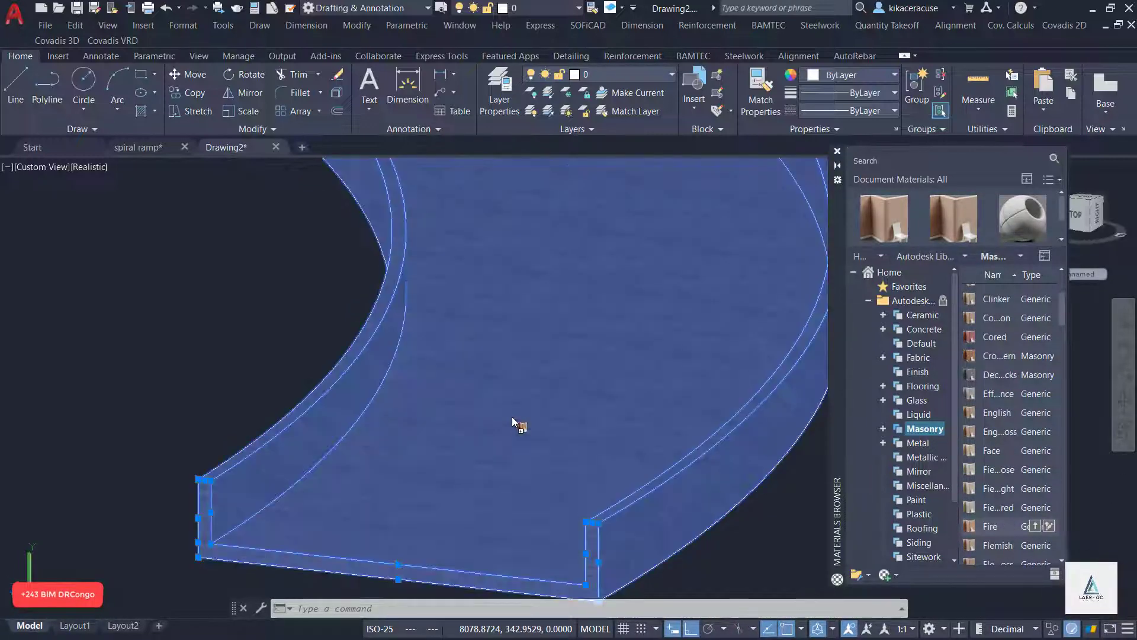
left_click_drag(512, 418, 513, 418)
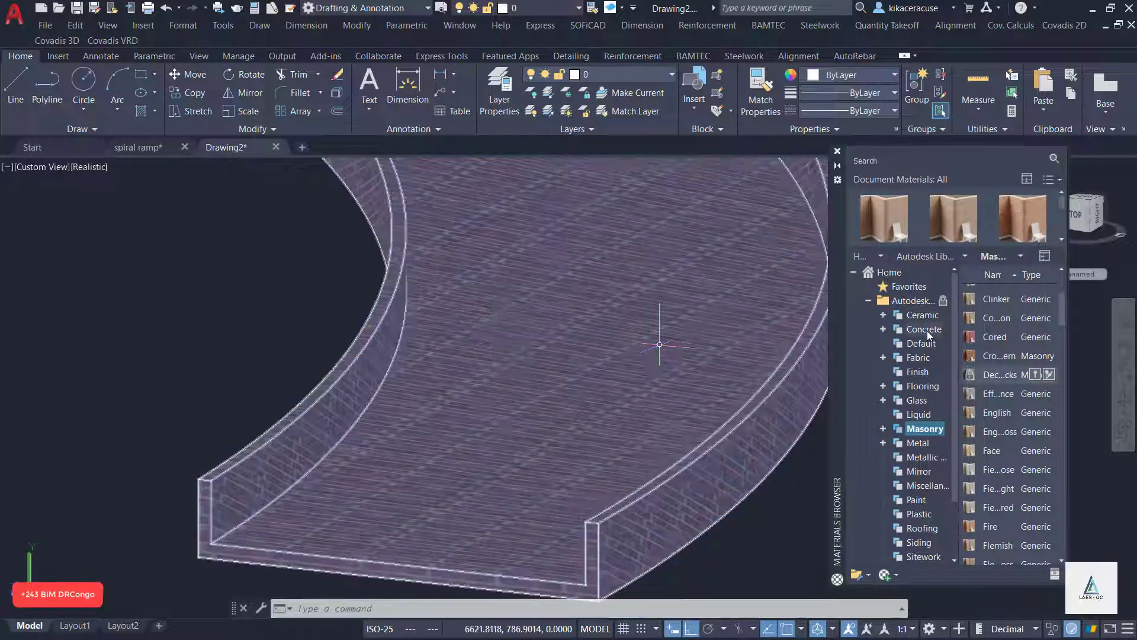
Apply the Blocks material from the Concrete category to the ramp.
left_click(925, 329)
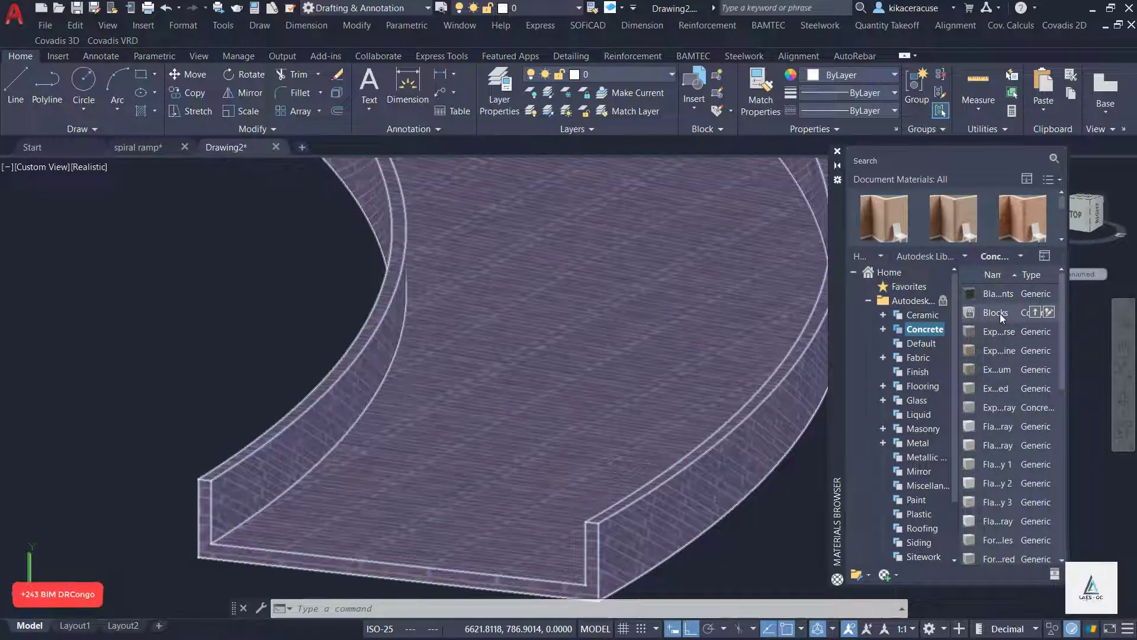
left_click_drag(1000, 314, 520, 401)
scroll(546, 384, "down", 3)
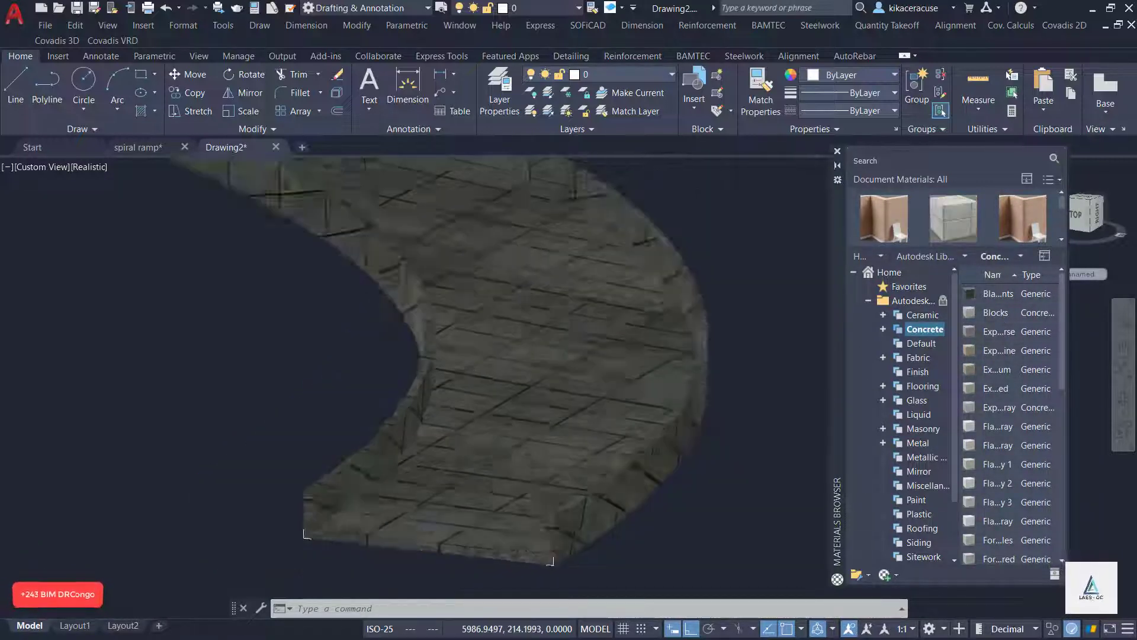
scroll(520, 380, "down", 2)
scroll(520, 381, "up", 2)
scroll(400, 239, "up", 4)
scroll(421, 278, "down", 3)
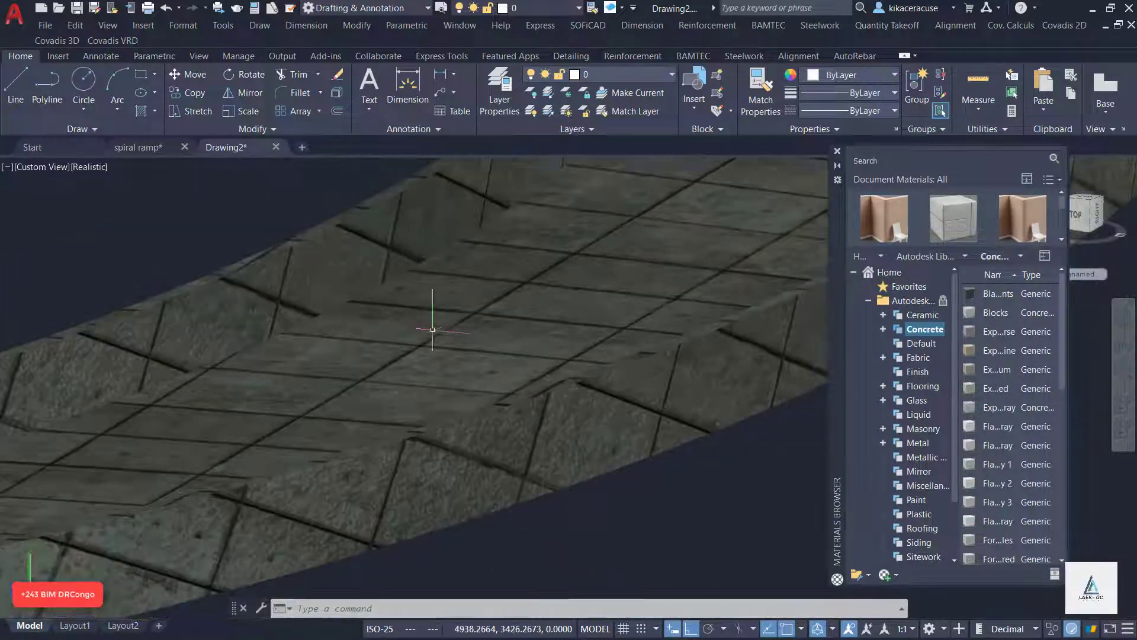
scroll(445, 320, "down", 3)
scroll(583, 421, "down", 3)
scroll(520, 291, "up", 3)
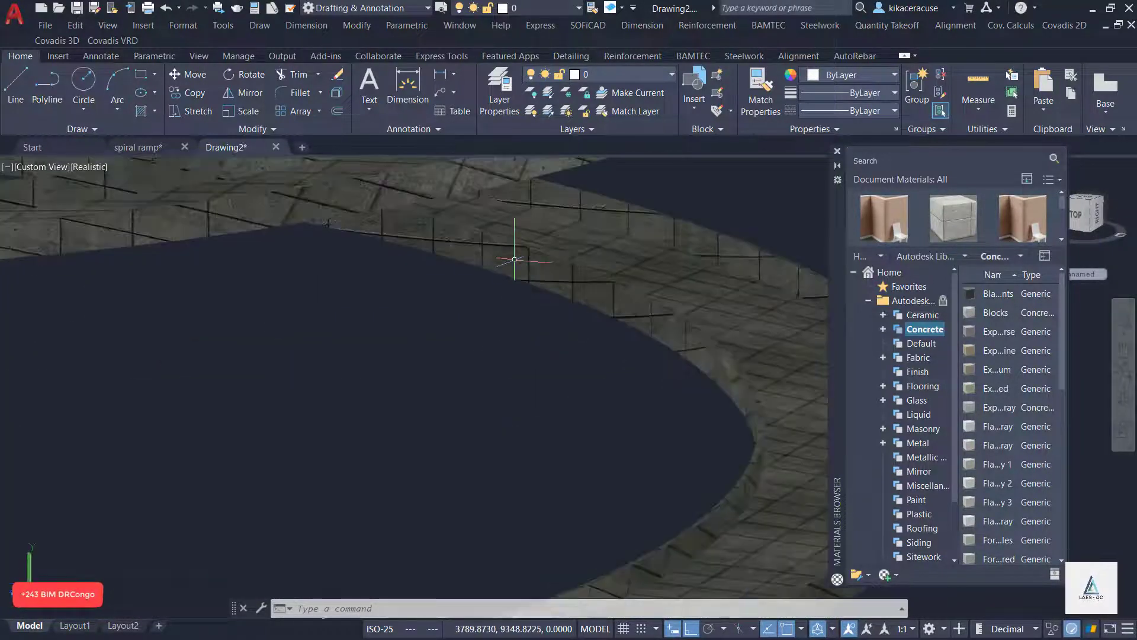
scroll(516, 254, "down", 2)
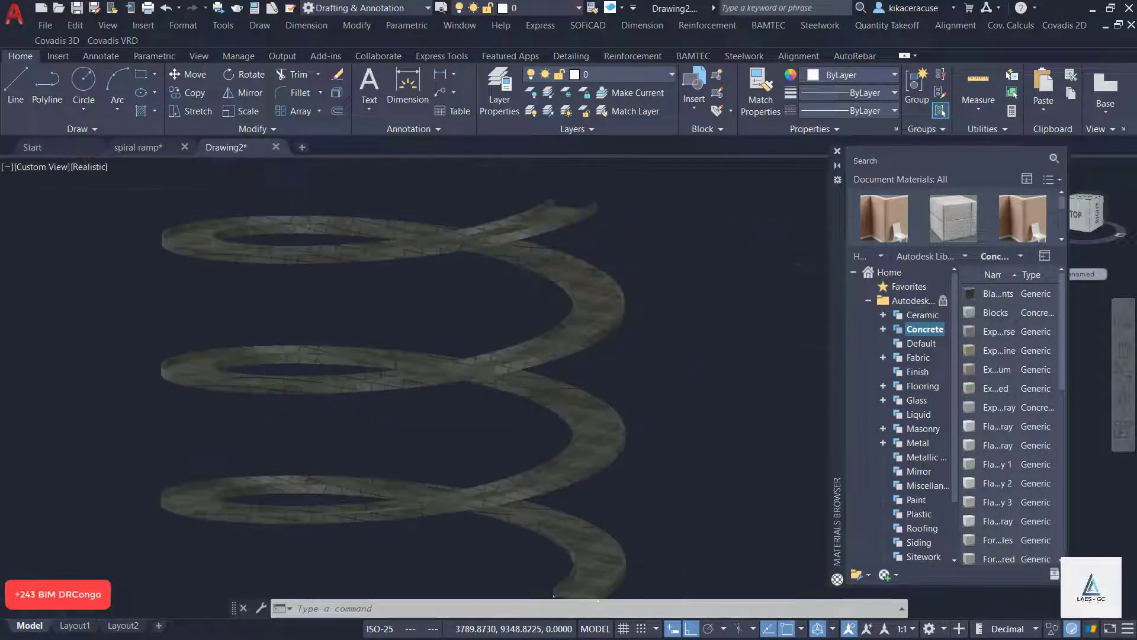
Close the Materials Browser, orbit the concrete ramp to a side view, and dismiss the COVADIS prompt.
left_click(838, 153)
scroll(668, 237, "down", 3)
scroll(666, 279, "up", 5)
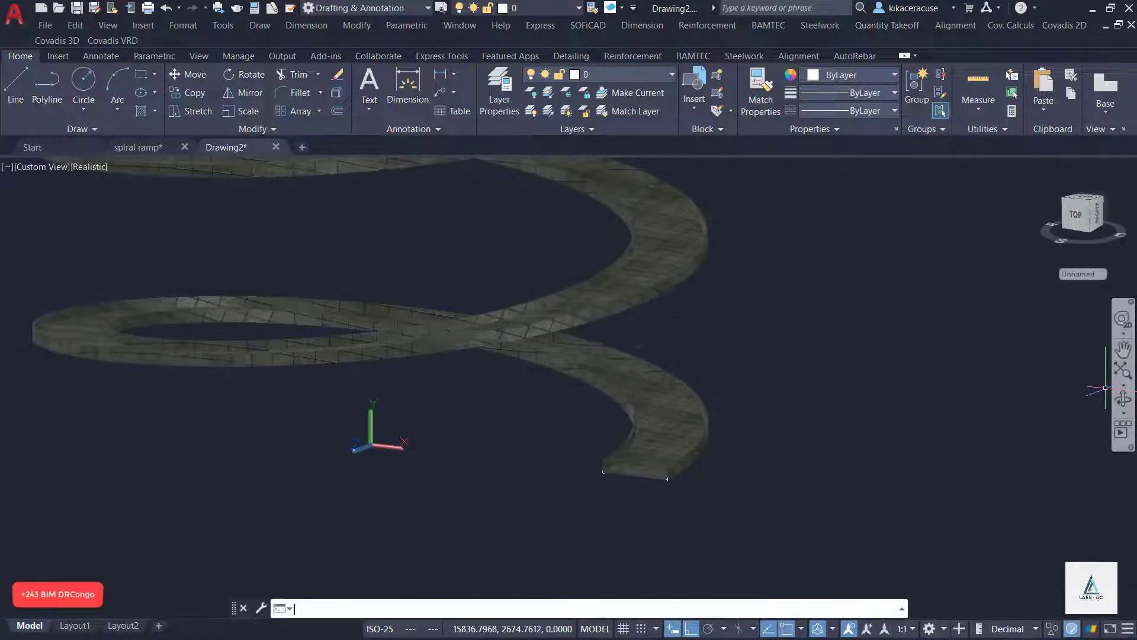
left_click(1123, 399)
mouse_move(817, 411)
left_mouse_down()
mouse_move(791, 431)
mouse_move(698, 449)
mouse_move(777, 447)
mouse_move(675, 470)
mouse_move(757, 432)
mouse_move(747, 423)
left_mouse_up()
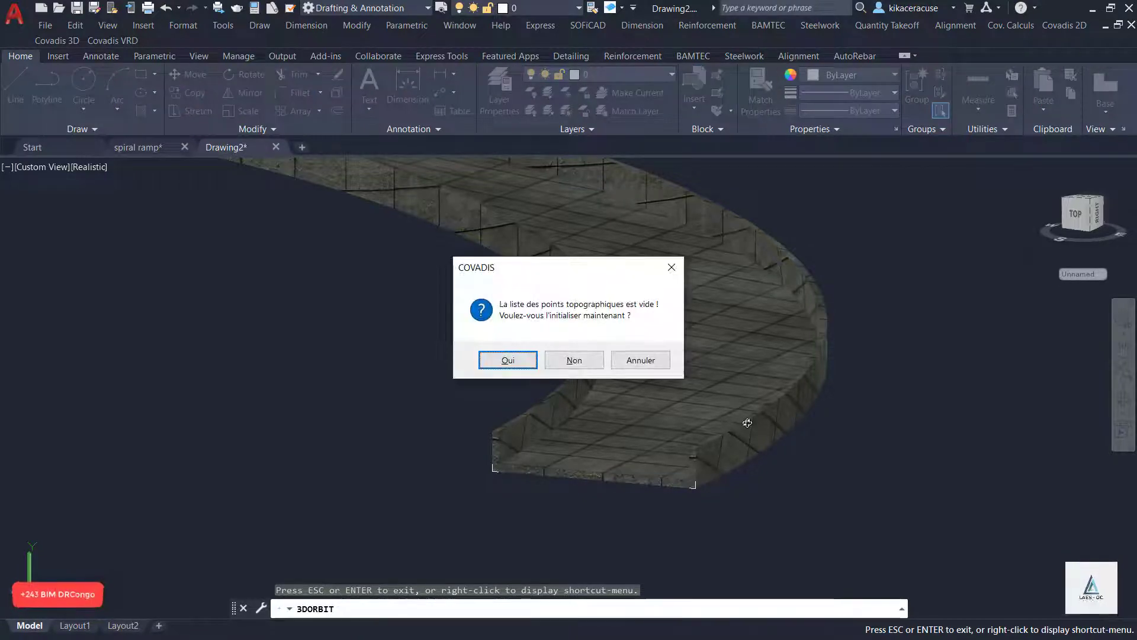
left_click(671, 267)
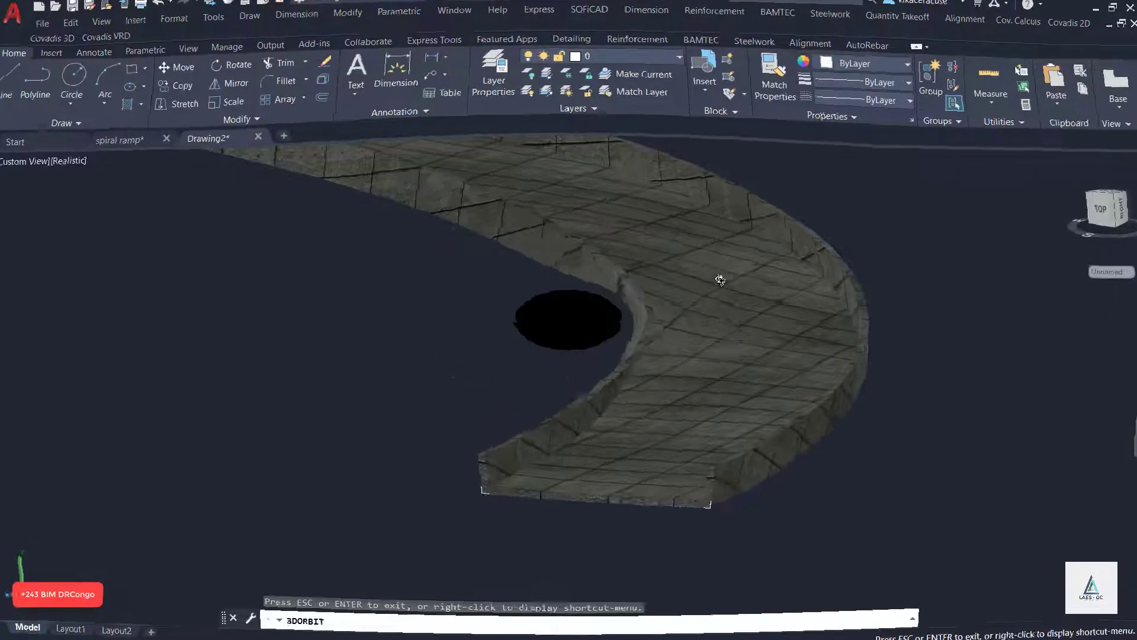